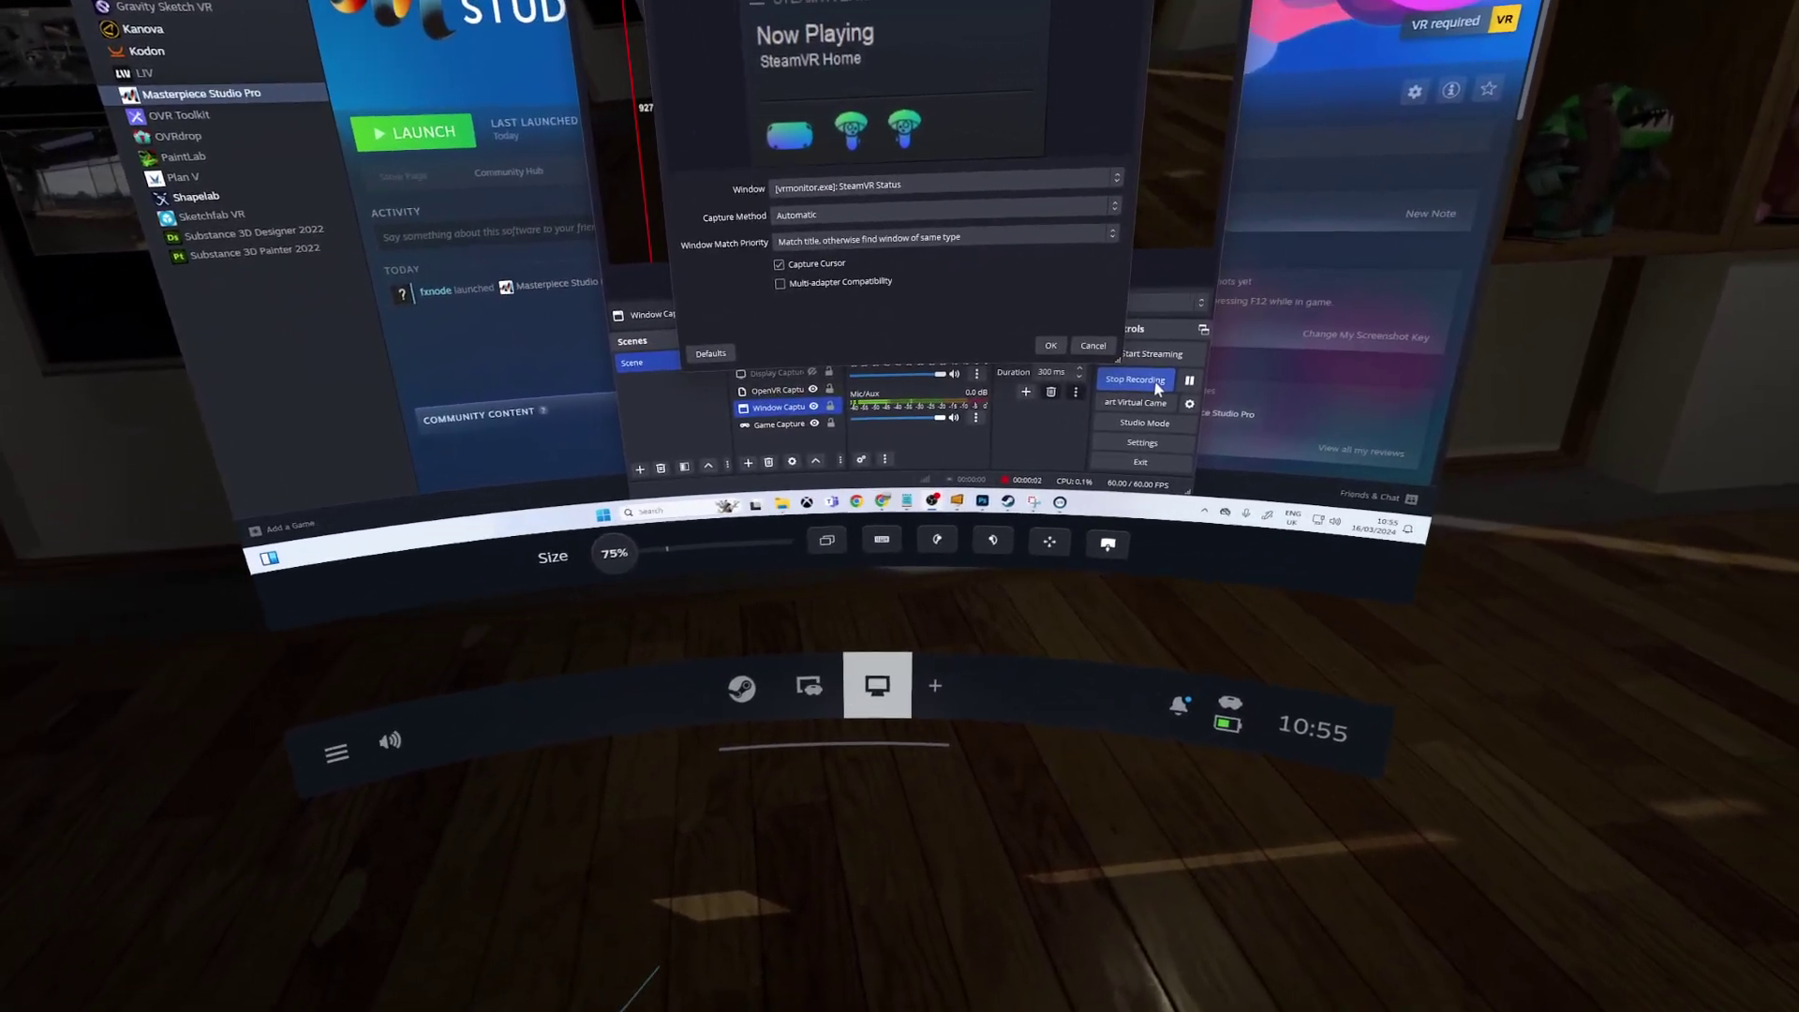
- Launch Masterpiece Studio Pro from SteamVR Home's recent apps and start Masterpiece Creator from its desktop launcher
left_click(741, 688)
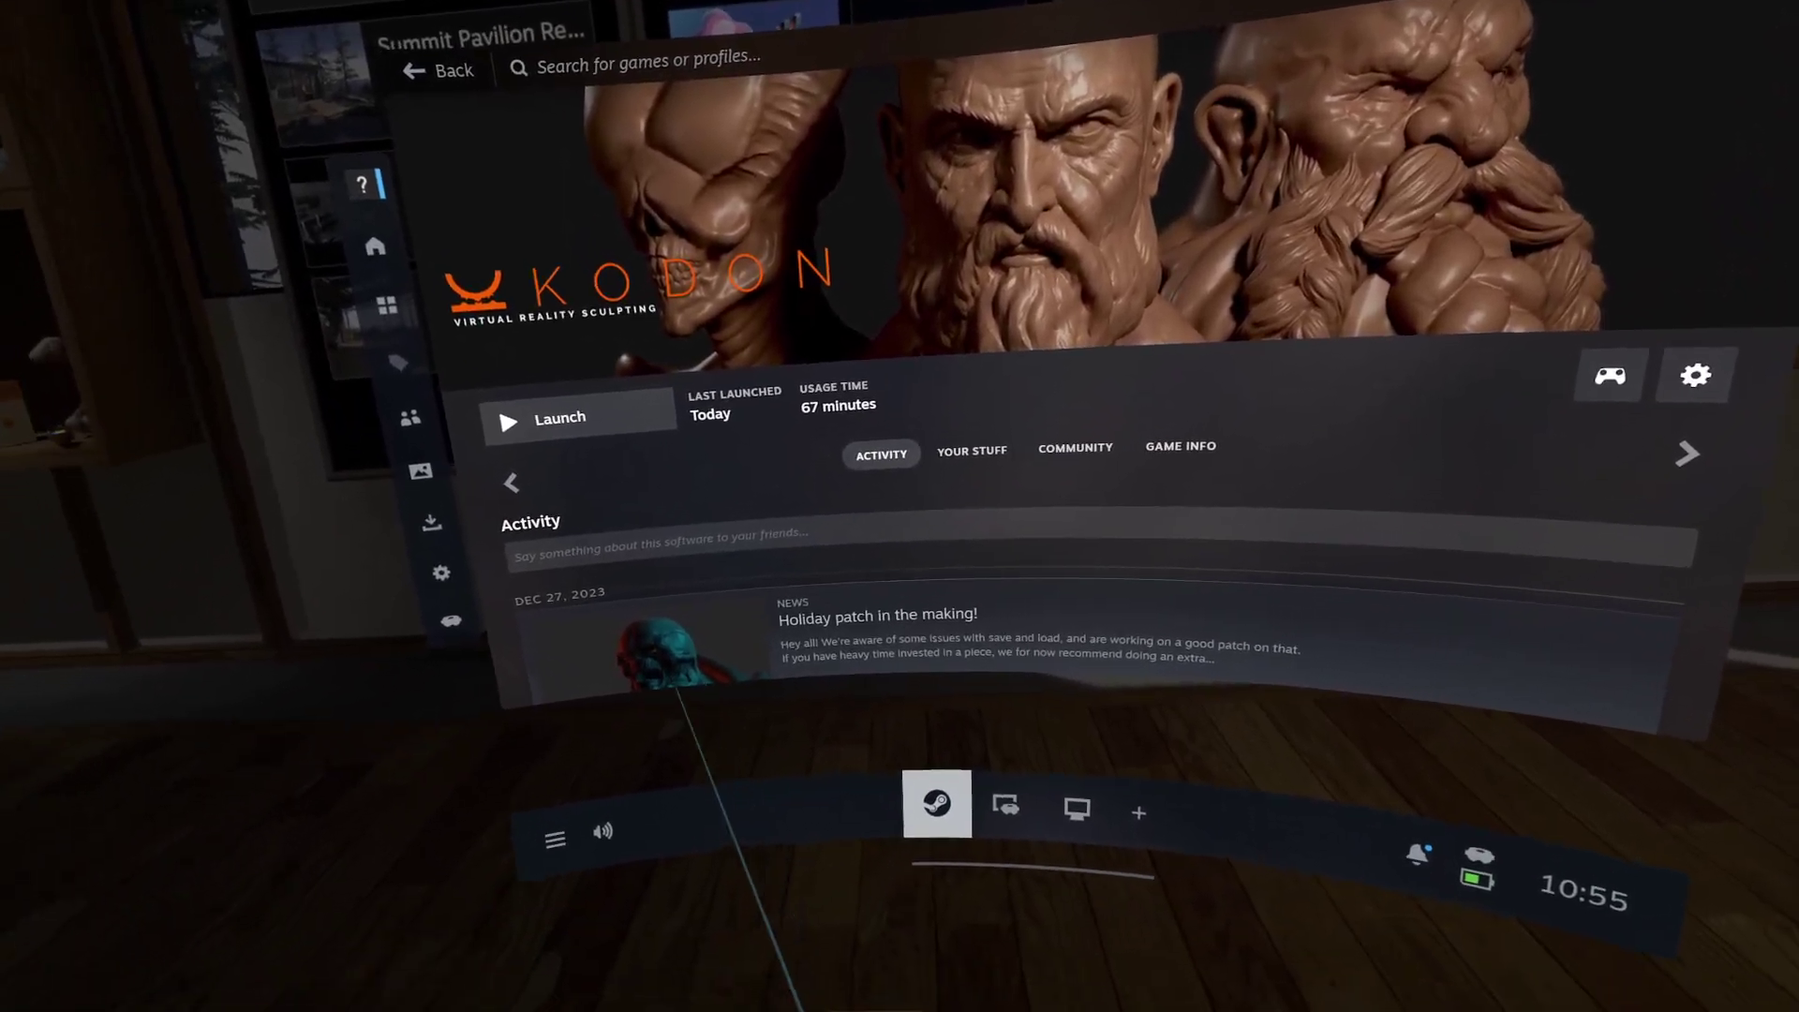
left_click(453, 602)
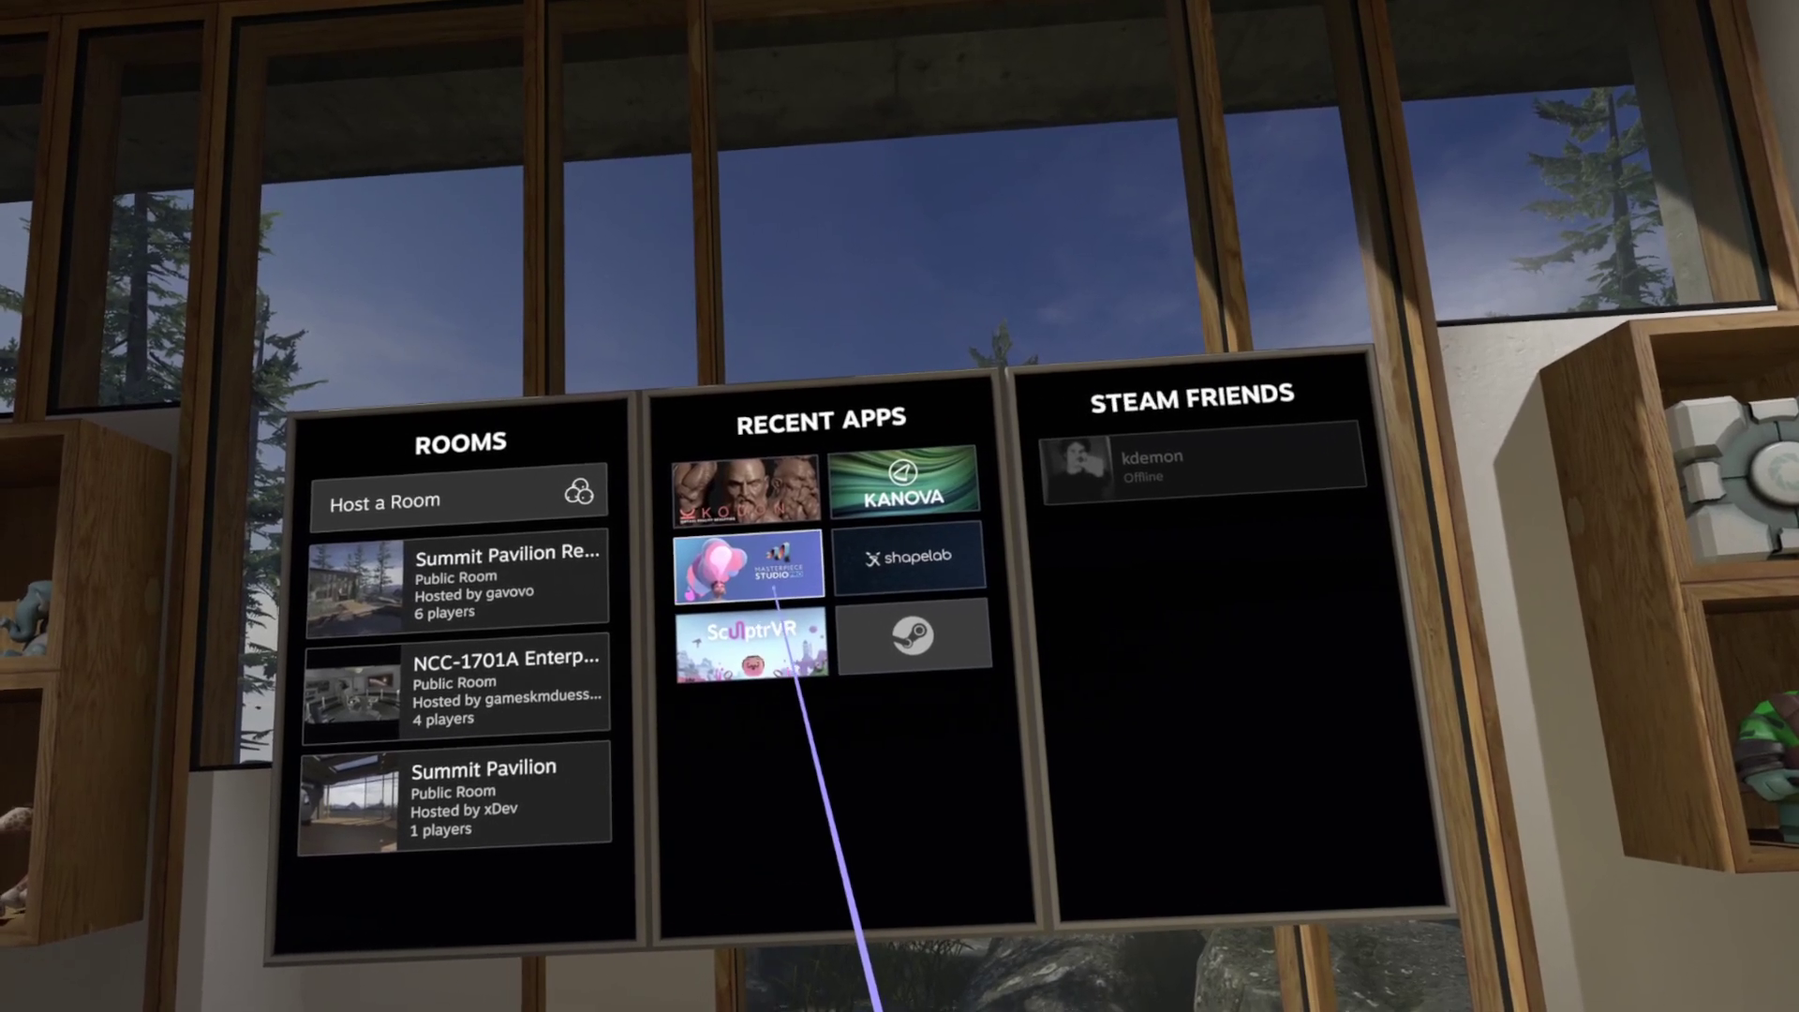
left_click(774, 588)
left_click(796, 644)
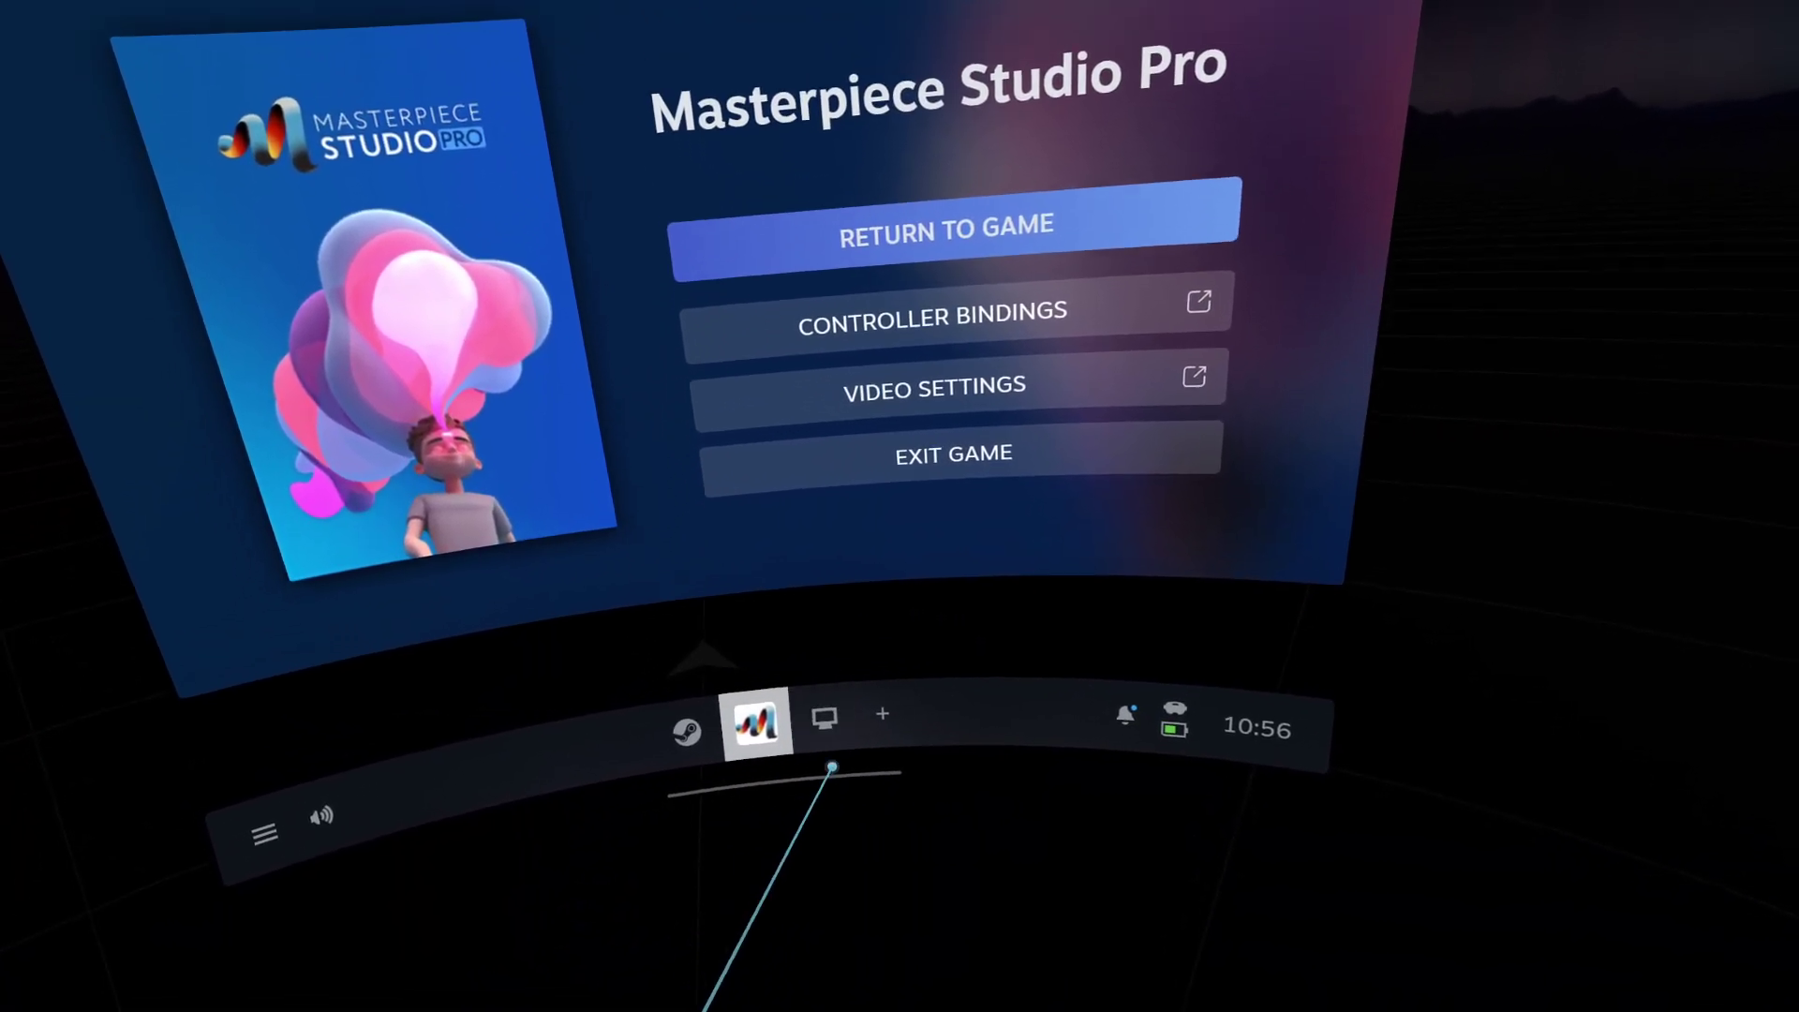
left_click(824, 718)
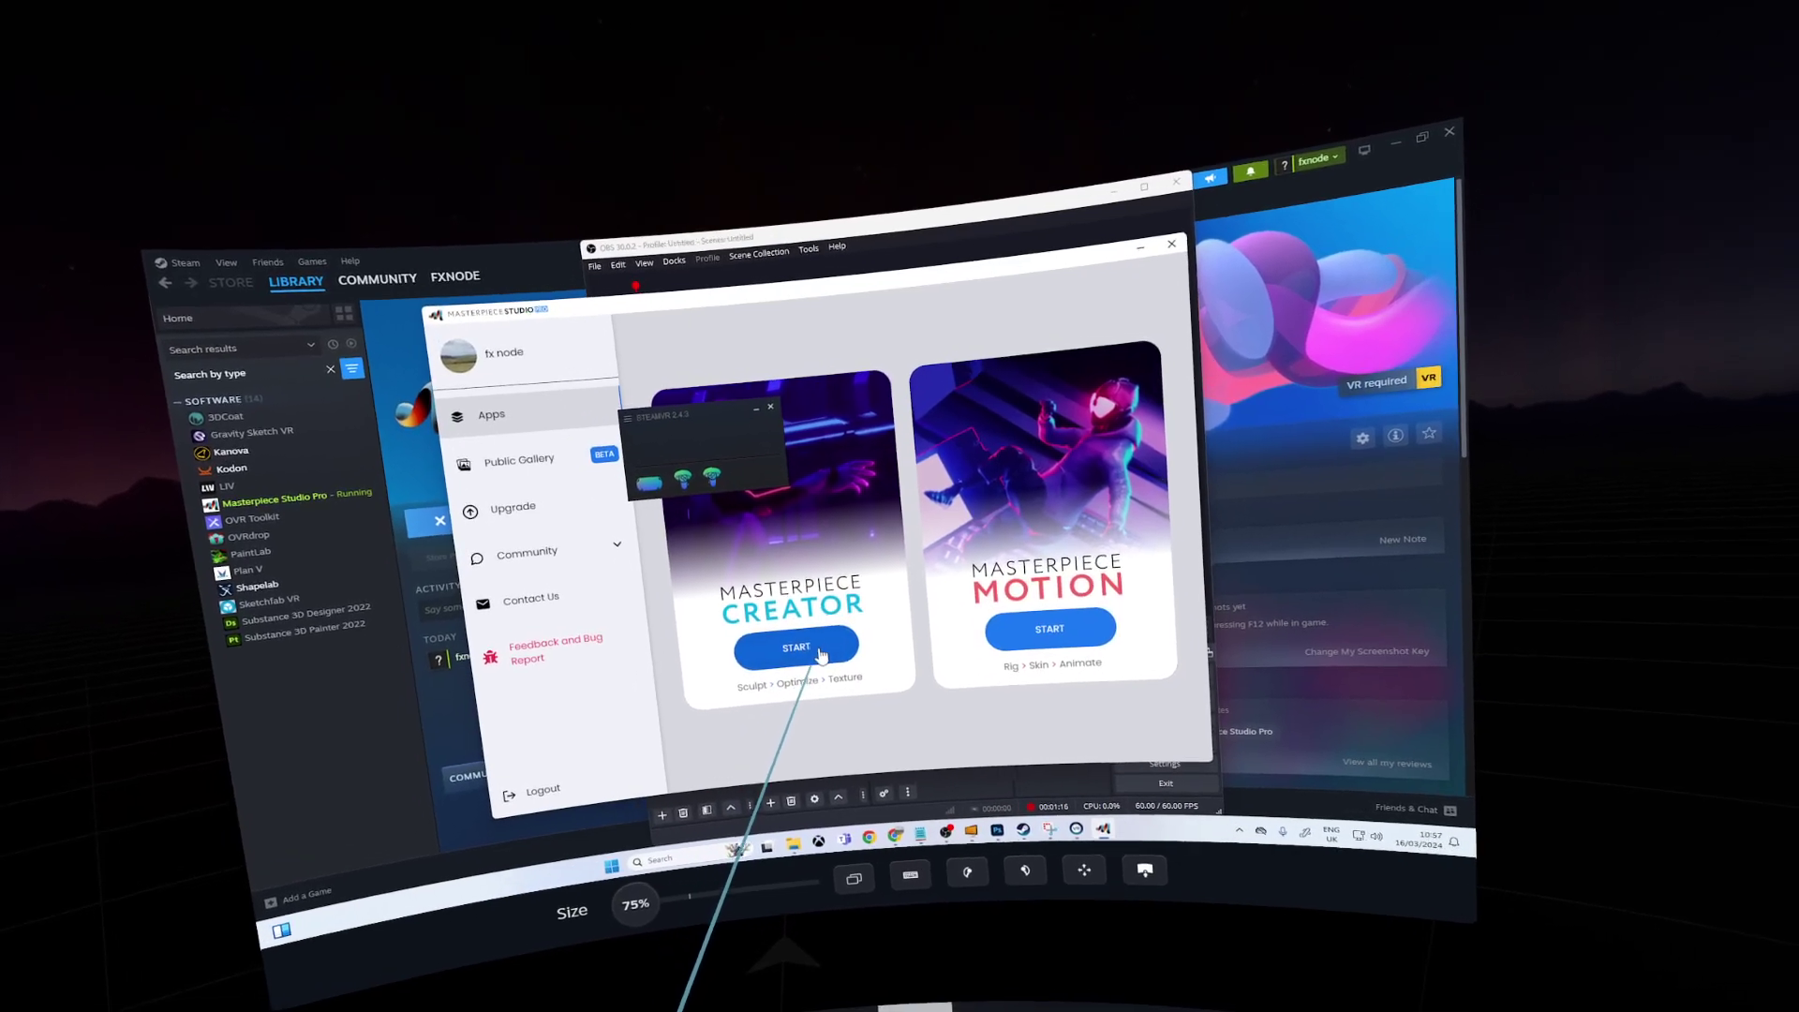
left_click(795, 649)
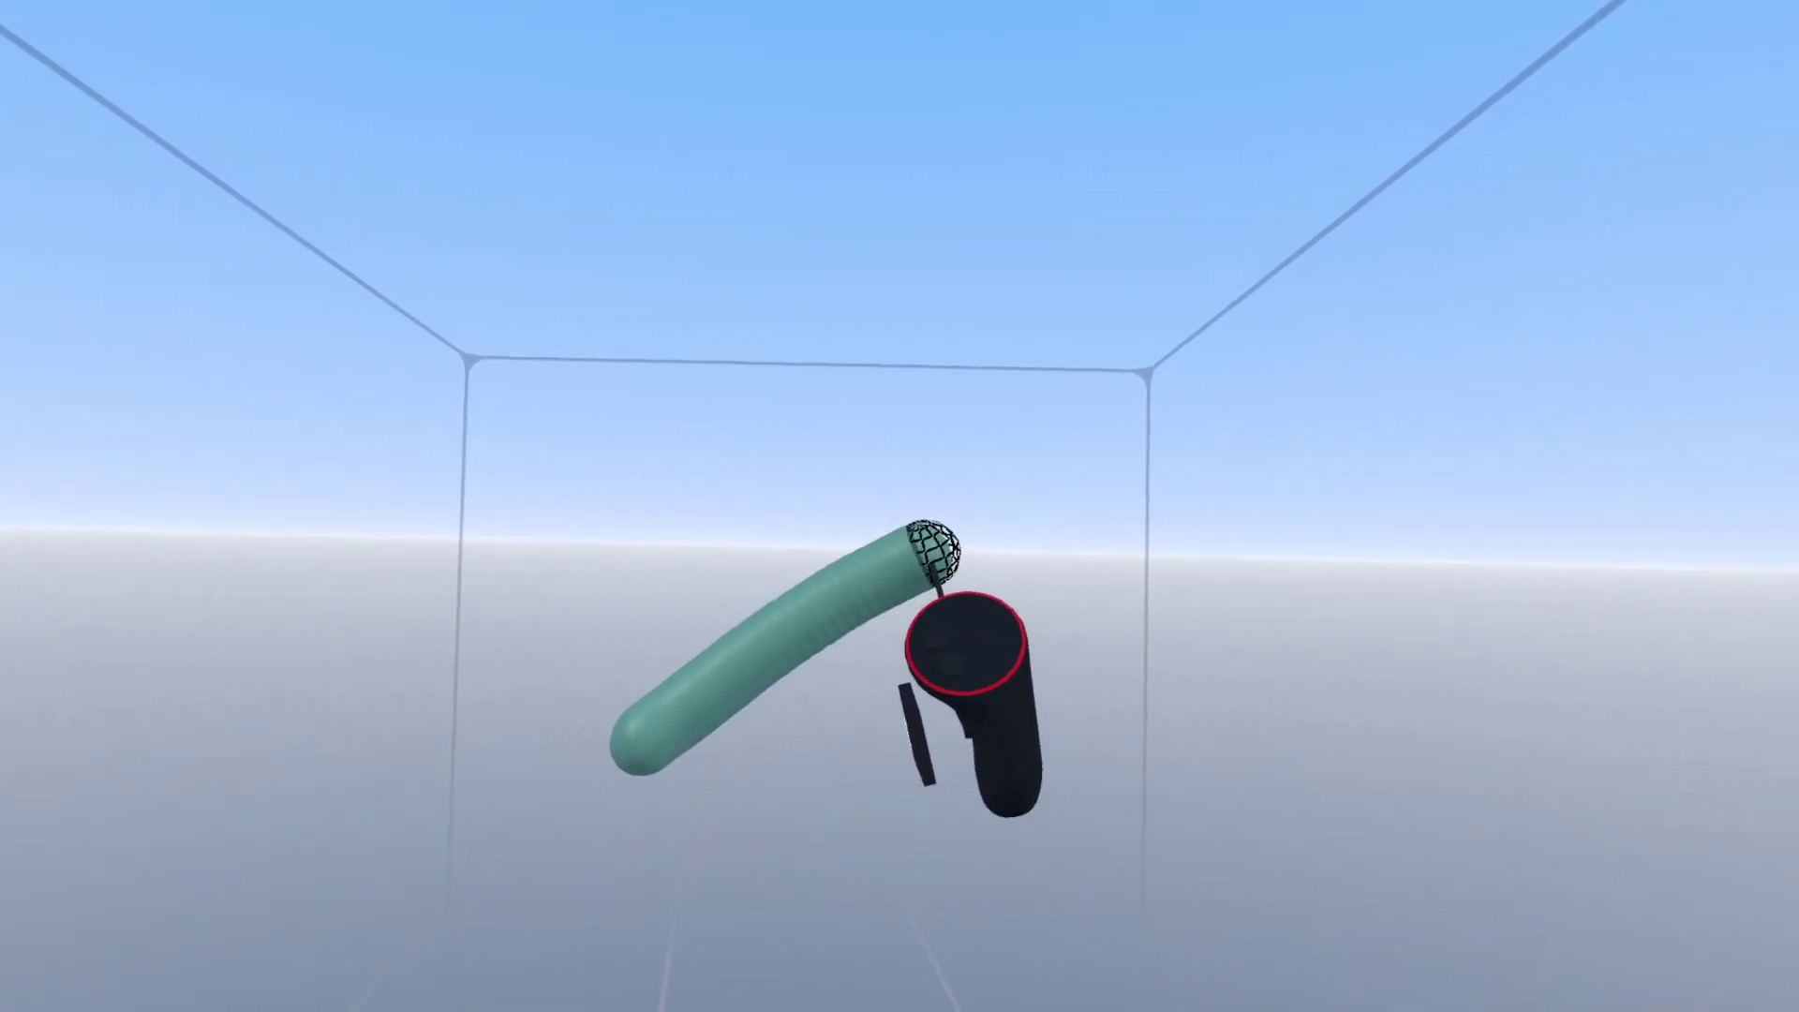
- Draw several rounded, finger-like clay strokes with the Add tool, then blend them with the Smooth tool
mouse_move(933, 551)
left_mouse_down()
mouse_move(962, 683)
mouse_move(739, 748)
mouse_move(930, 576)
left_mouse_up()
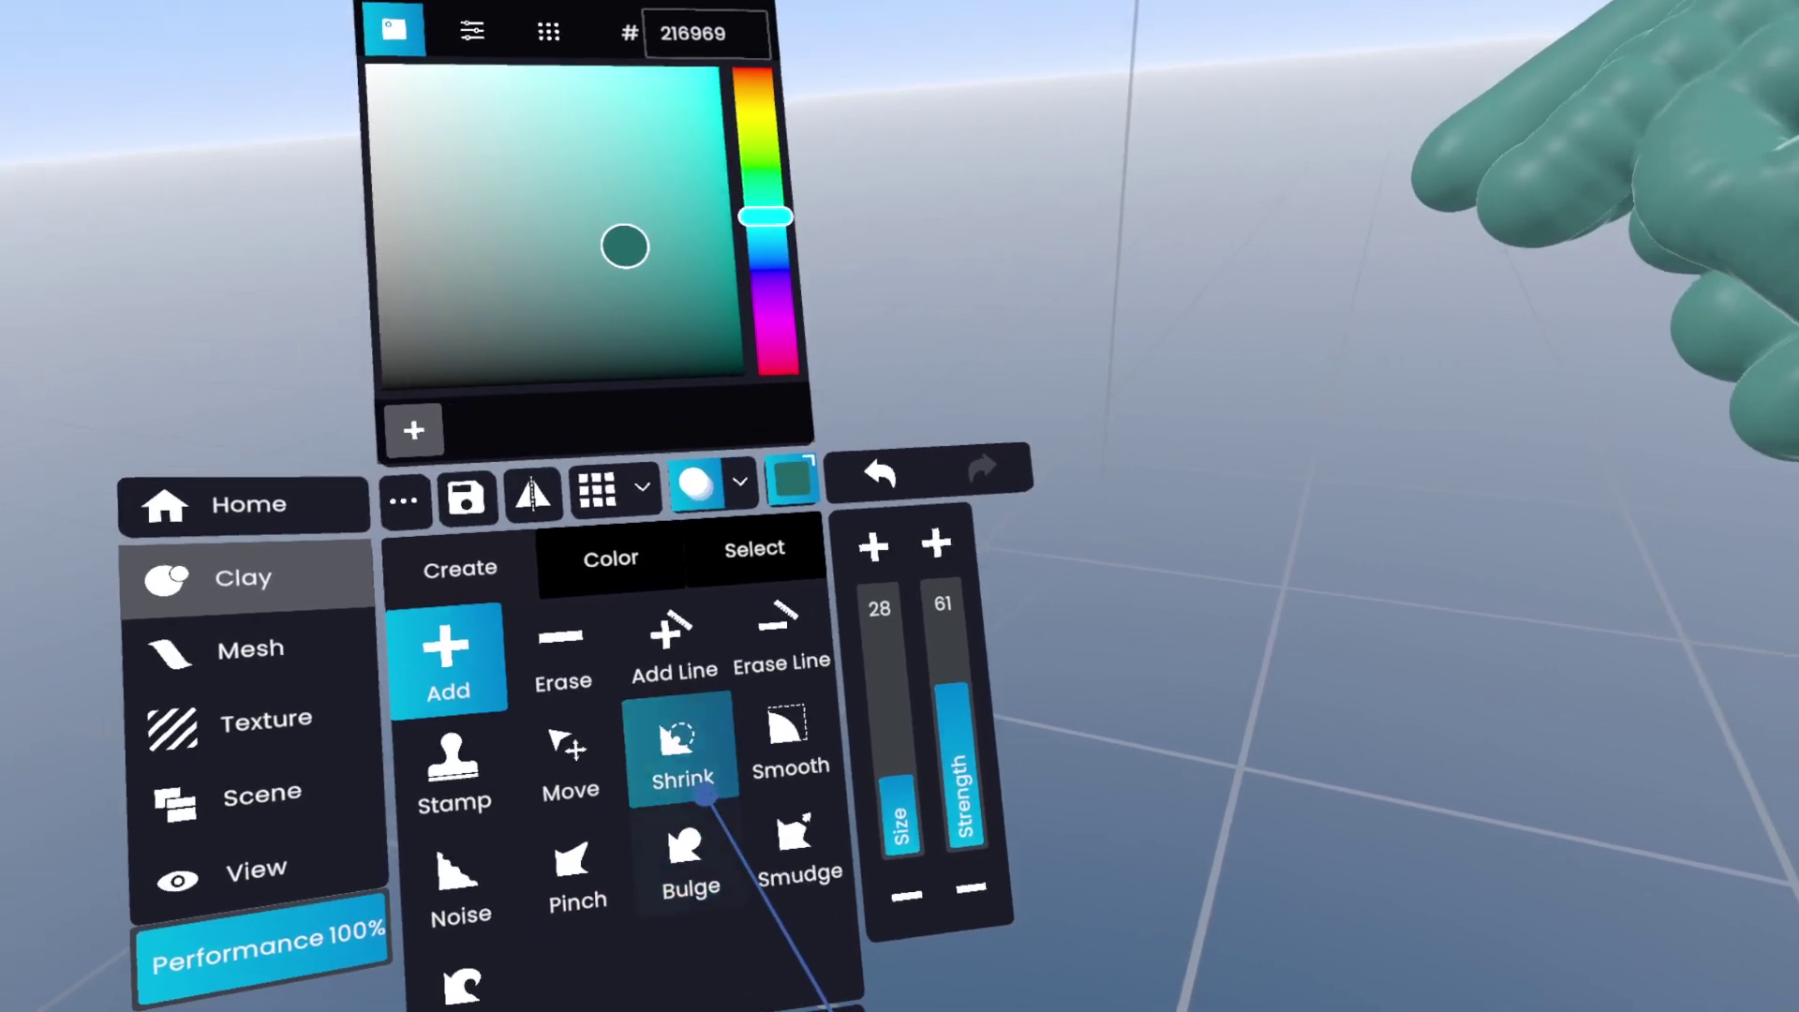
left_click(881, 722)
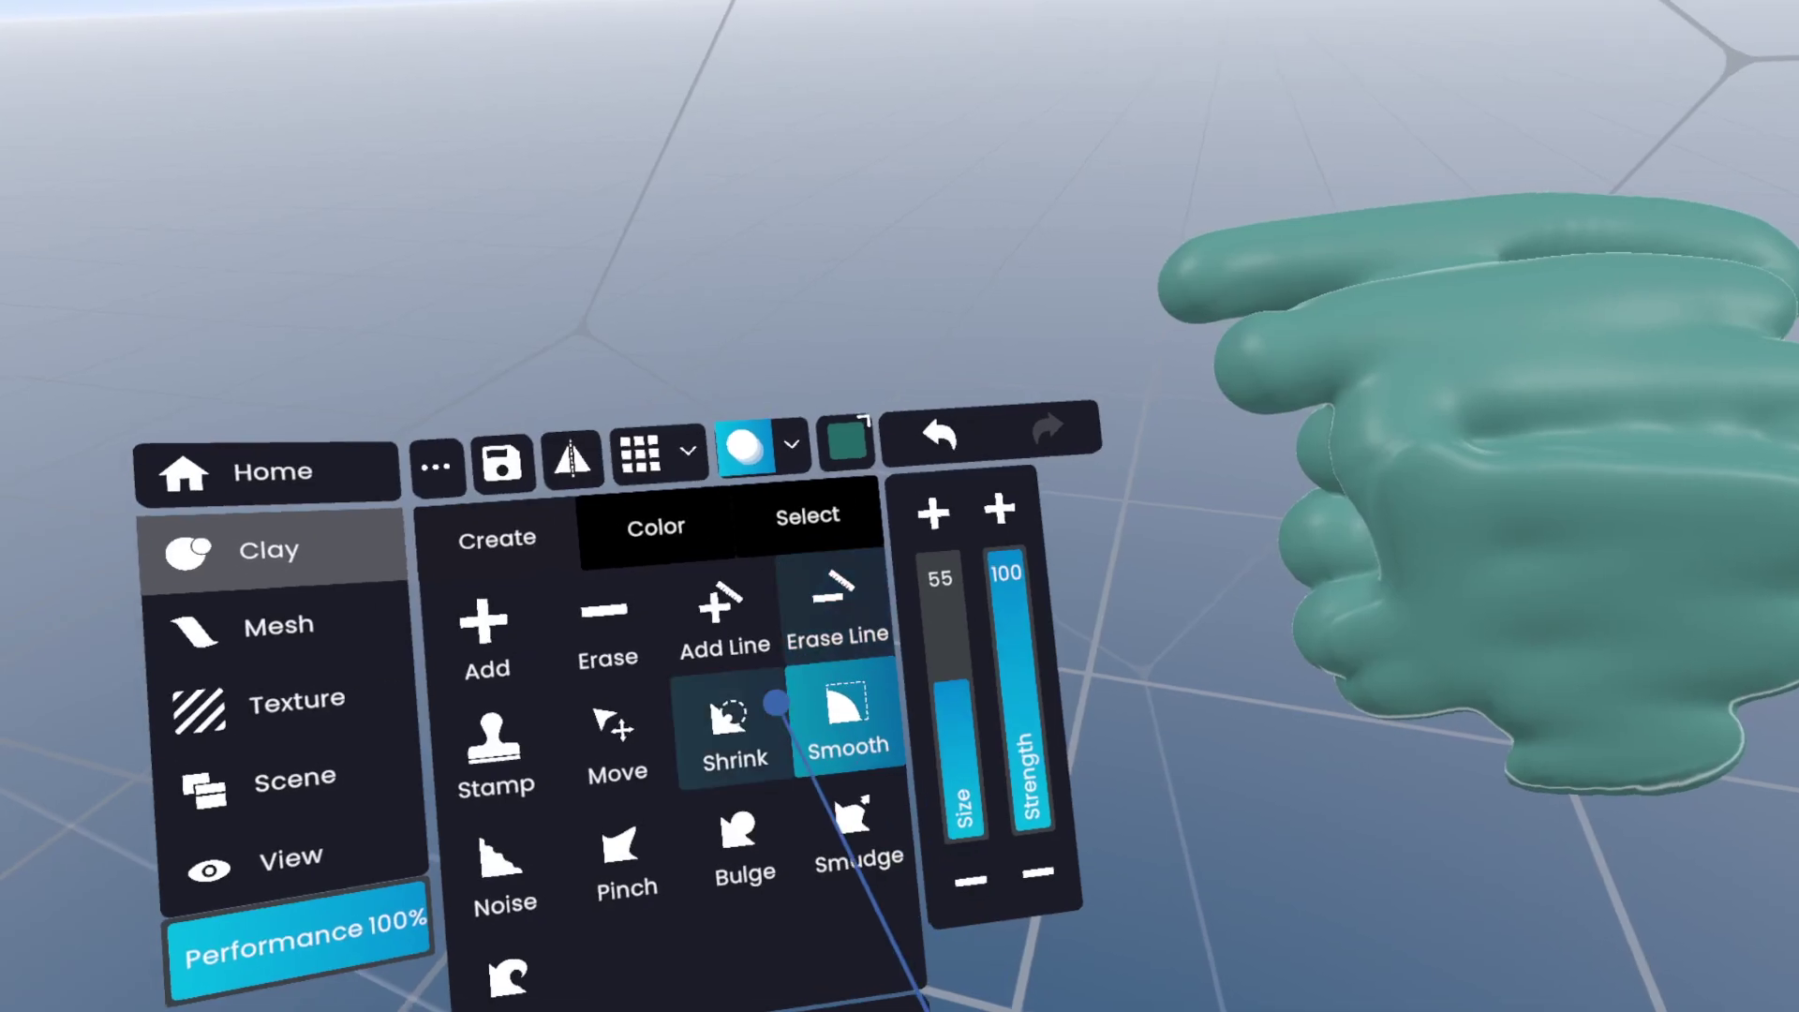
- Resize the Shrink tool to 61 and thin the clay form with it
left_click(745, 731)
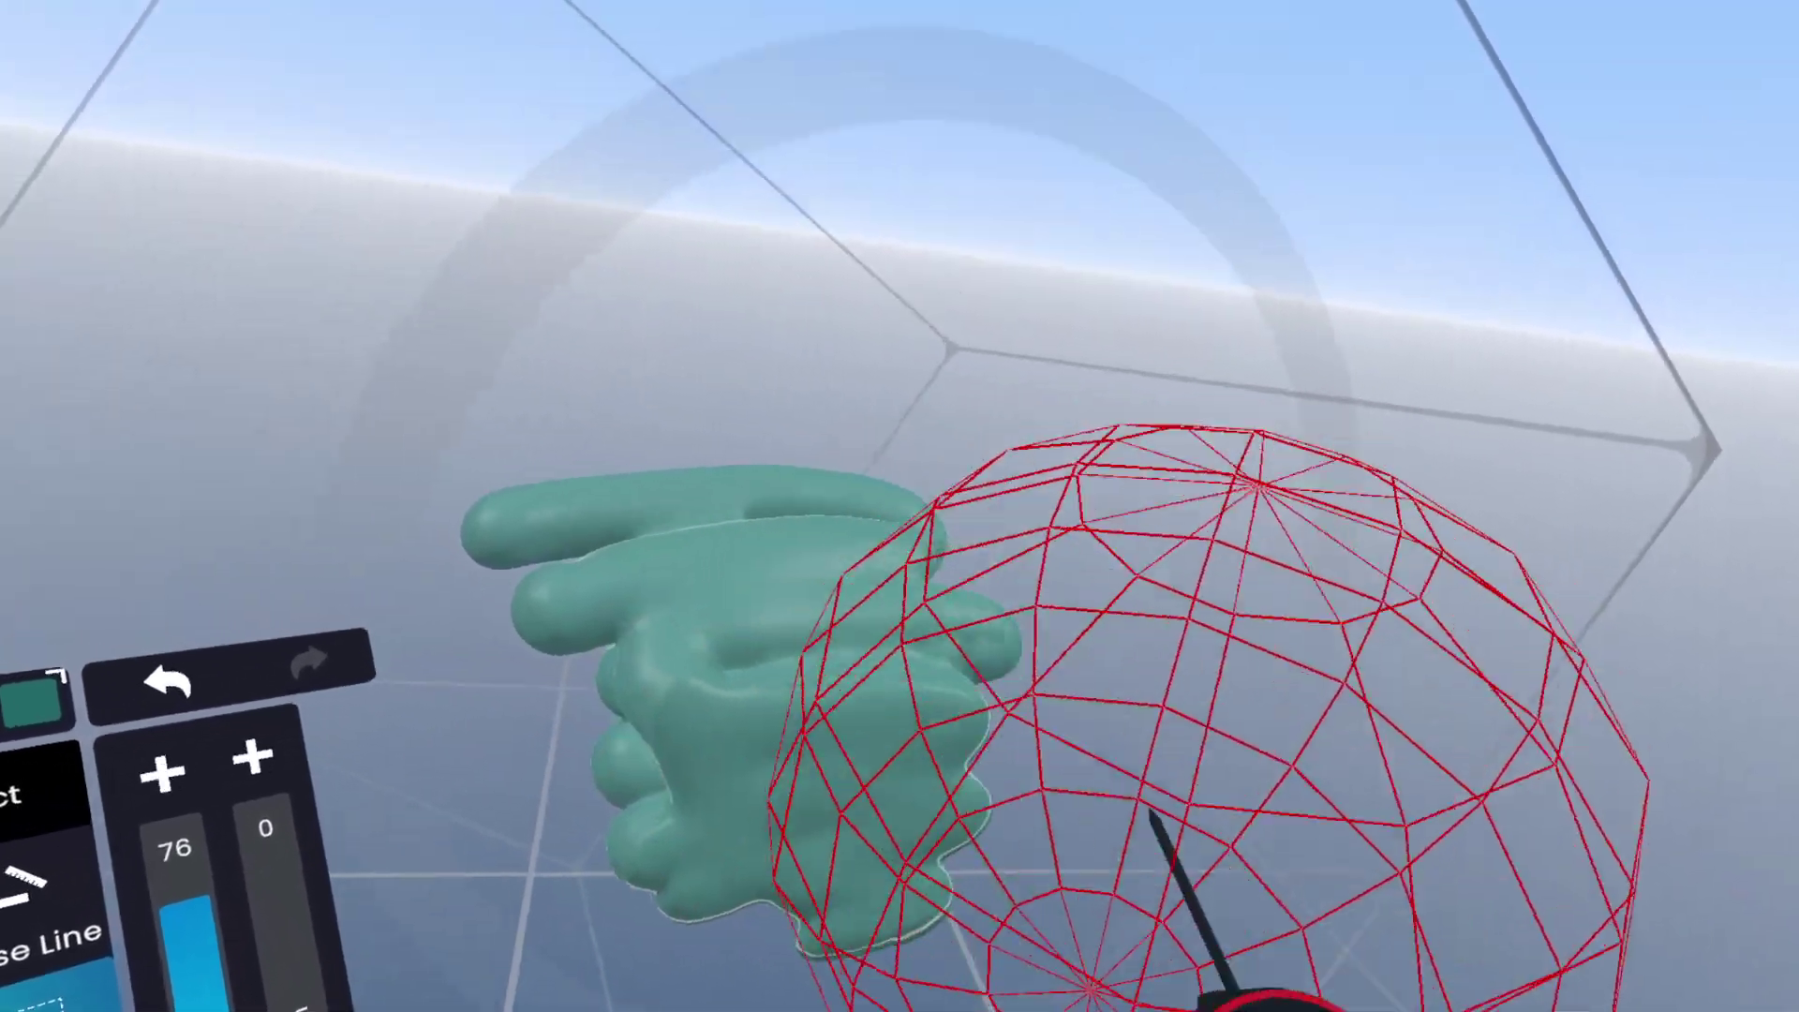
scroll(746, 823, "up", 3)
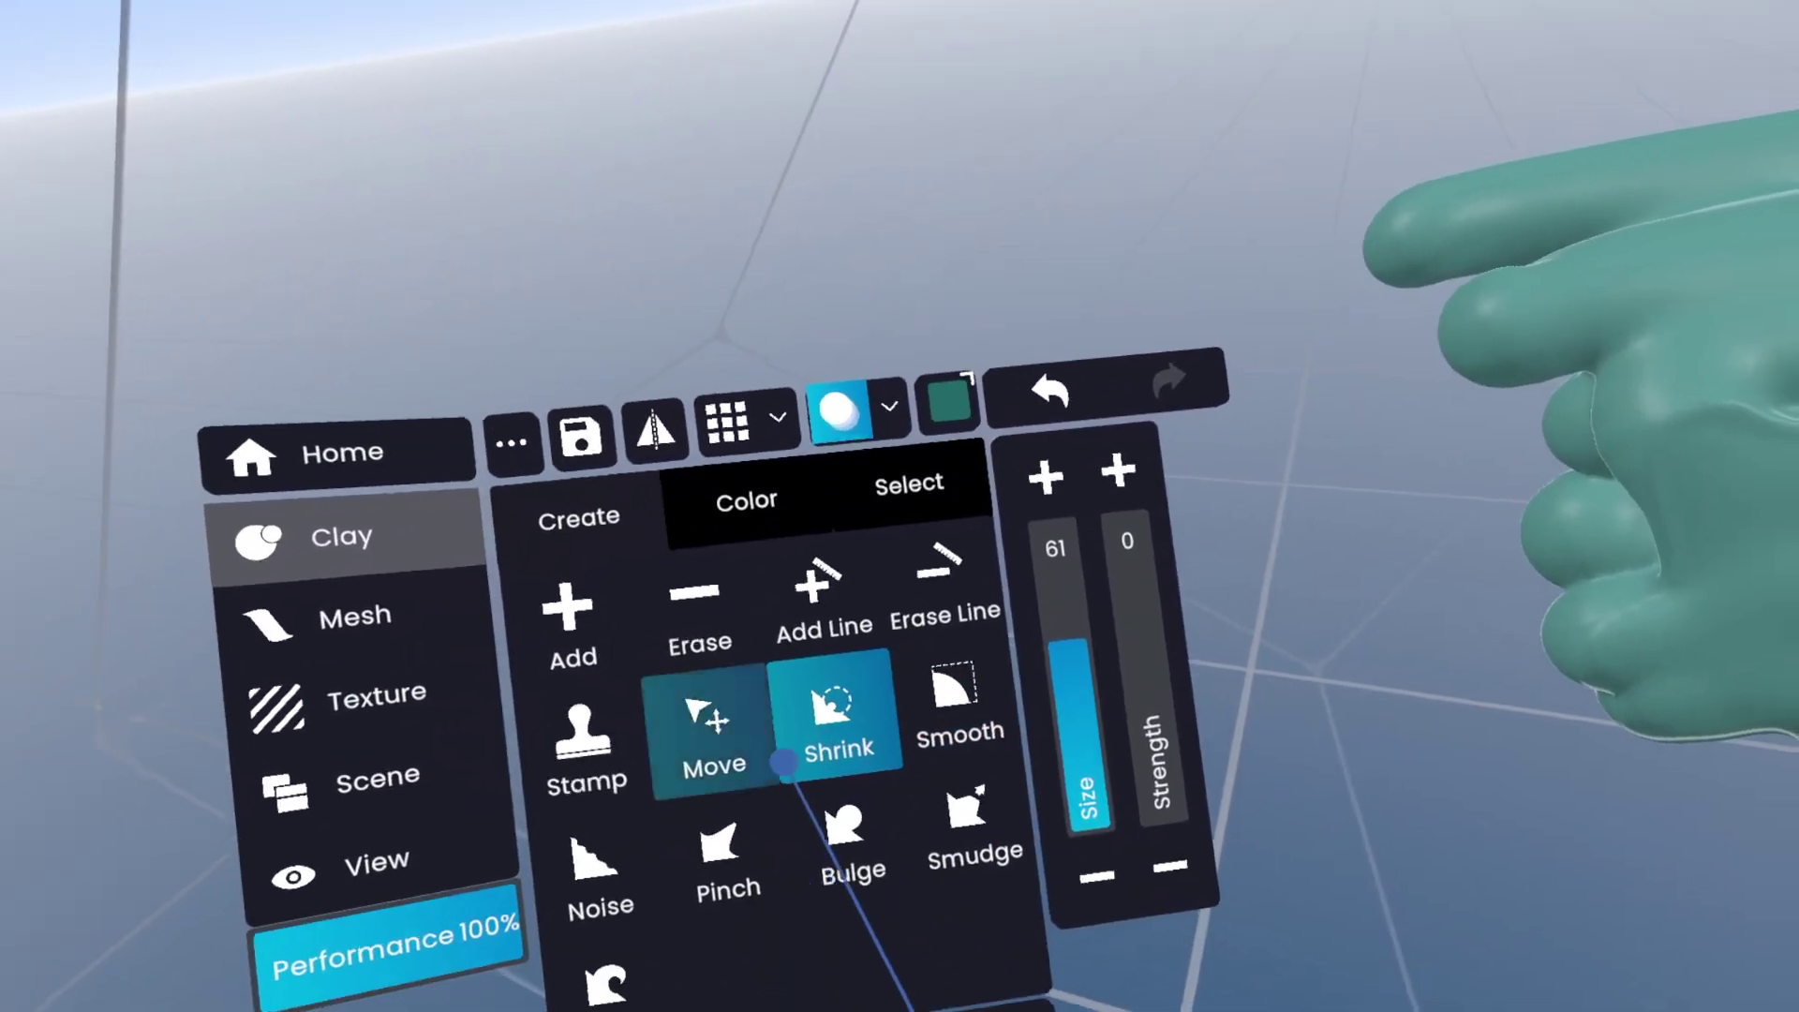
- Pinch the clay surface, then raise bumps on it with the Bulge tool at size 31 and strength 99
left_click(724, 857)
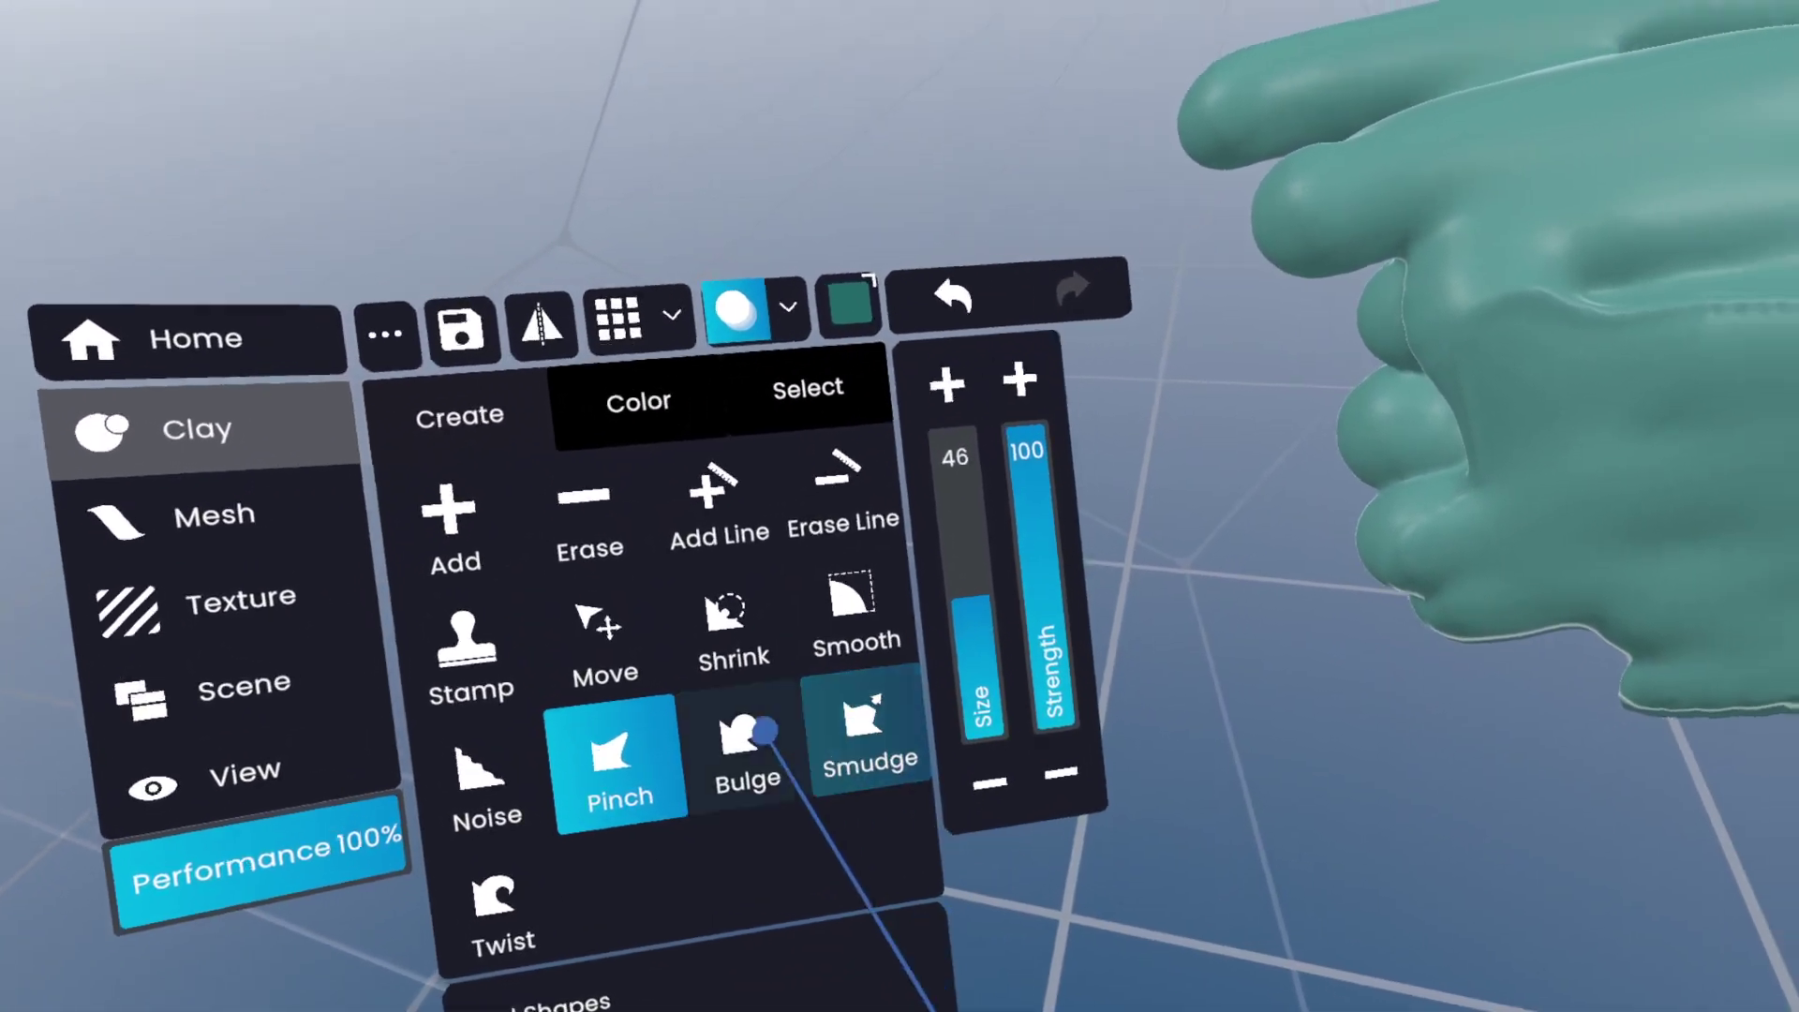
left_click(764, 730)
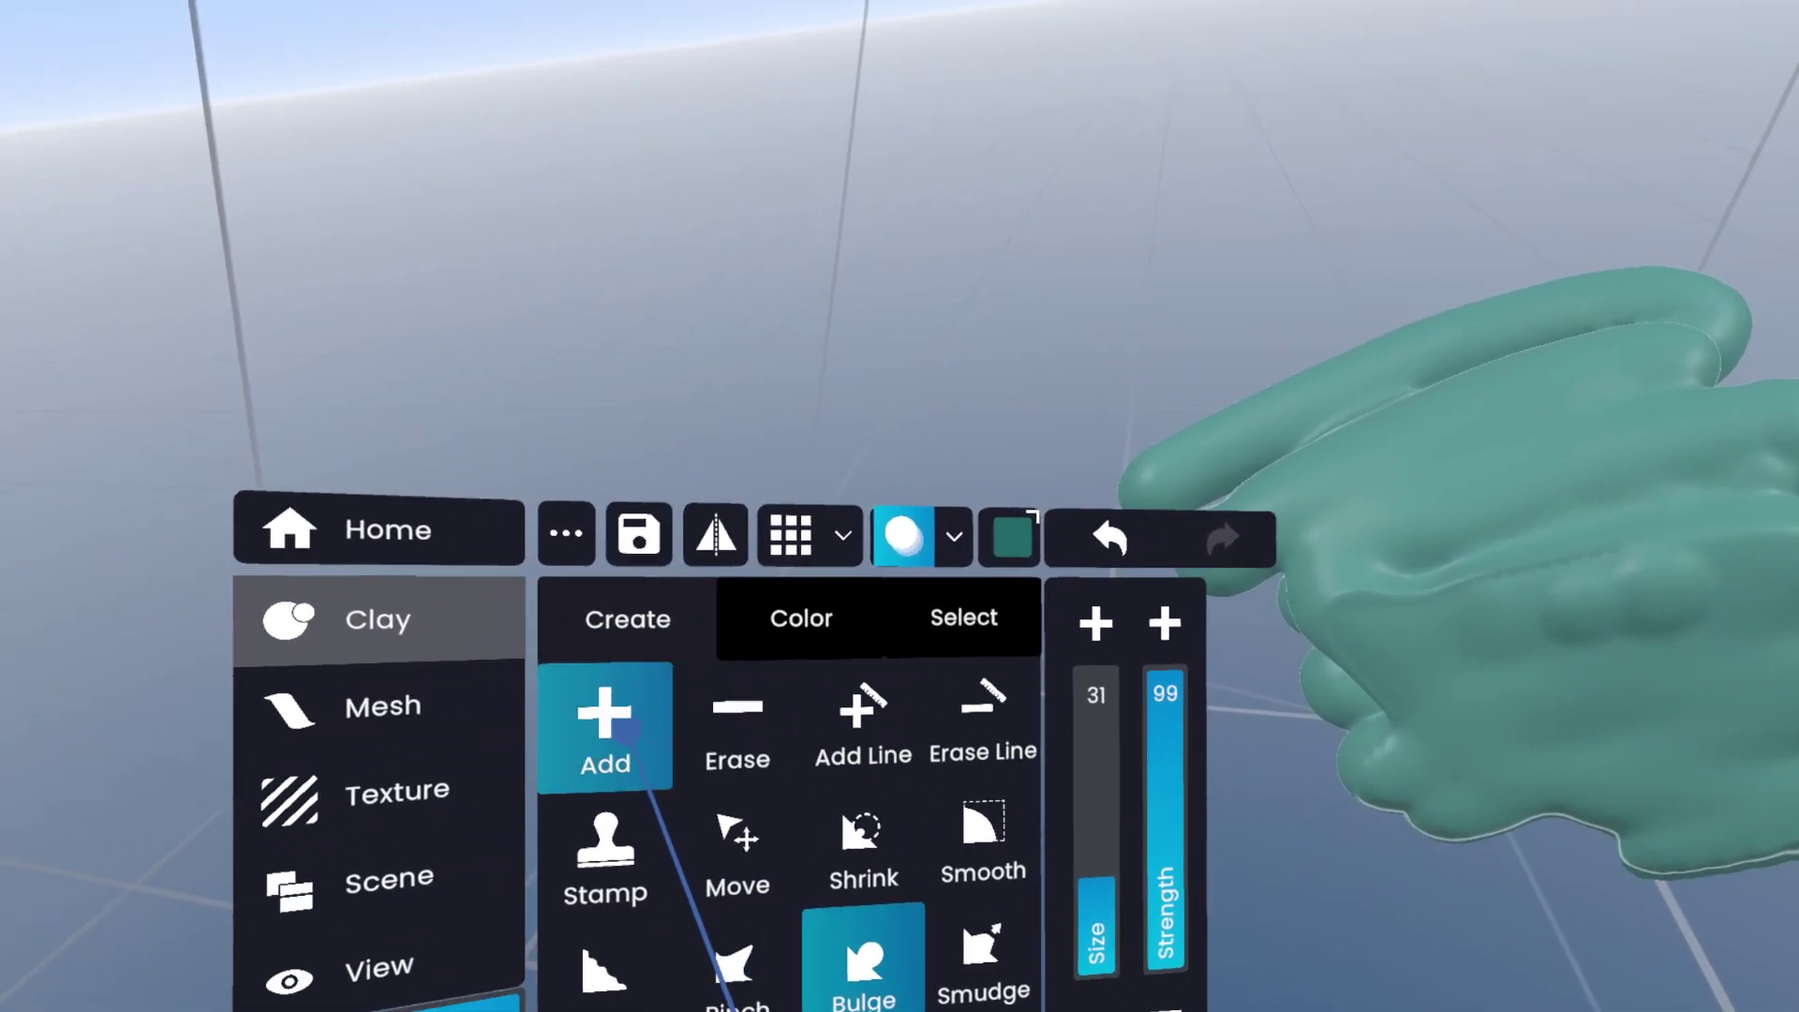
- Add an oversized clay form with the Add tool at size 87 and strength 100
left_click(614, 741)
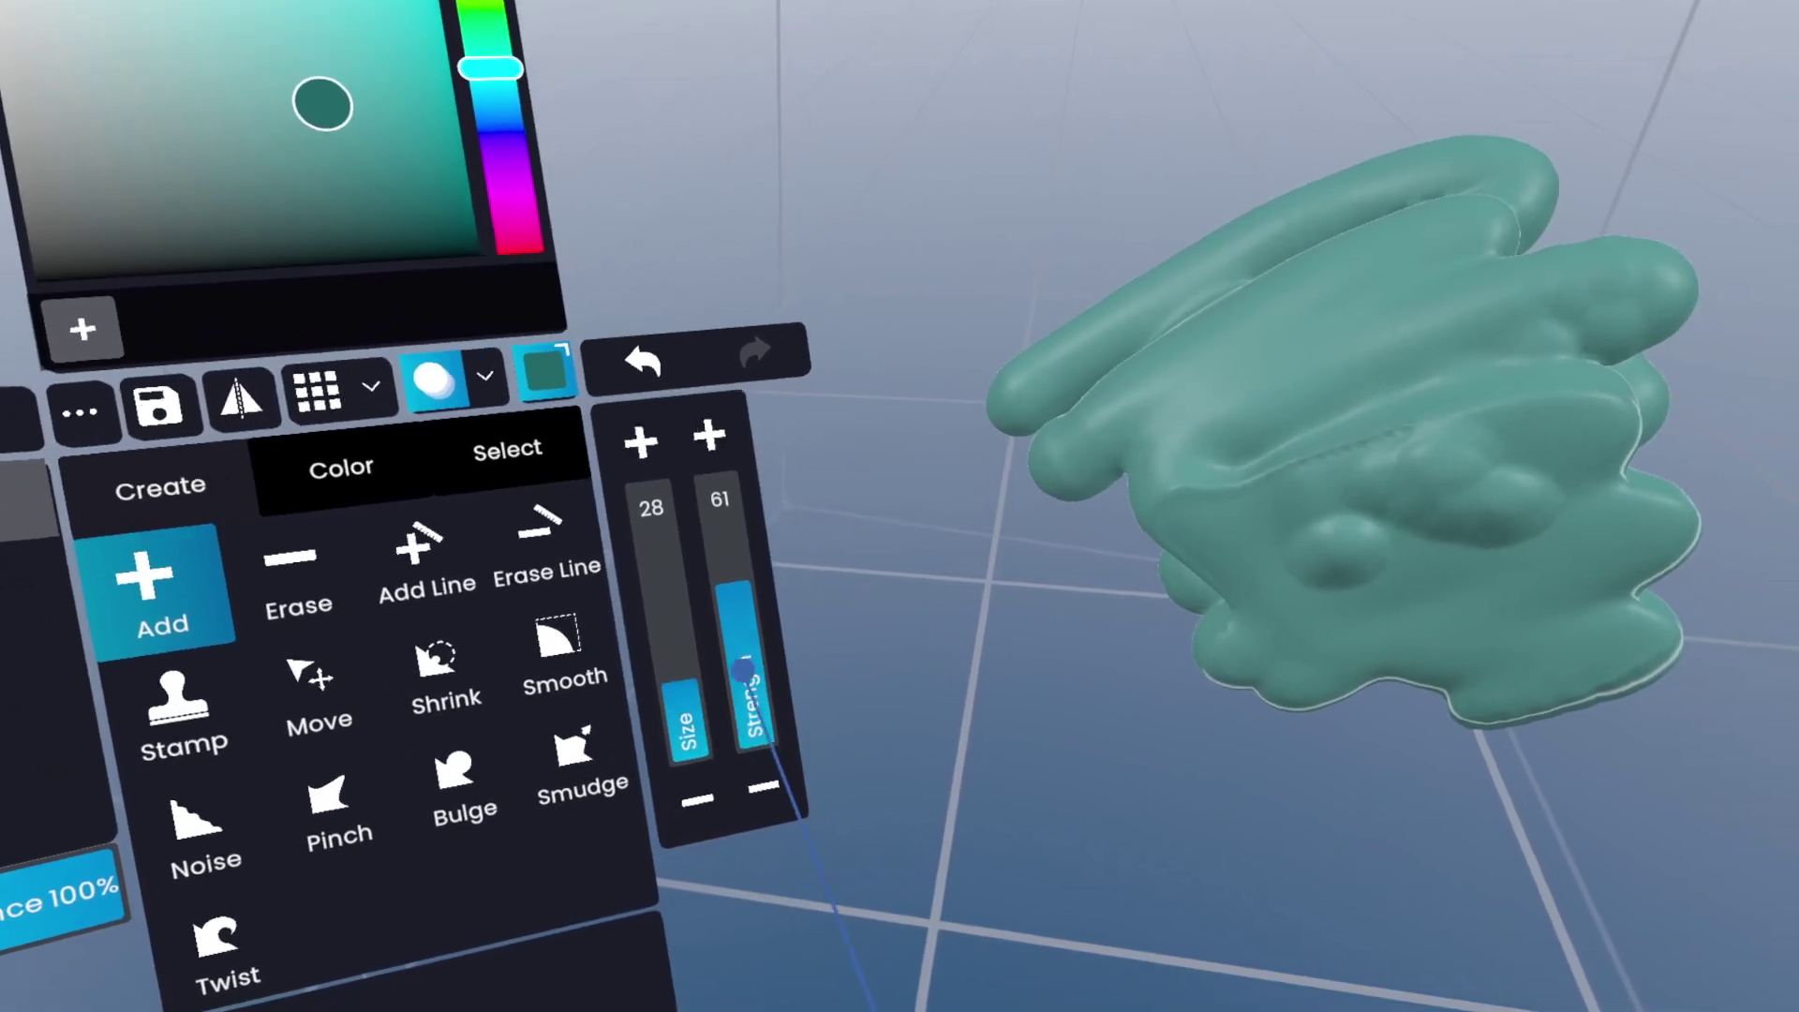
left_click_drag(743, 669, 722, 492)
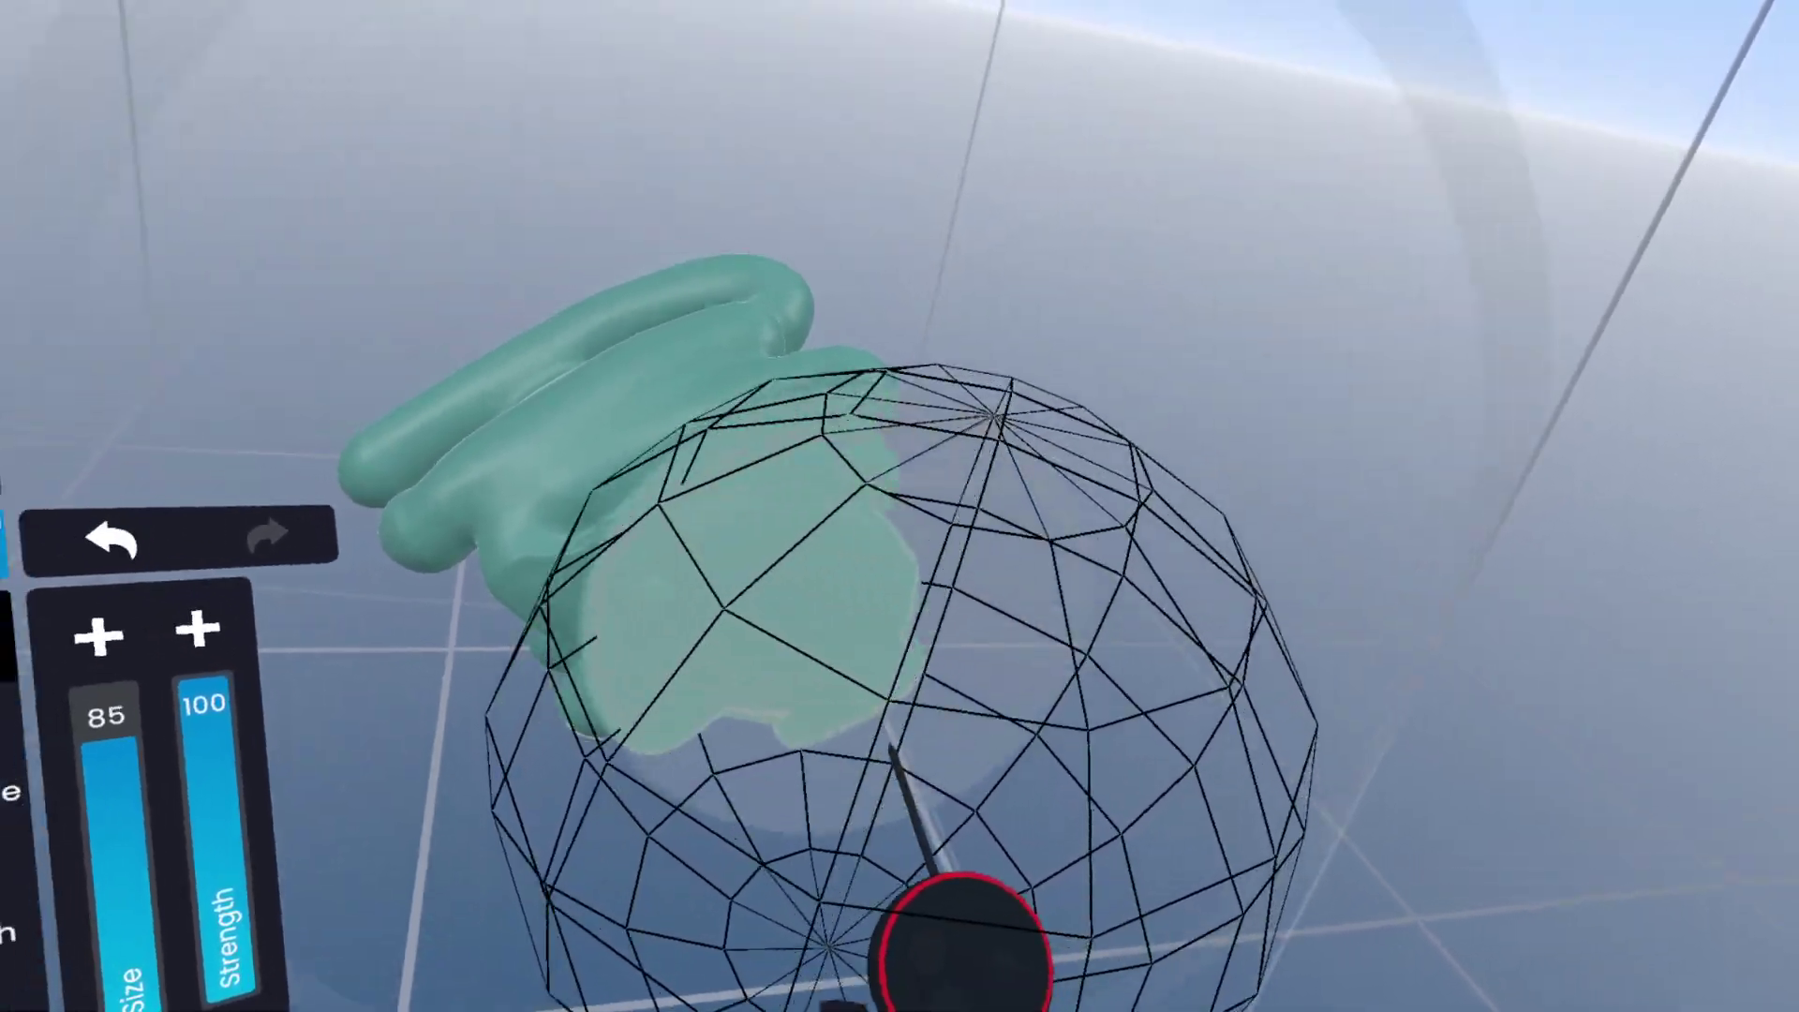
scroll(890, 750, "up", 2)
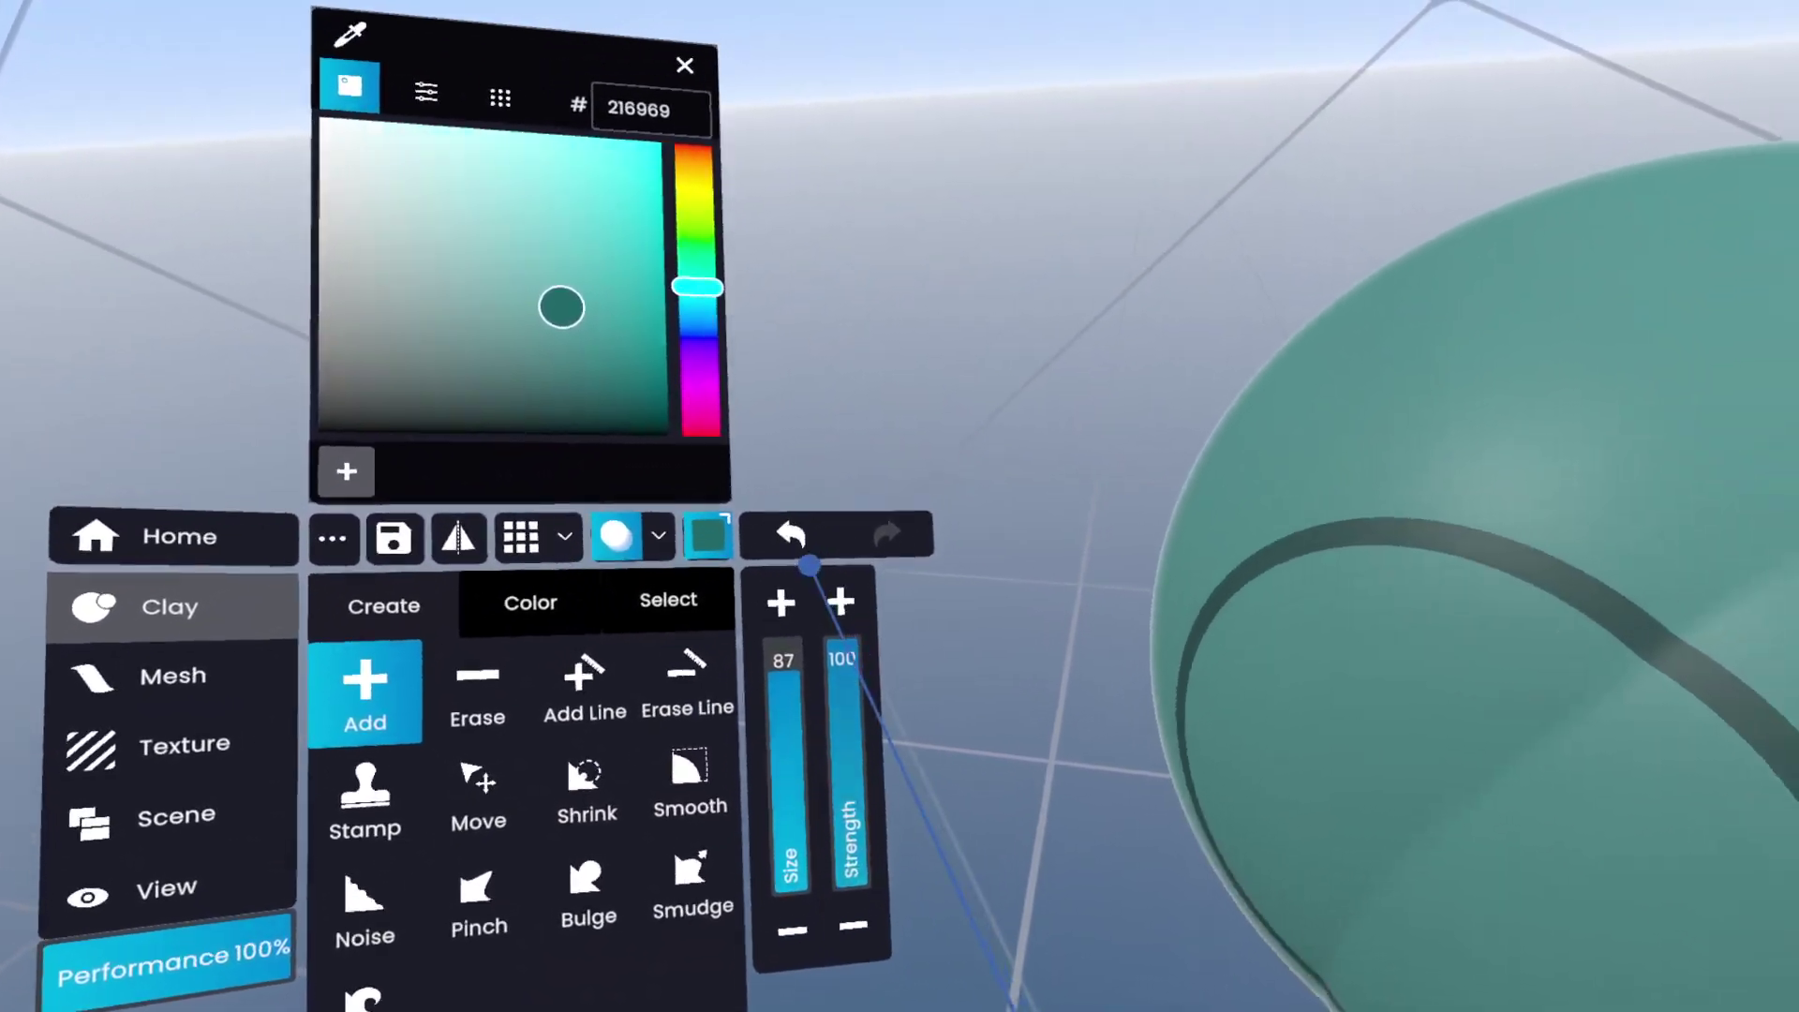
- Undo the oversized clay form and draw a thick curved clay form with the Add tool at size 66
left_click(985, 312)
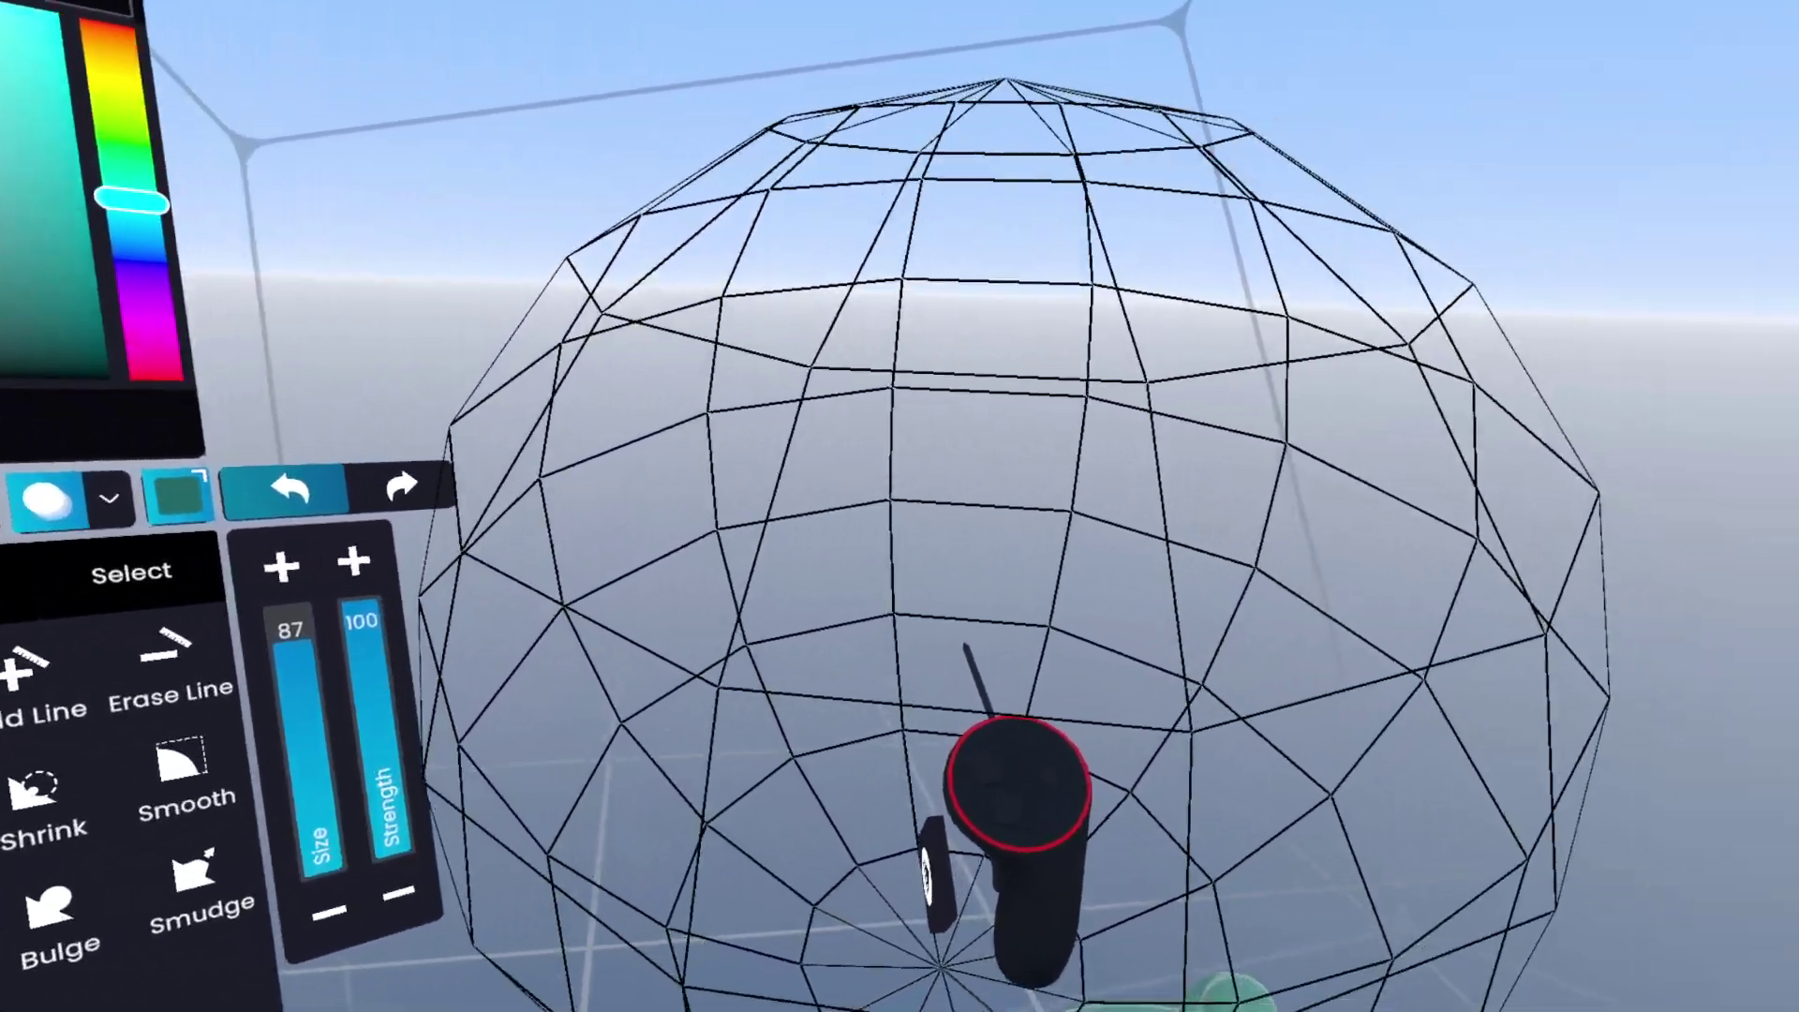
left_click(266, 503)
mouse_move(668, 667)
left_mouse_down()
mouse_move(646, 710)
mouse_move(641, 667)
left_mouse_up()
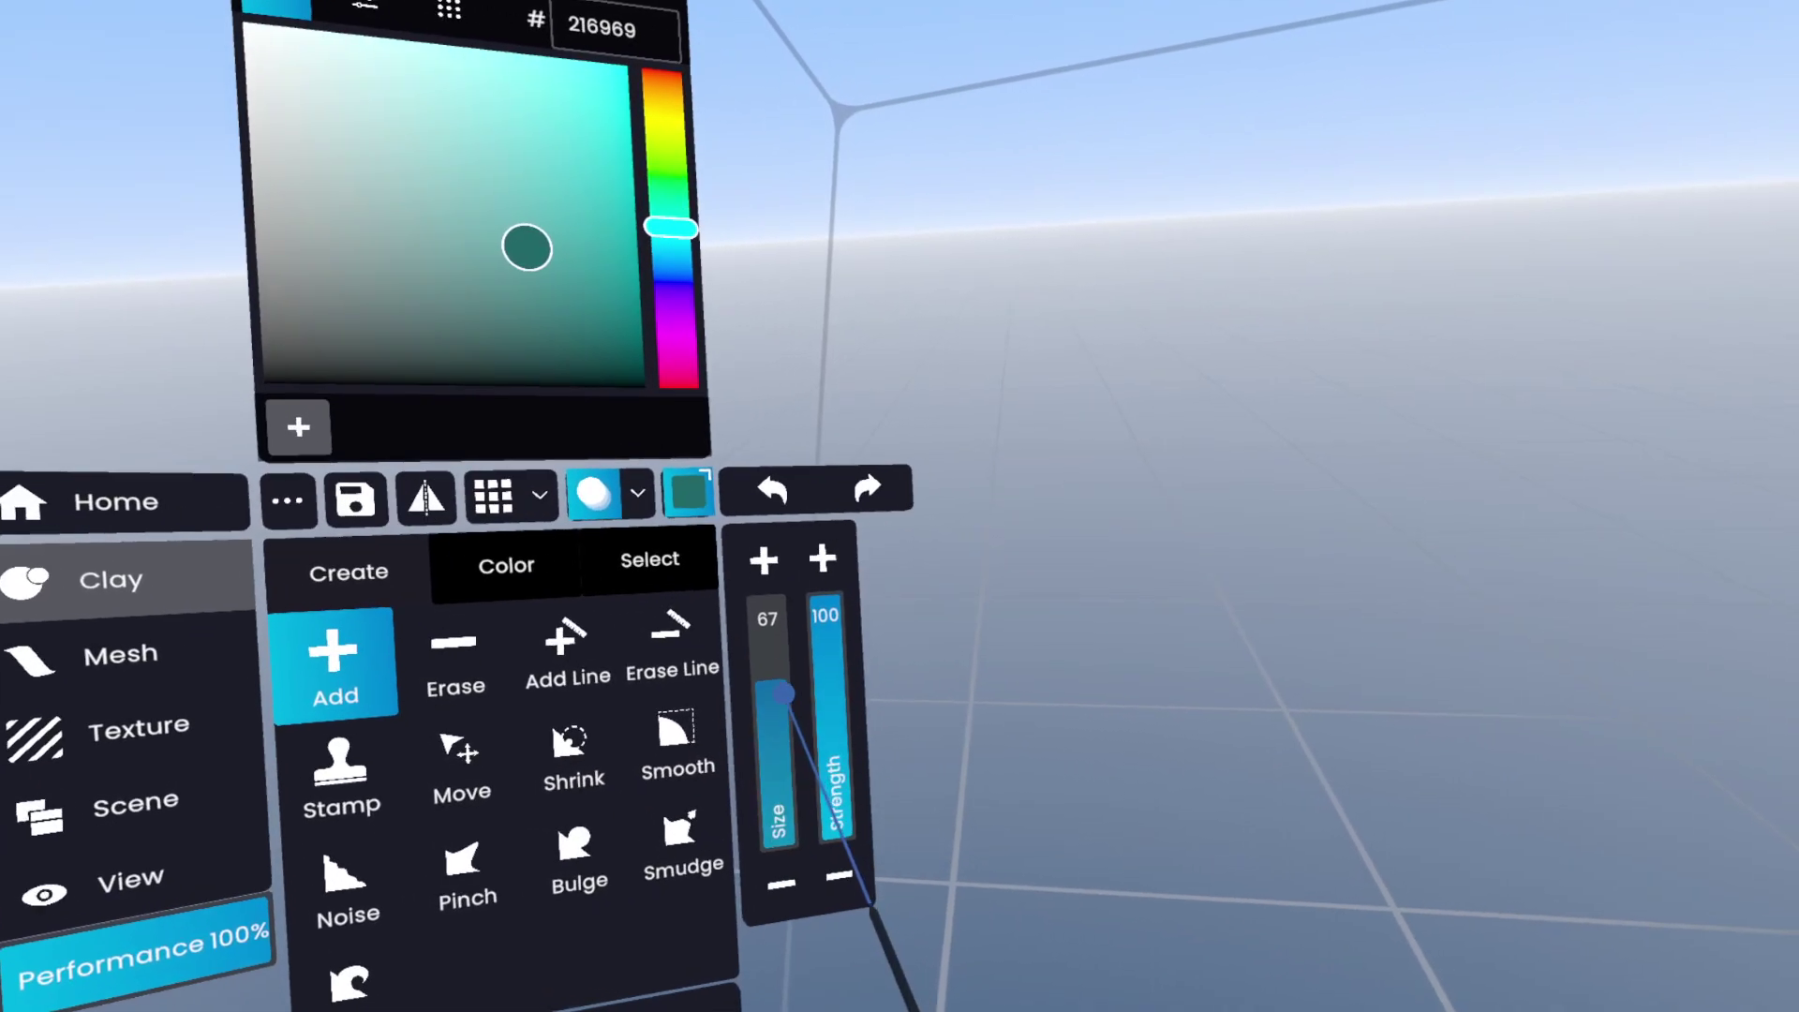
mouse_move(783, 693)
left_mouse_down()
mouse_move(761, 731)
mouse_move(773, 692)
left_mouse_up()
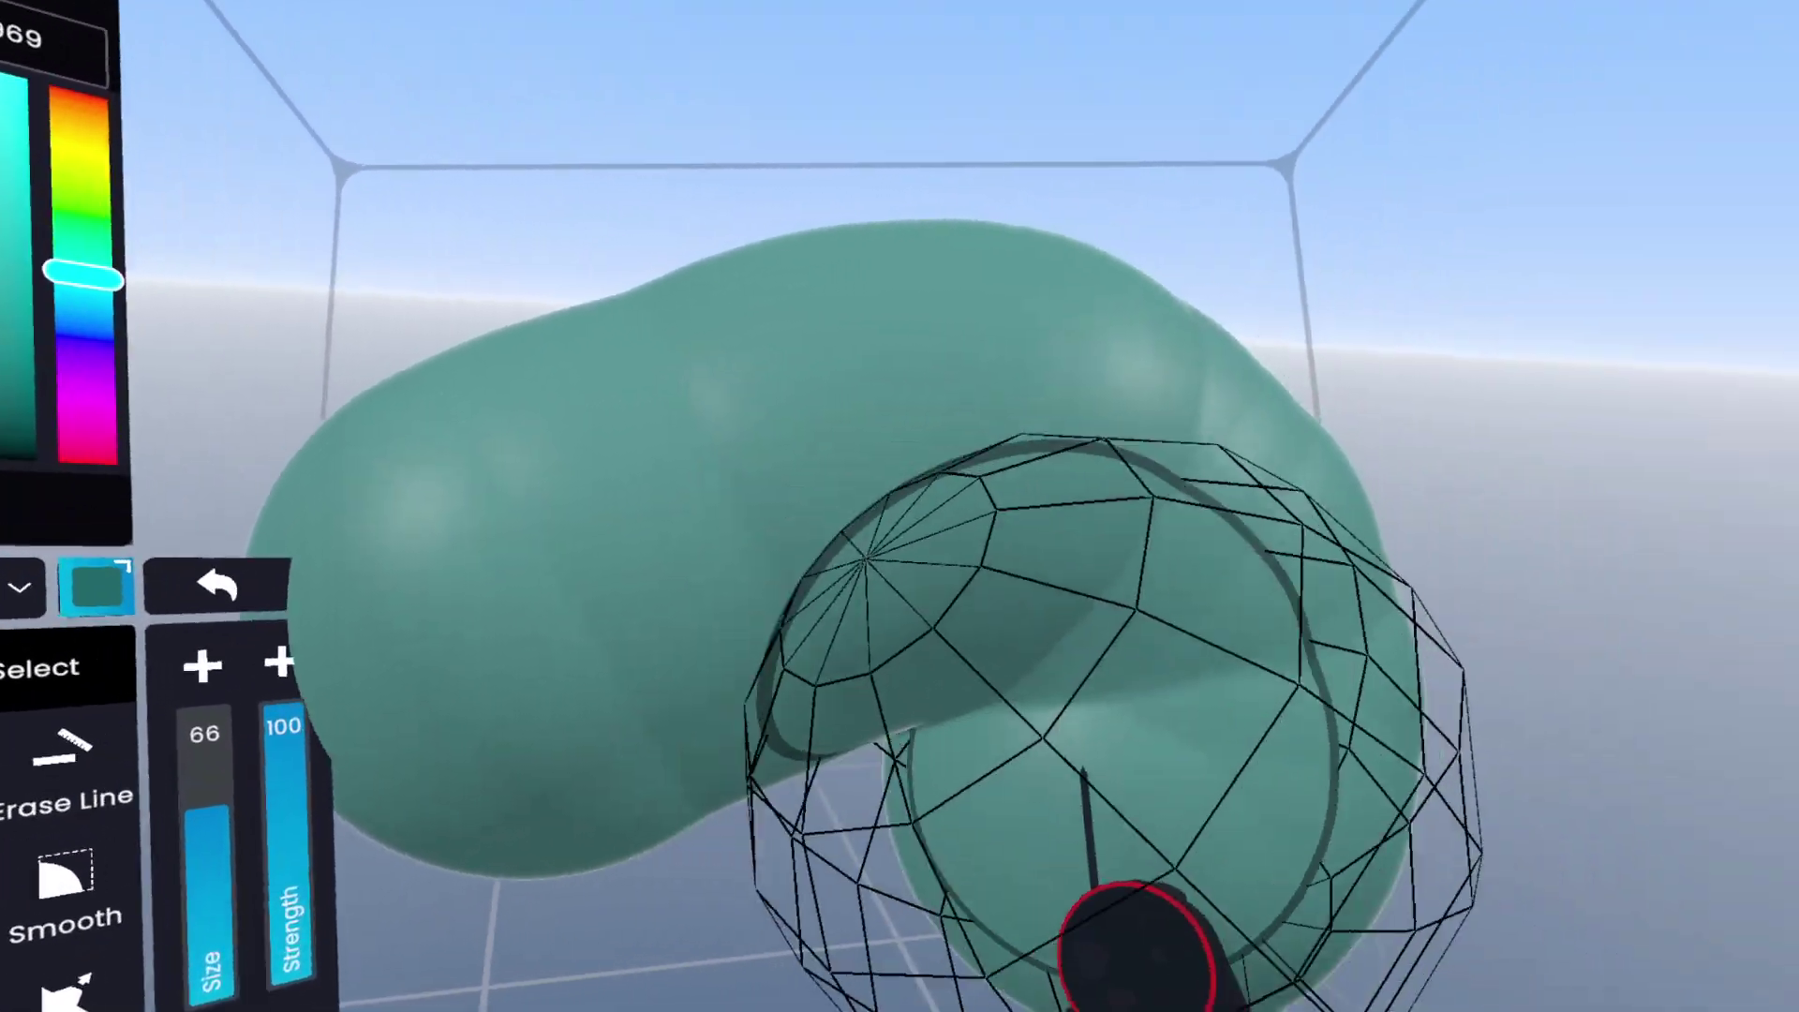
left_click_drag(1031, 806, 937, 871)
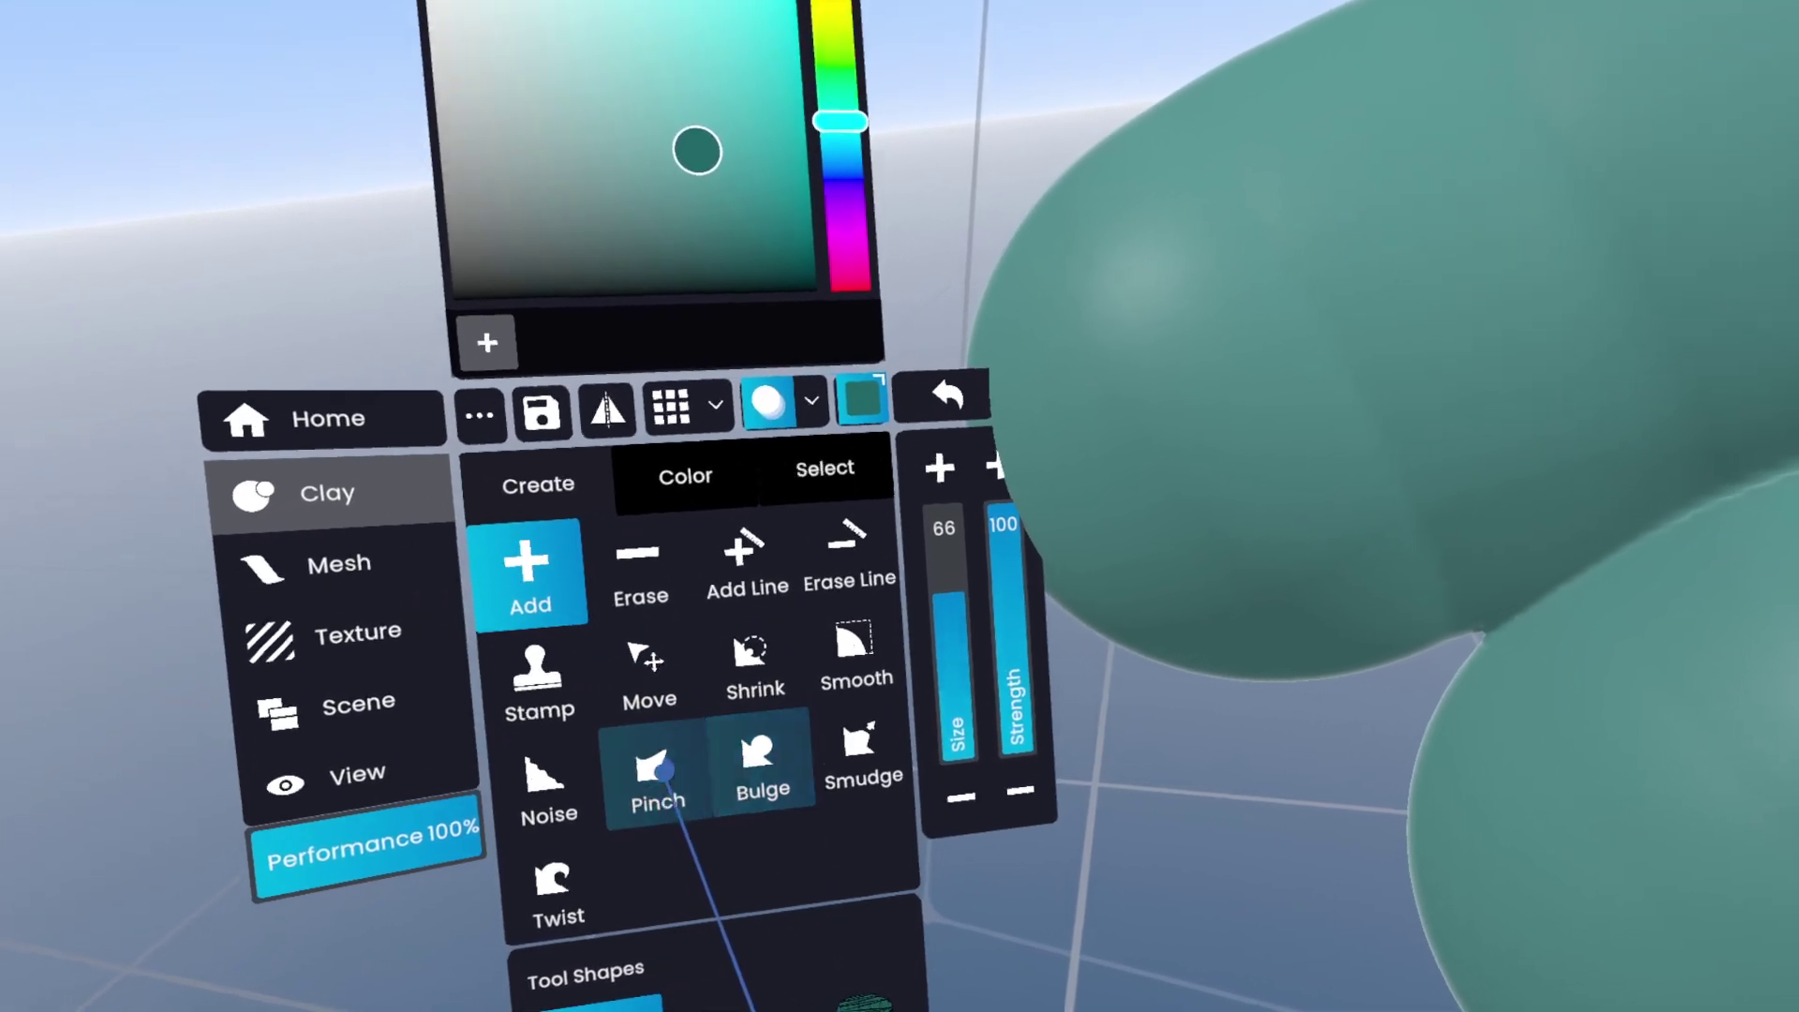
- Roughen the front end of the thick clay form with the Noise tool at size 25, strength 100 and texture 37
left_click(661, 772)
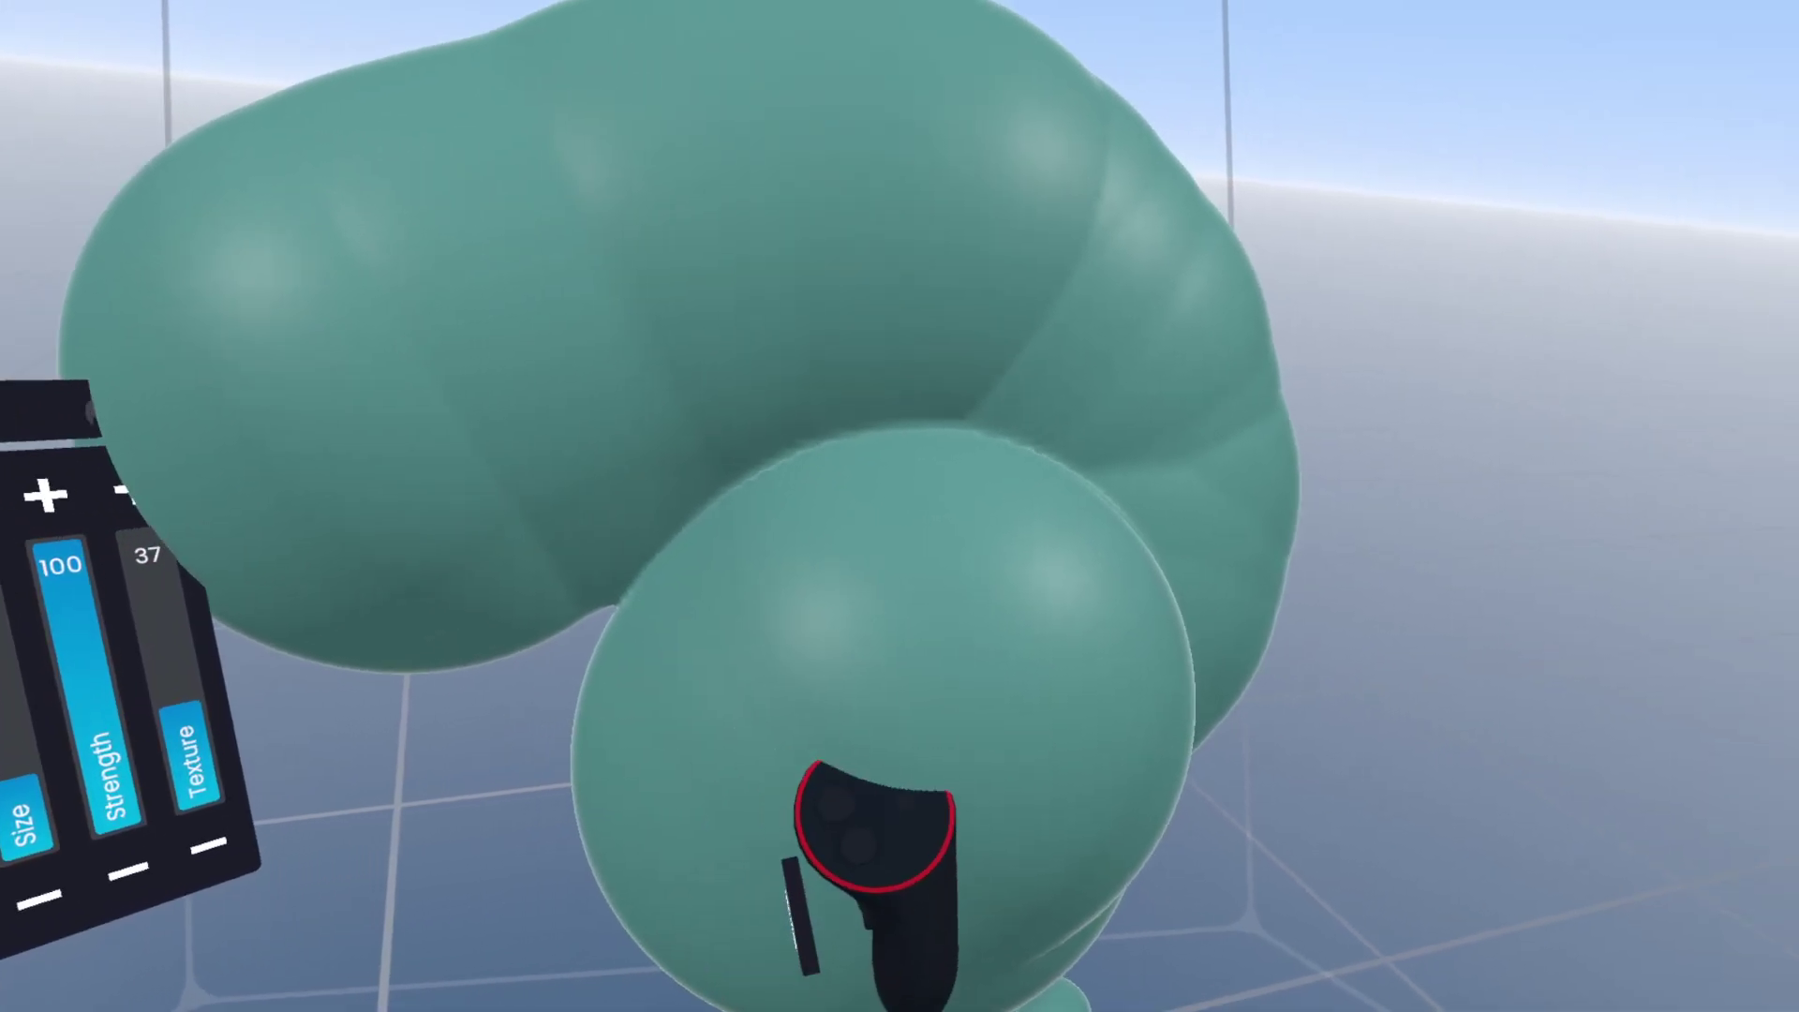
left_click(677, 695)
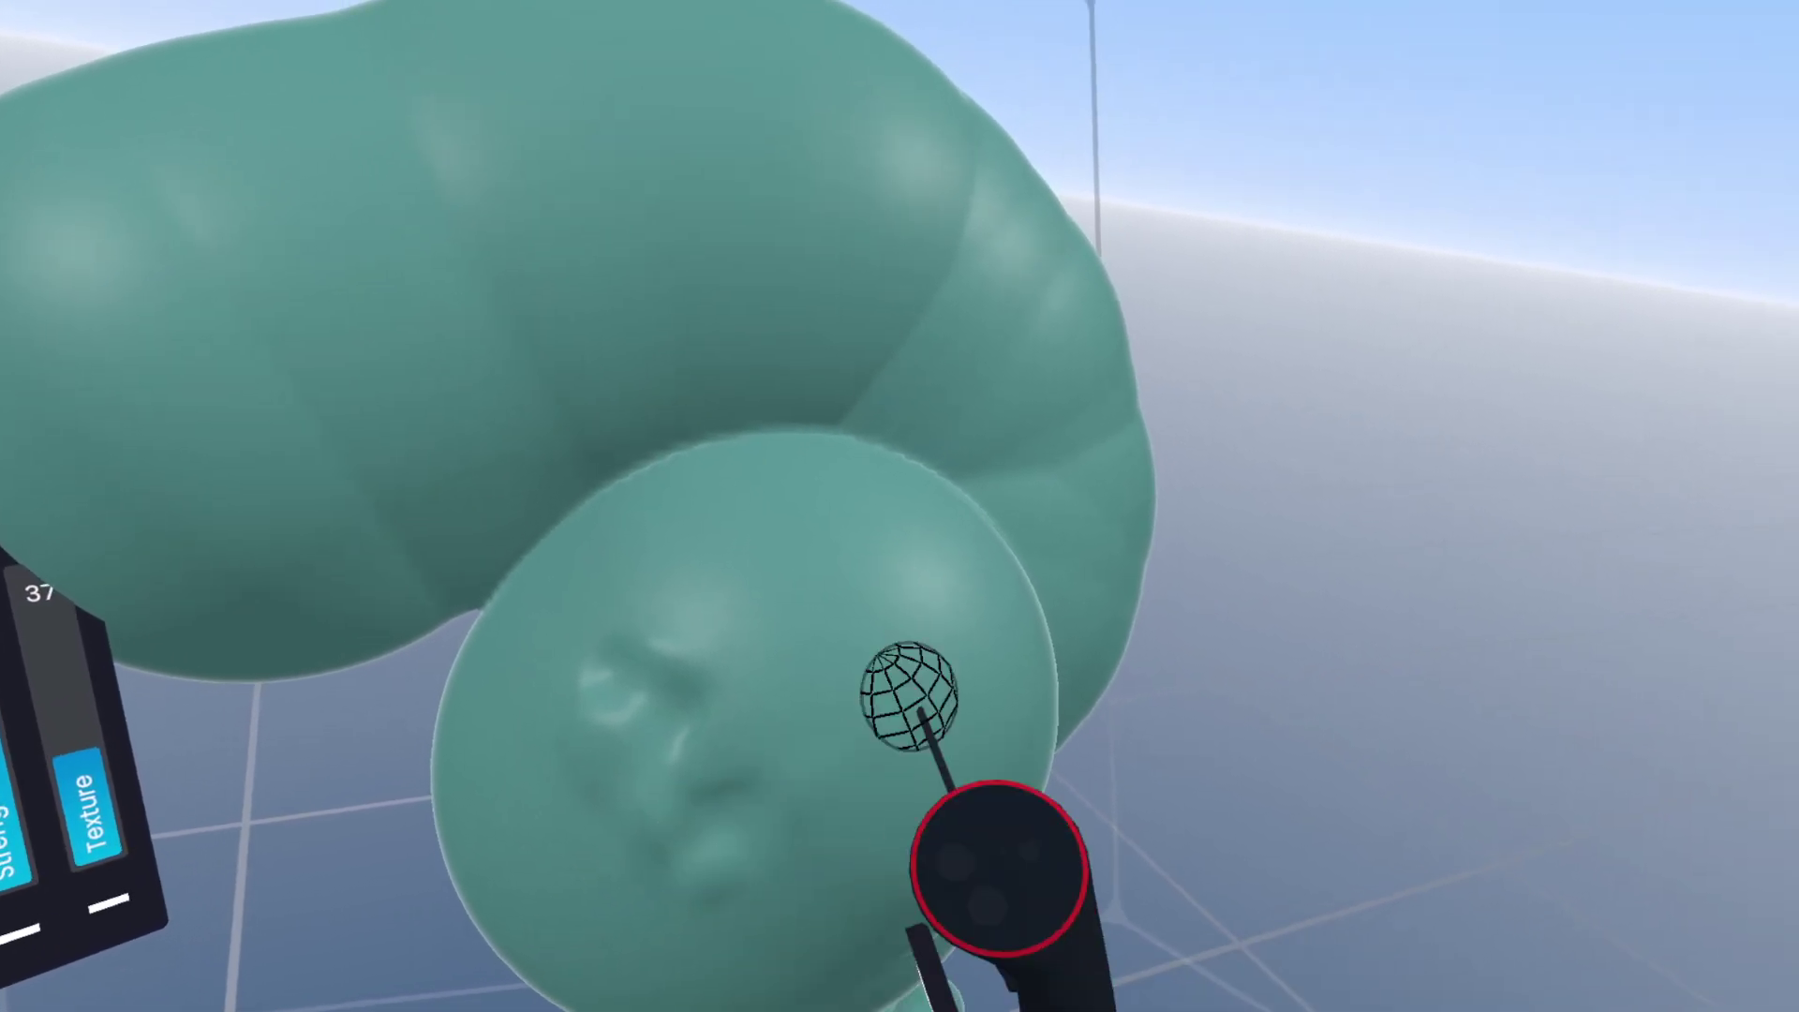
left_click(873, 551)
left_click(708, 616)
left_click(782, 768)
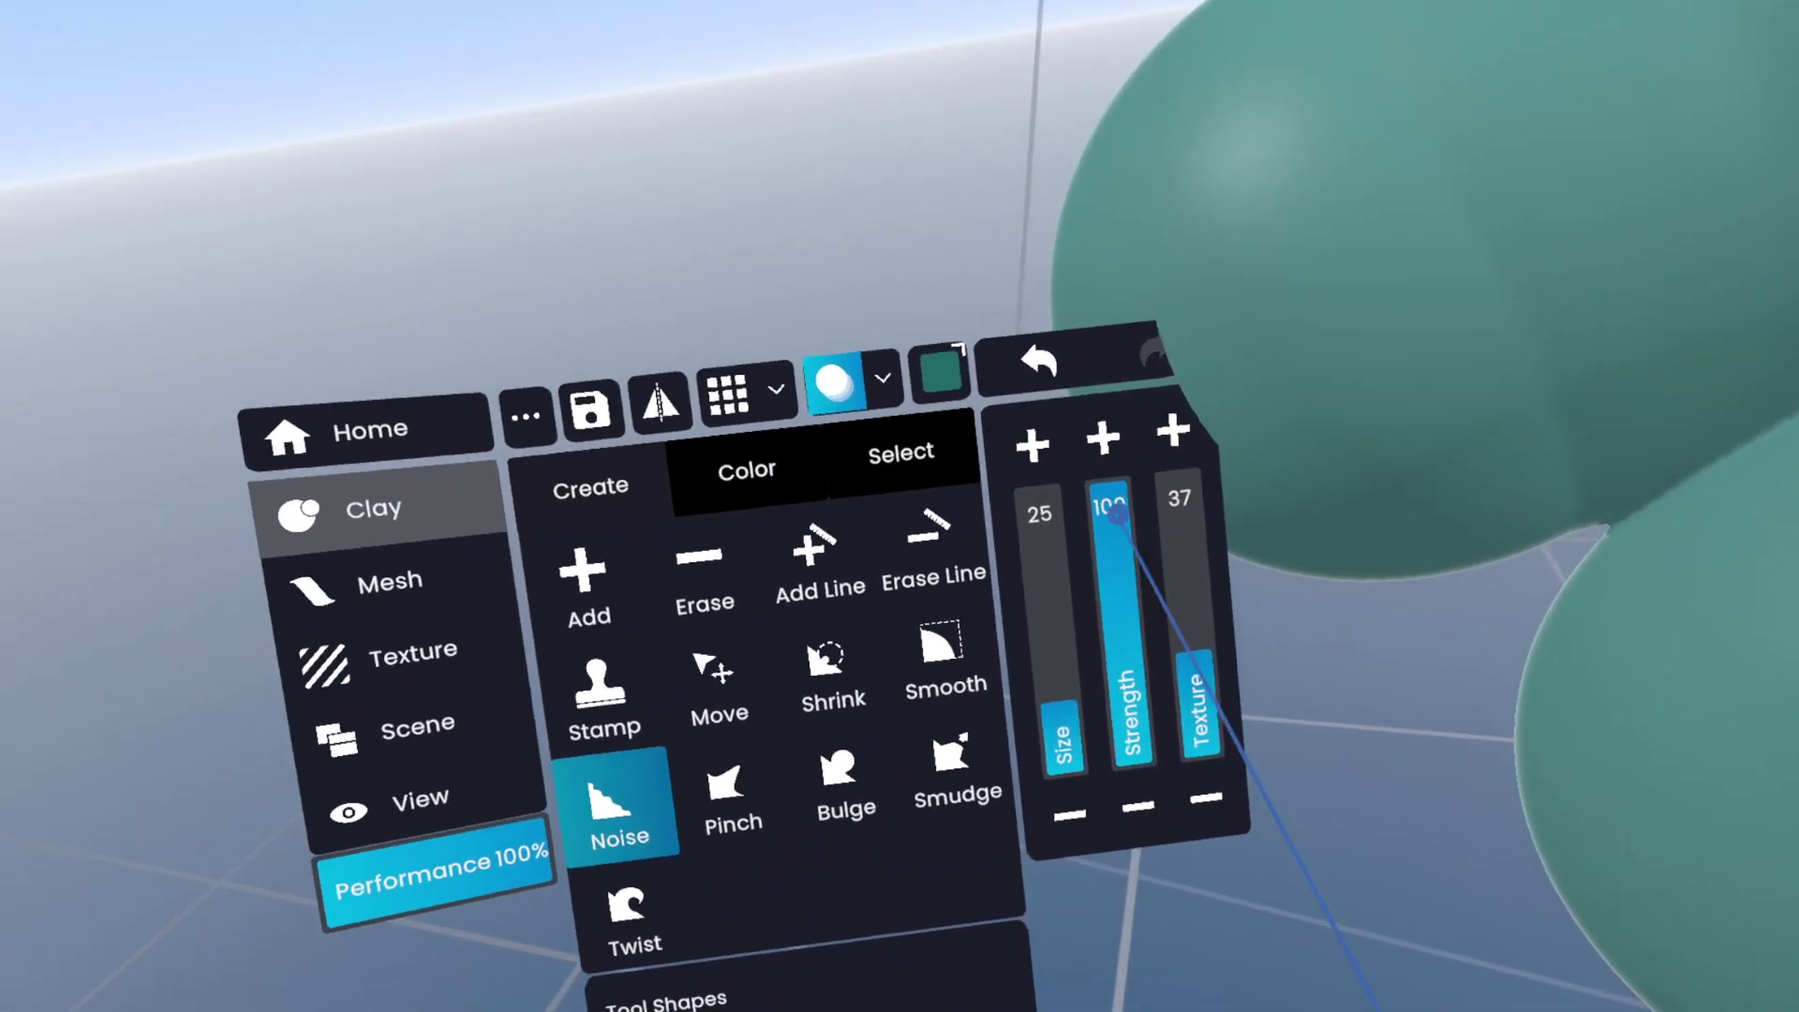
- Work the clay form with the Bulge tool at size 31 and strength 99, then smooth it at size 70
left_click(720, 669)
left_click(752, 738)
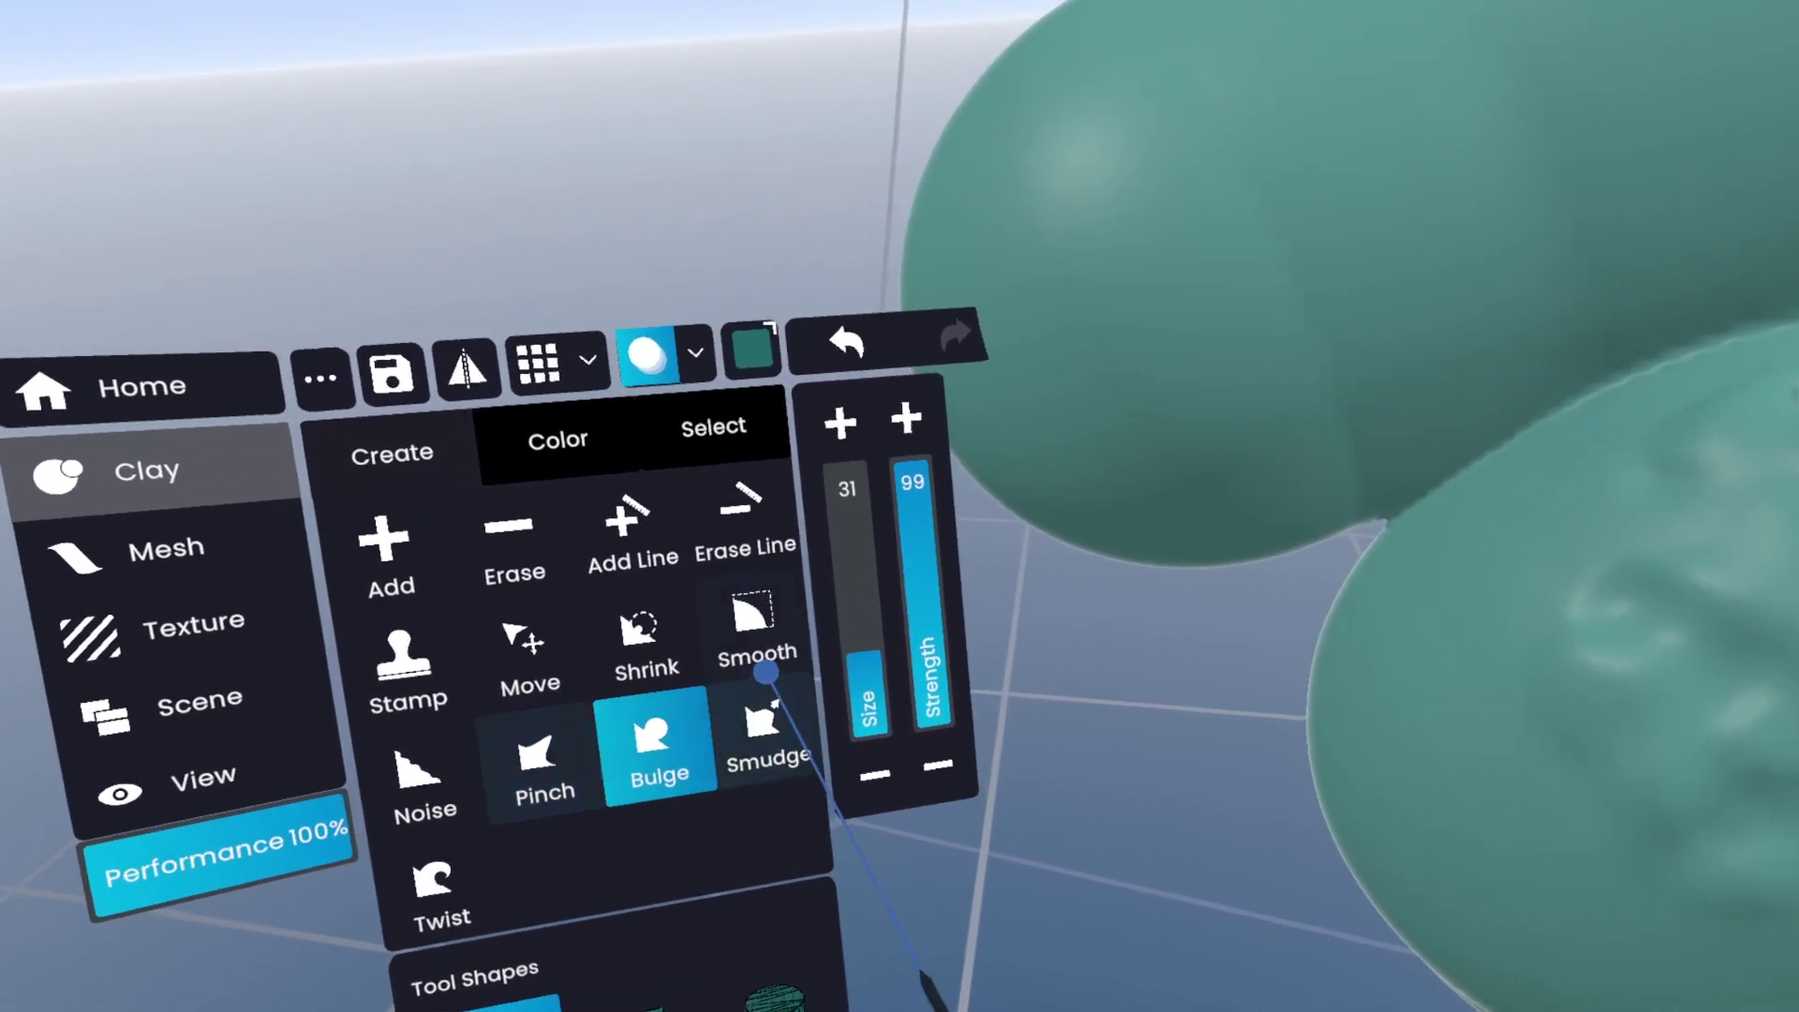
left_click(751, 663)
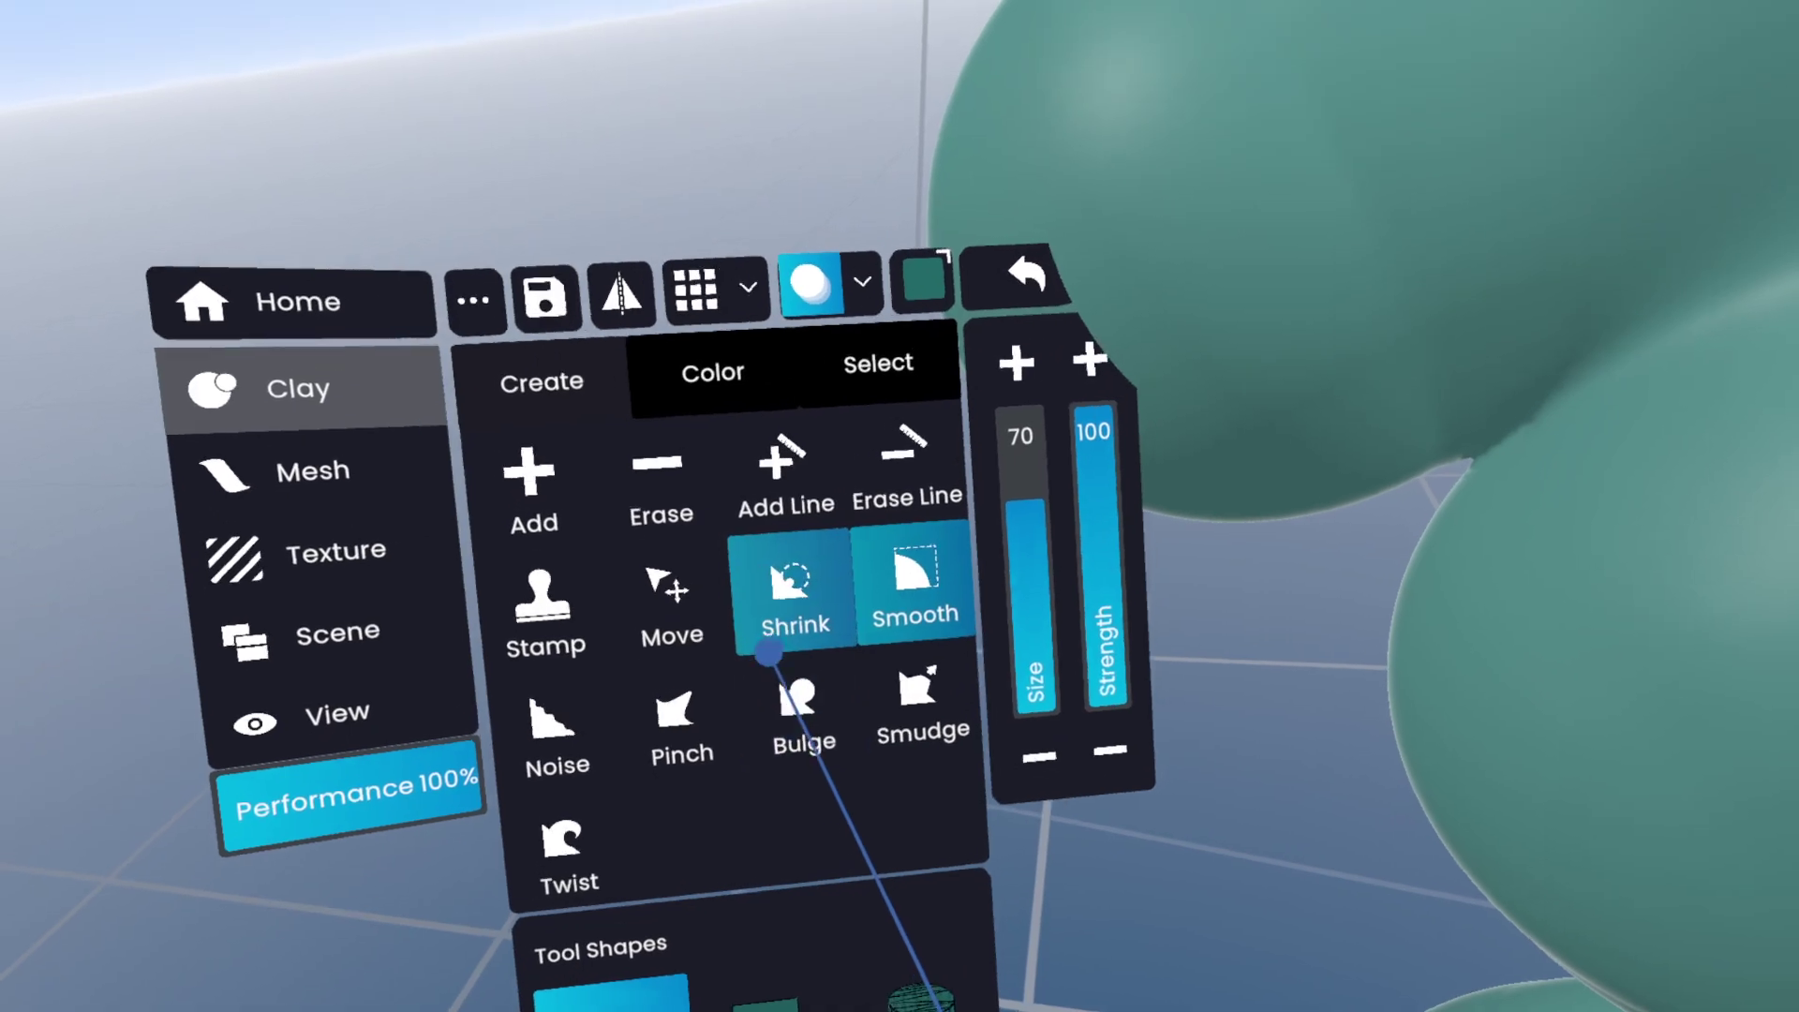
- Smear the clay with the Smudge tool at size 47, then pull long limbs out of it with the Move tool
left_click(839, 586)
left_click(935, 561)
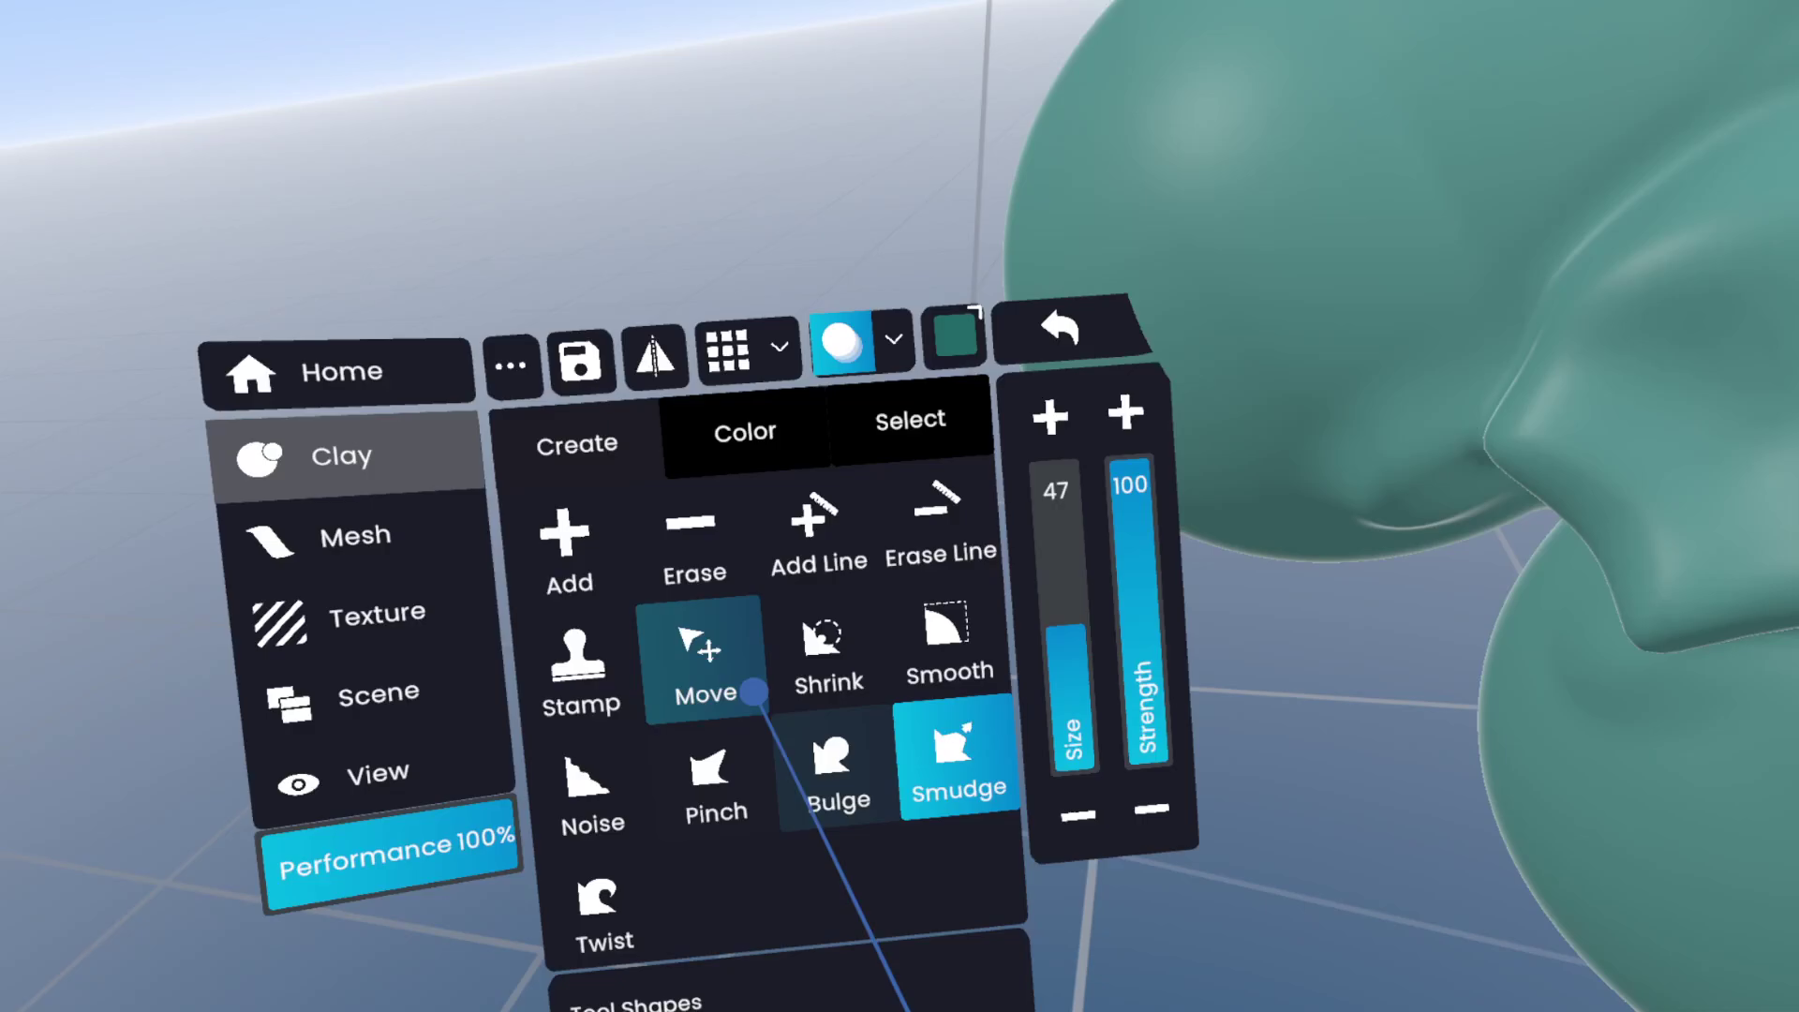
left_click(755, 692)
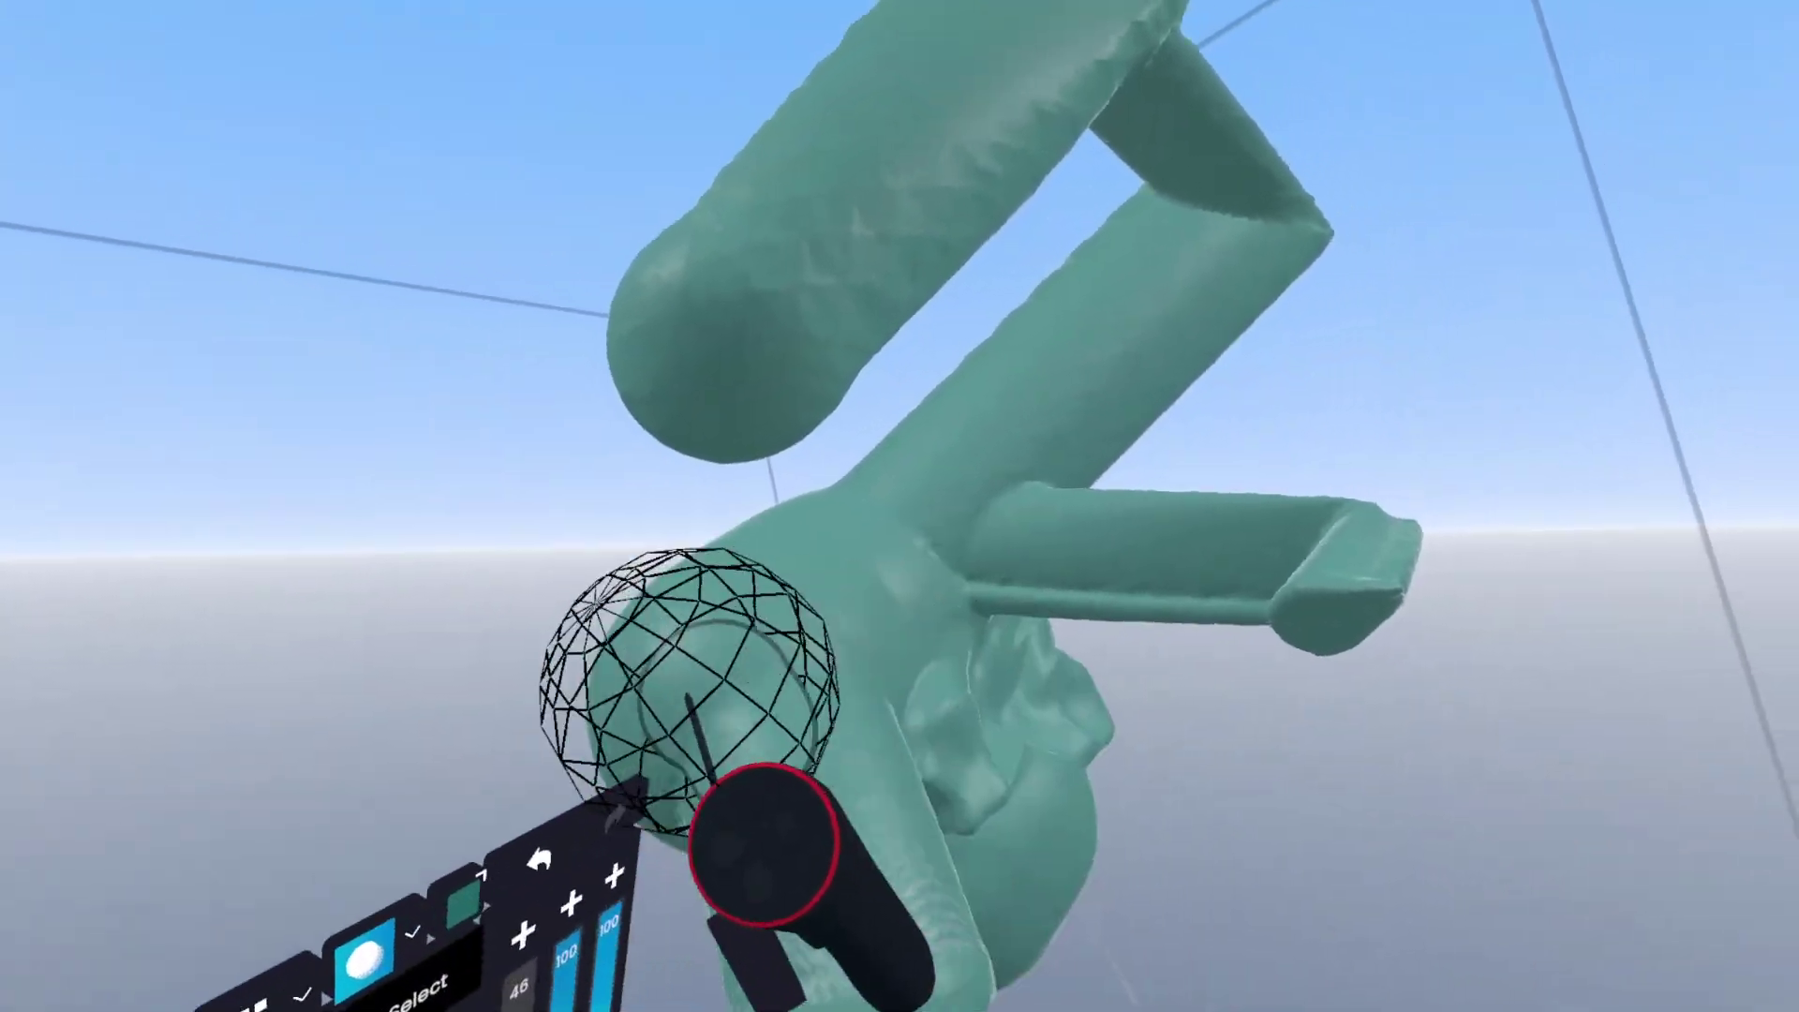
mouse_move(689, 693)
left_mouse_down()
mouse_move(916, 671)
mouse_move(48, 481)
left_mouse_up()
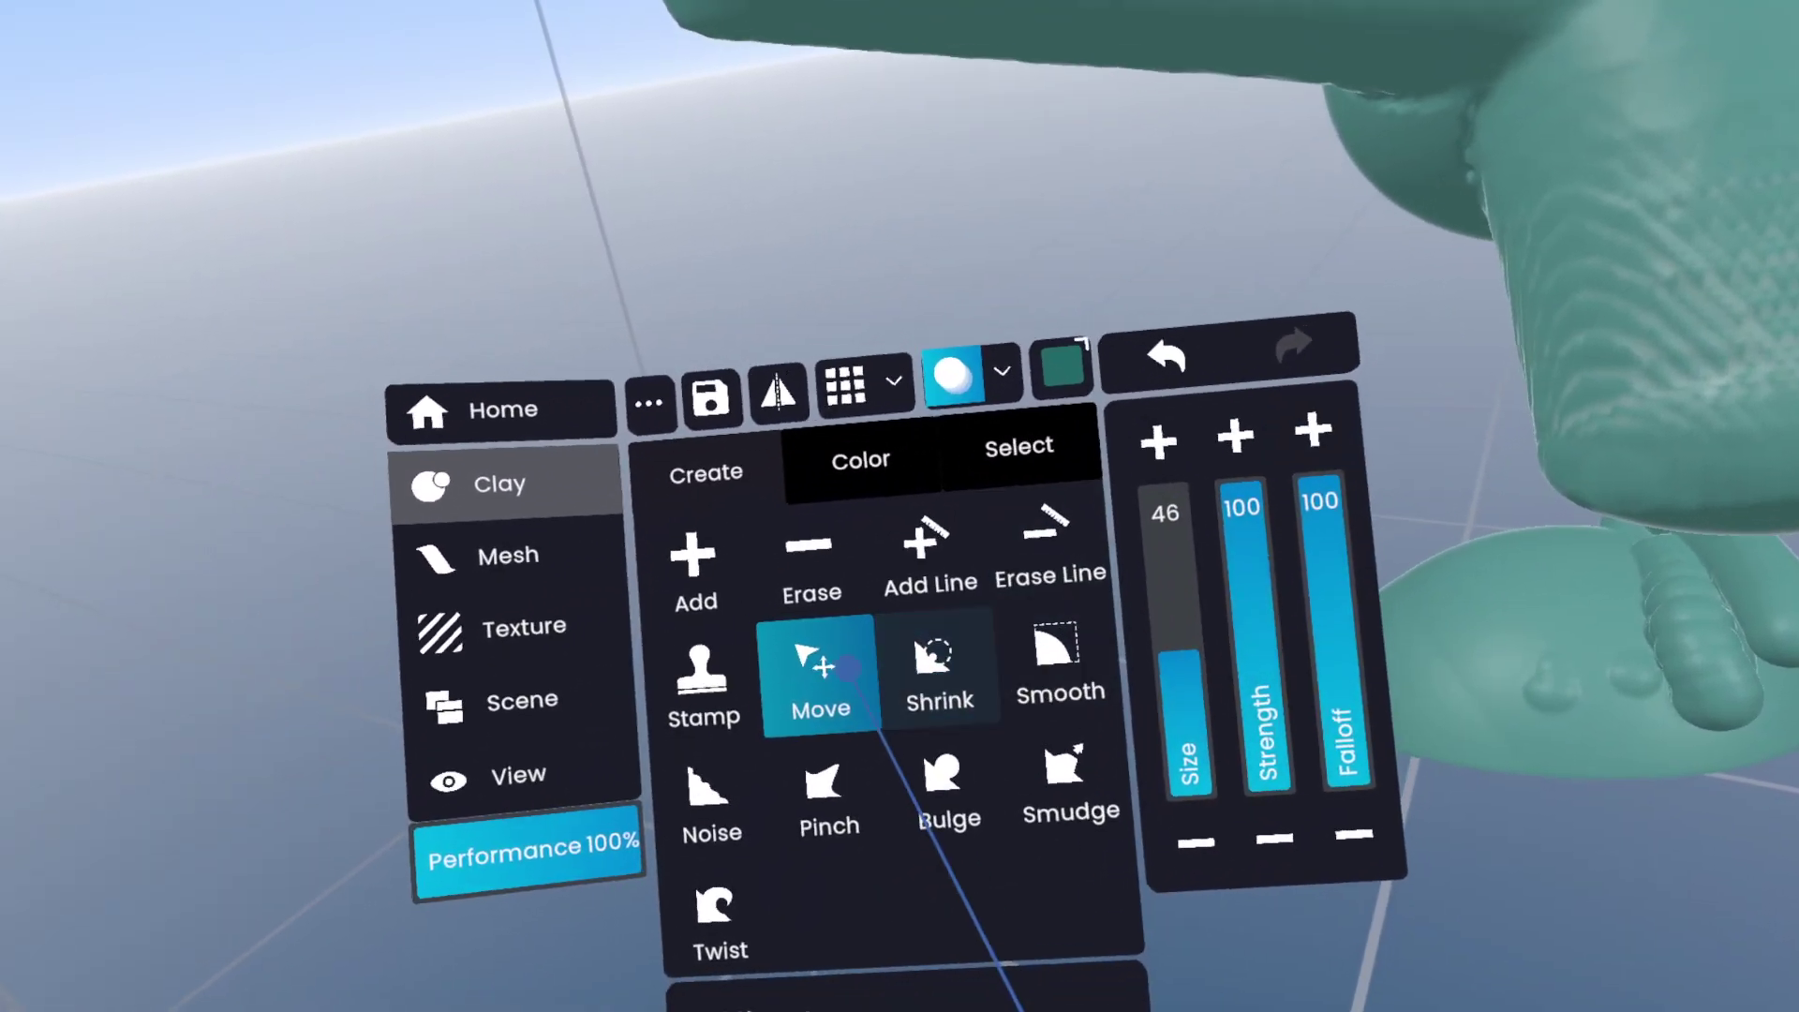
- Load the hand stamp from the Body Parts folder and stamp it onto the clay model
left_click(567, 764)
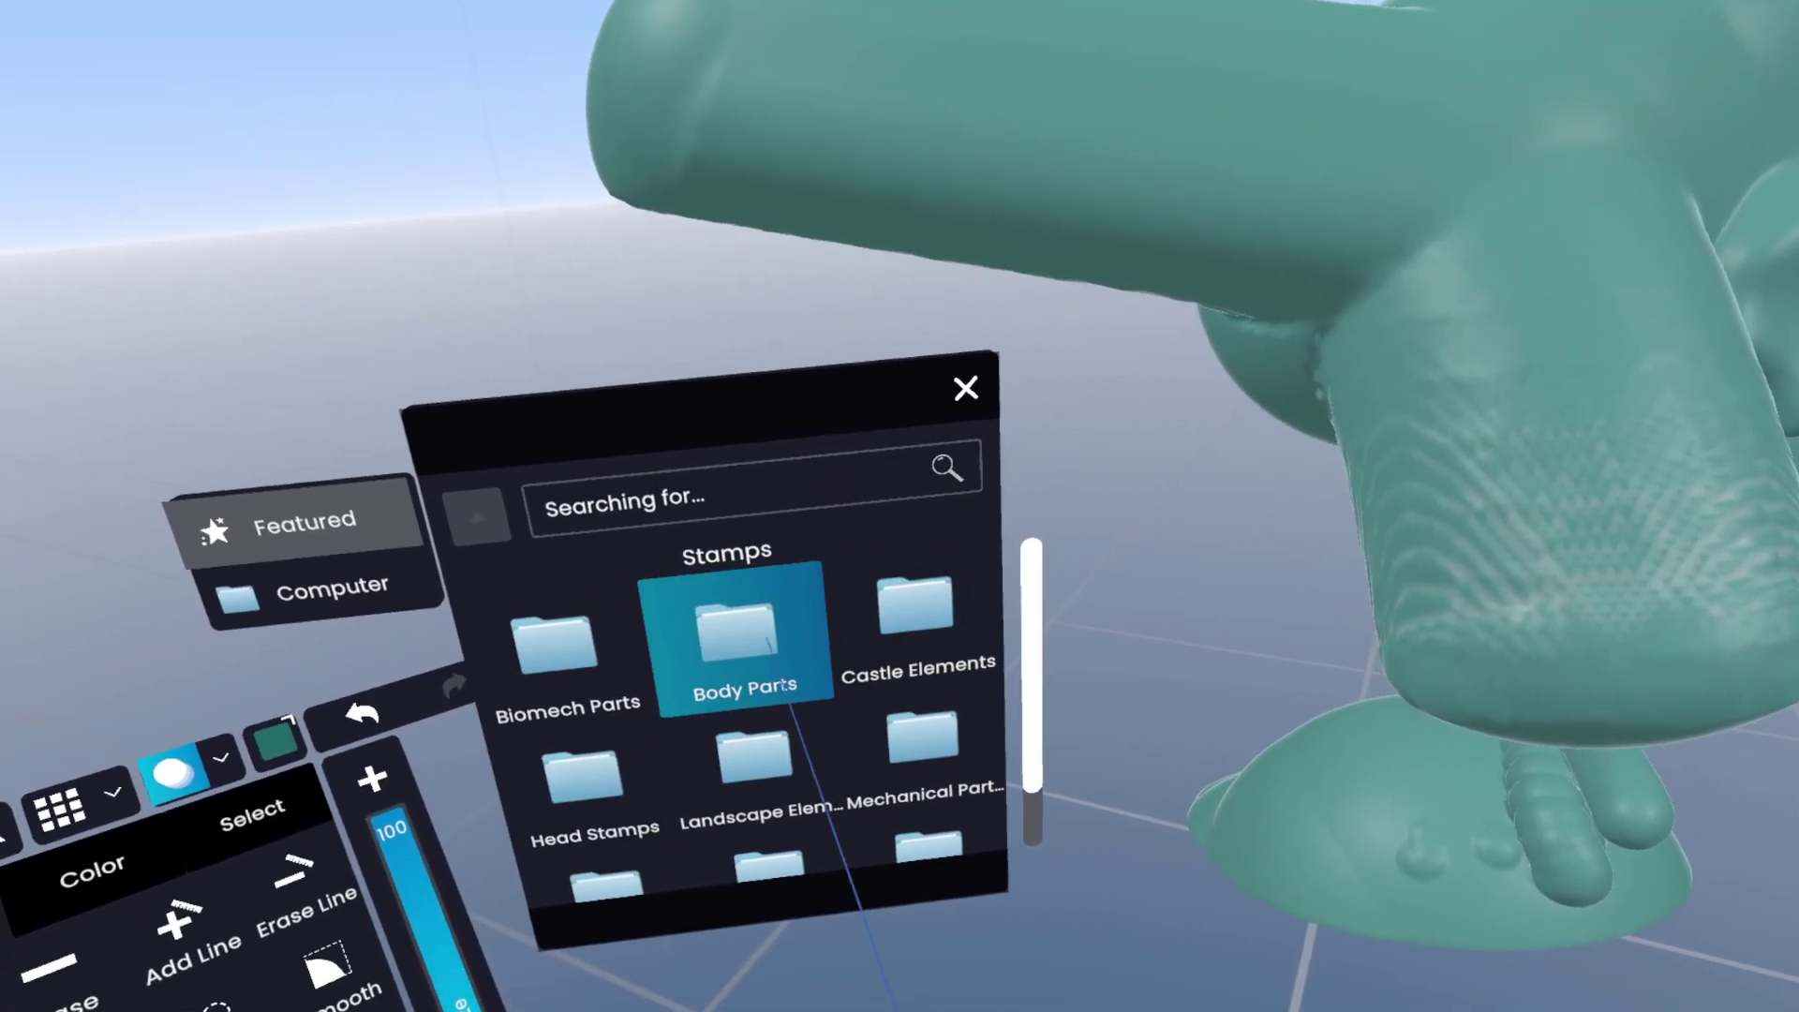
left_click(783, 687)
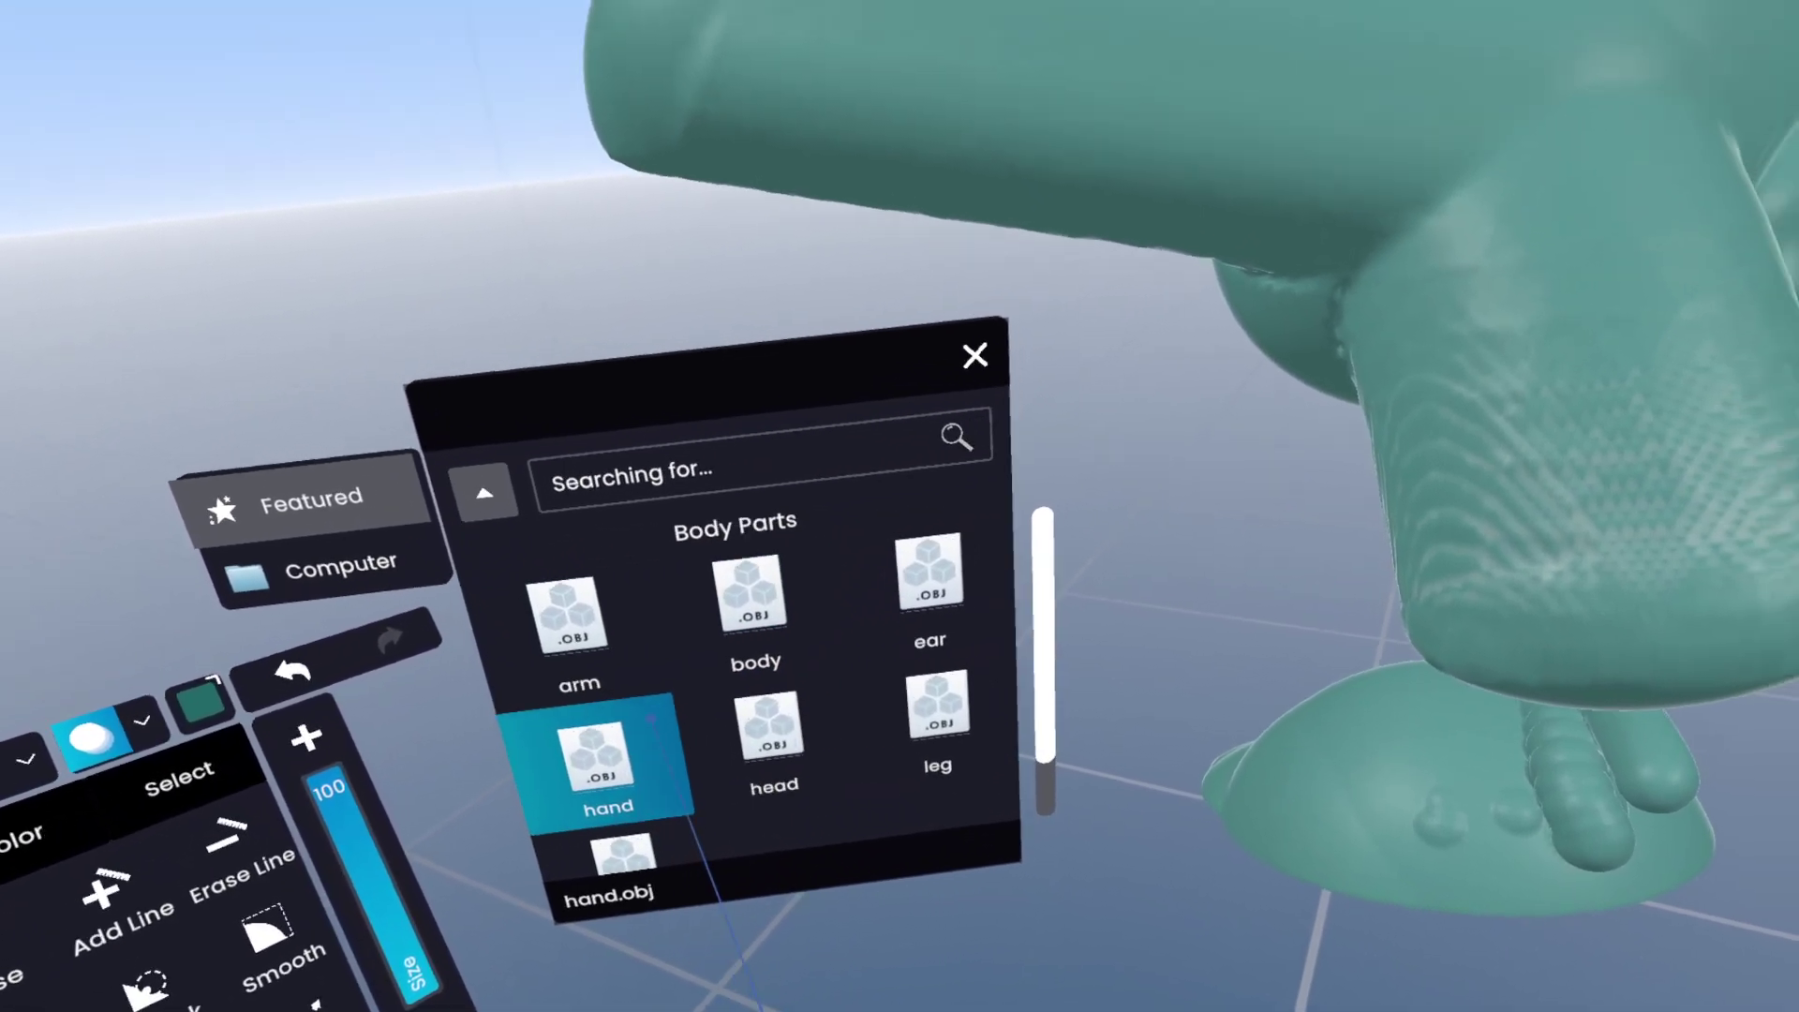
left_click(623, 731)
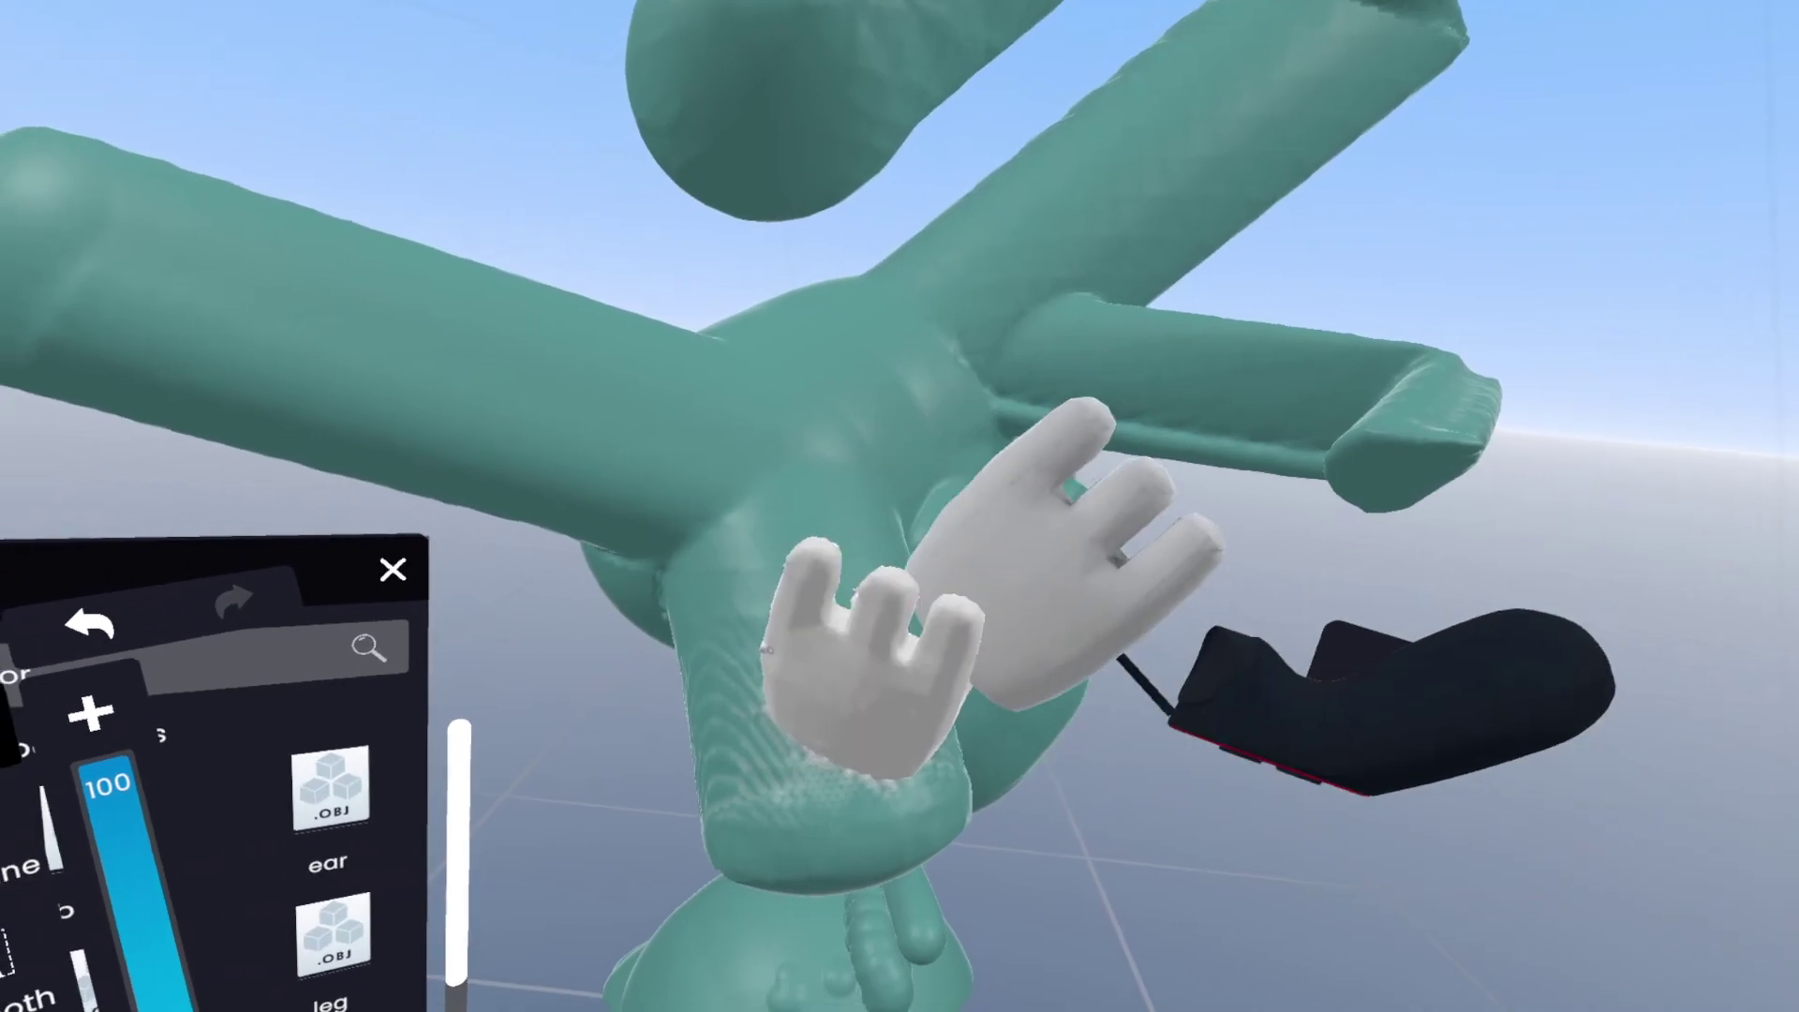
left_click(1068, 553)
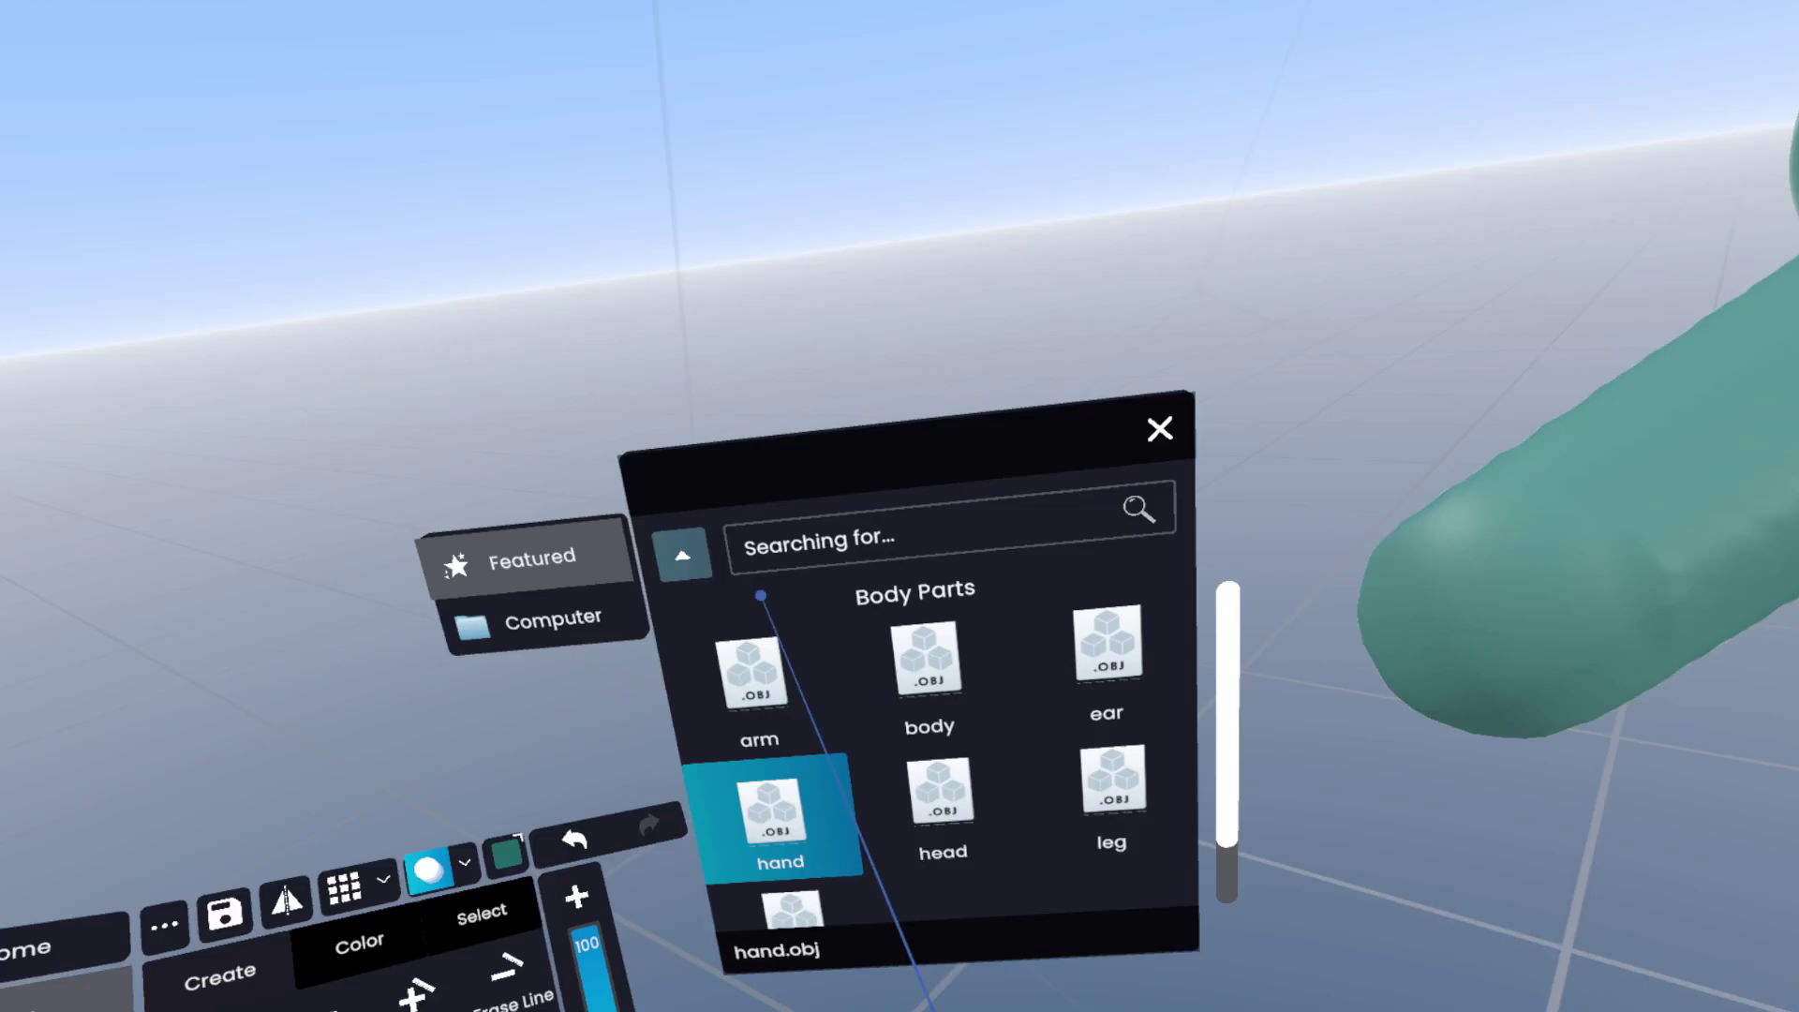
- Load the eye open stamp from the Head Stamps folder
left_click(674, 550)
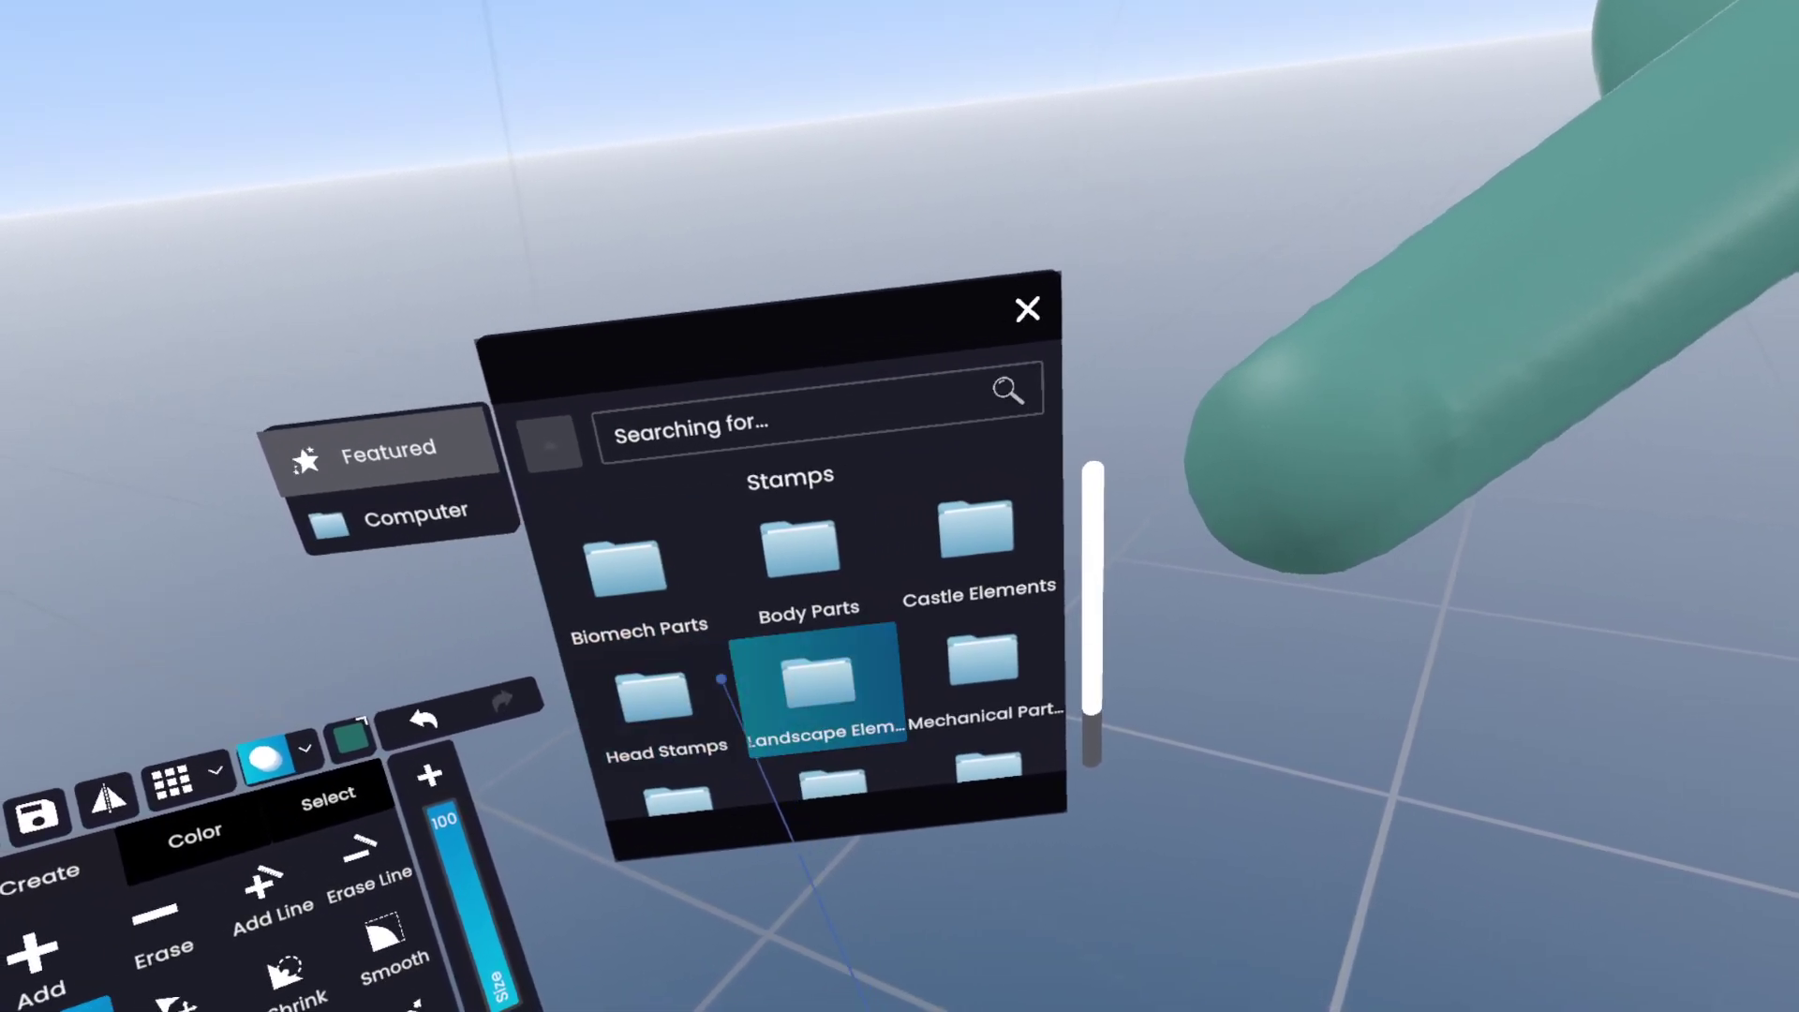
left_click(675, 693)
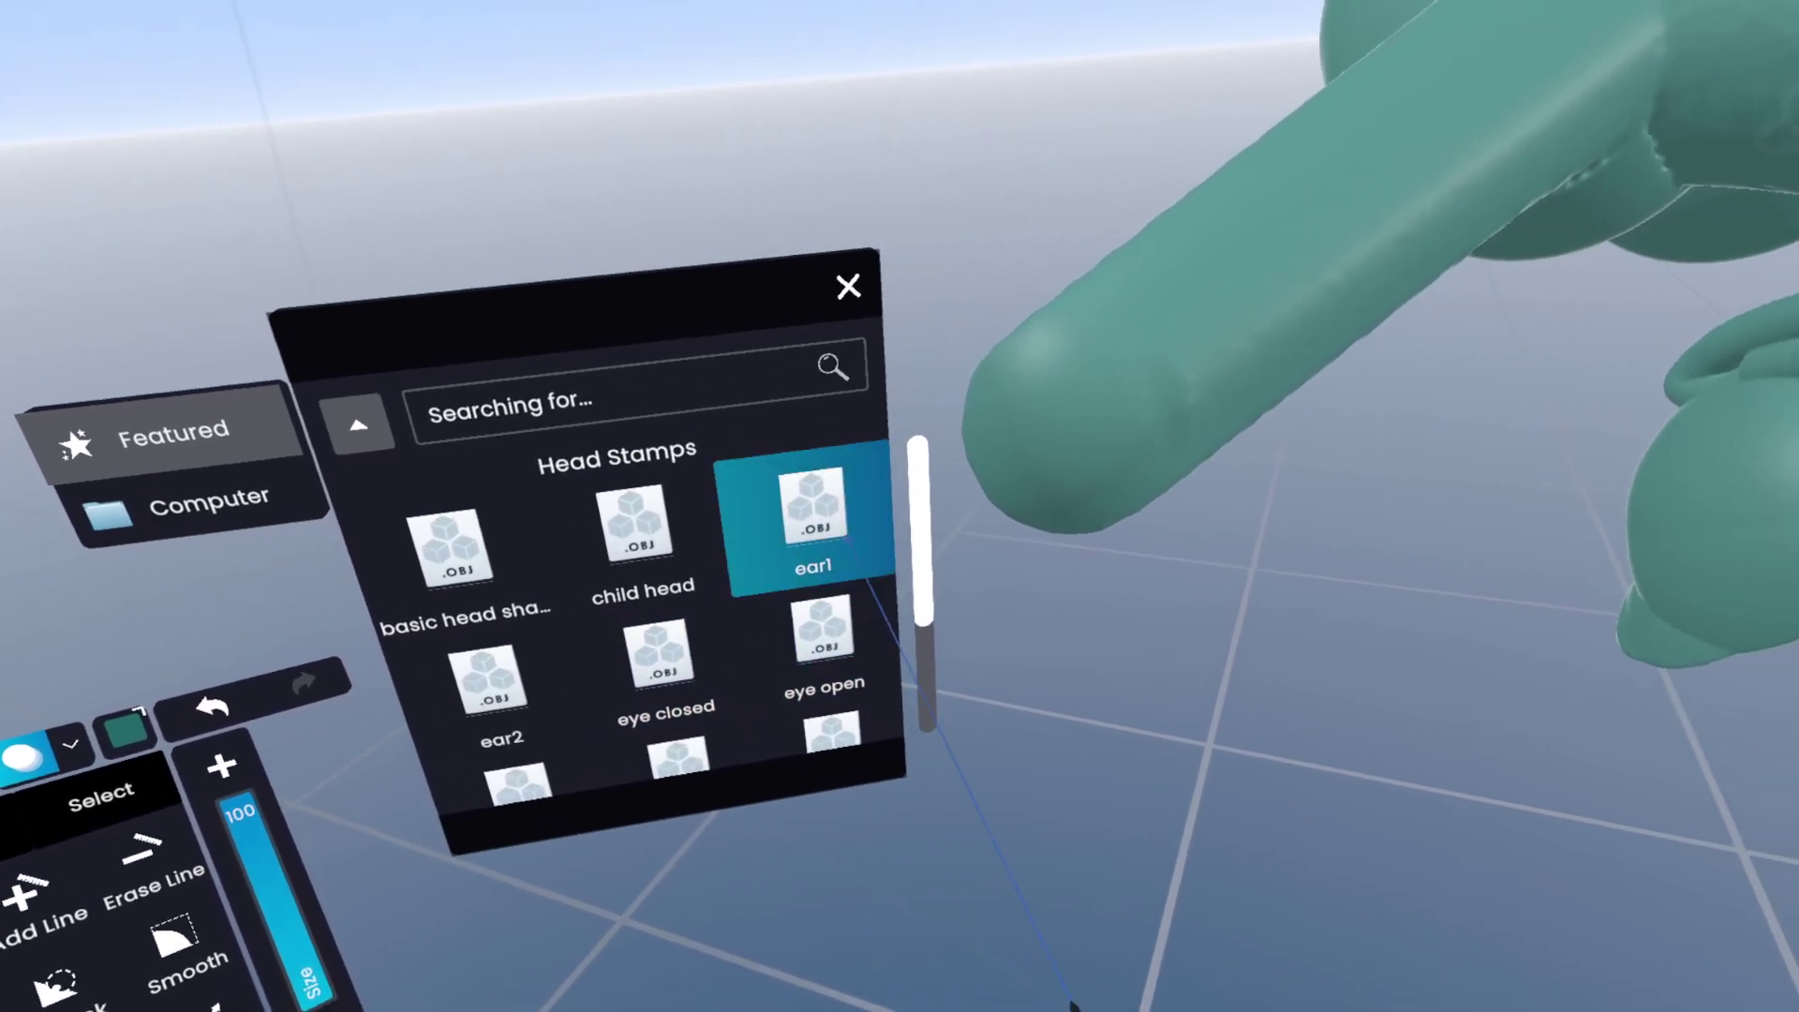
left_click(829, 637)
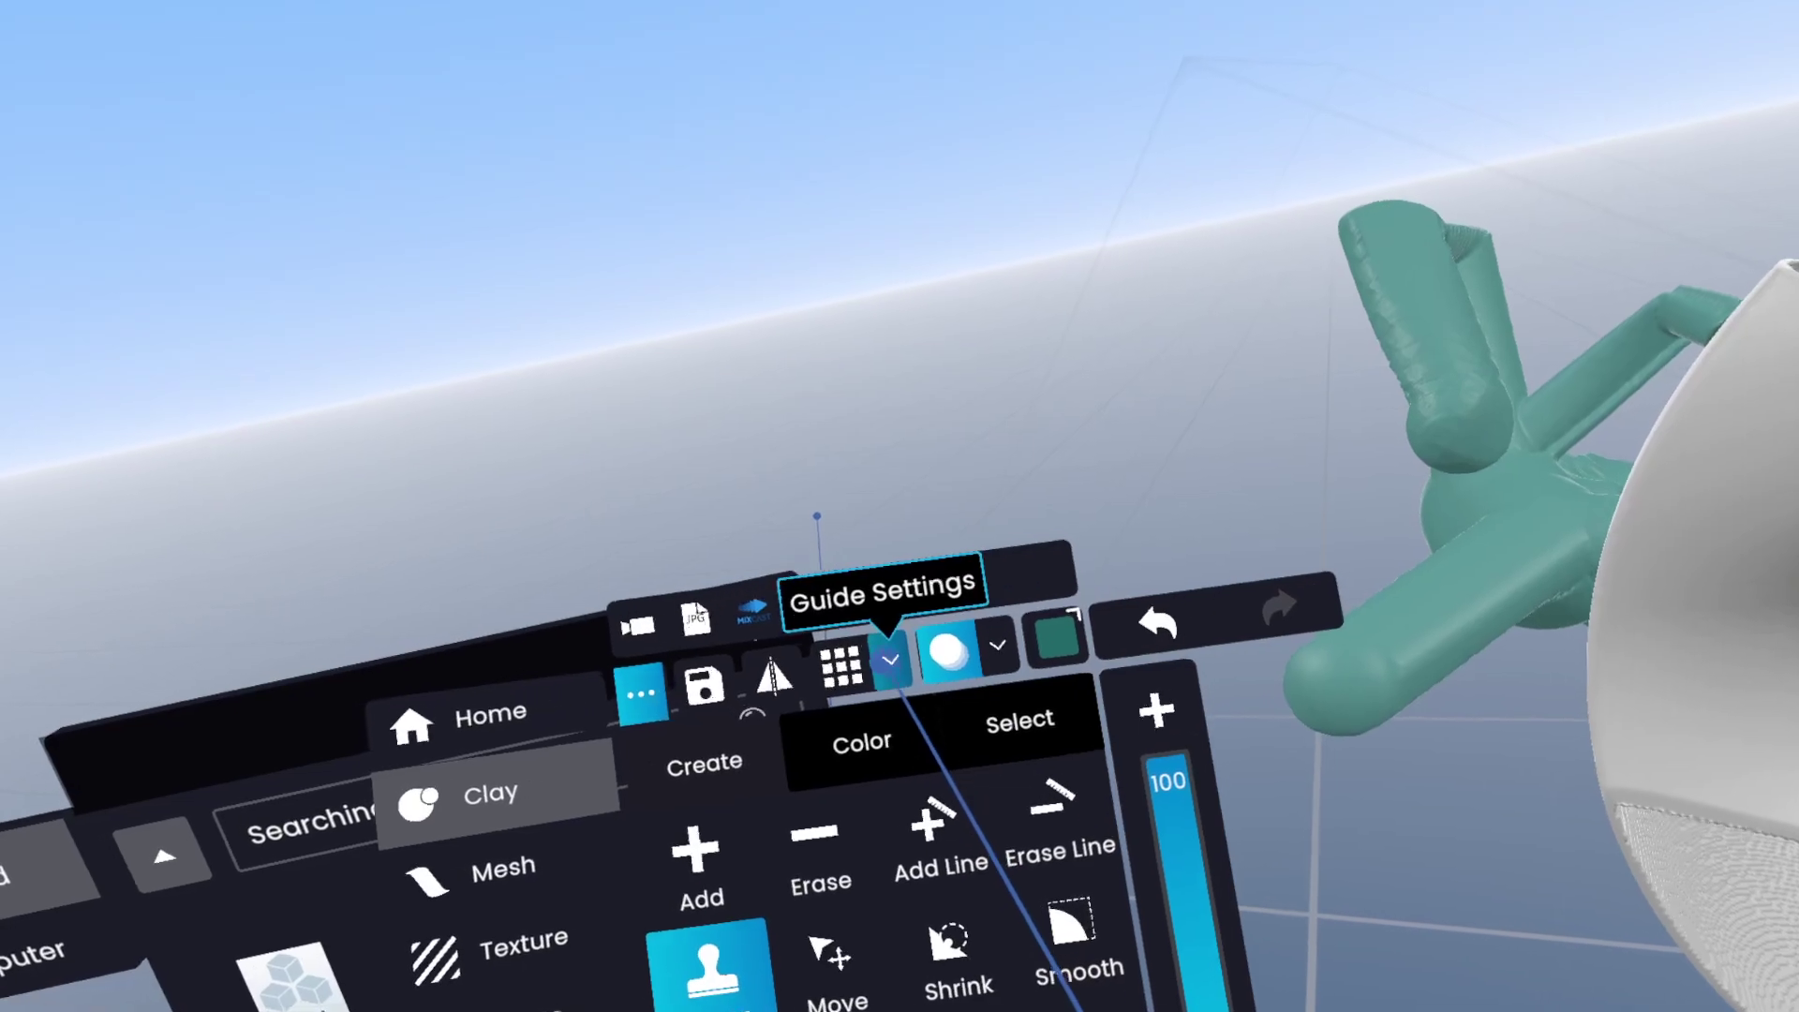
- Examine the guide settings for grid alignment, spacing, grab alignment and angle snapping
left_click(890, 658)
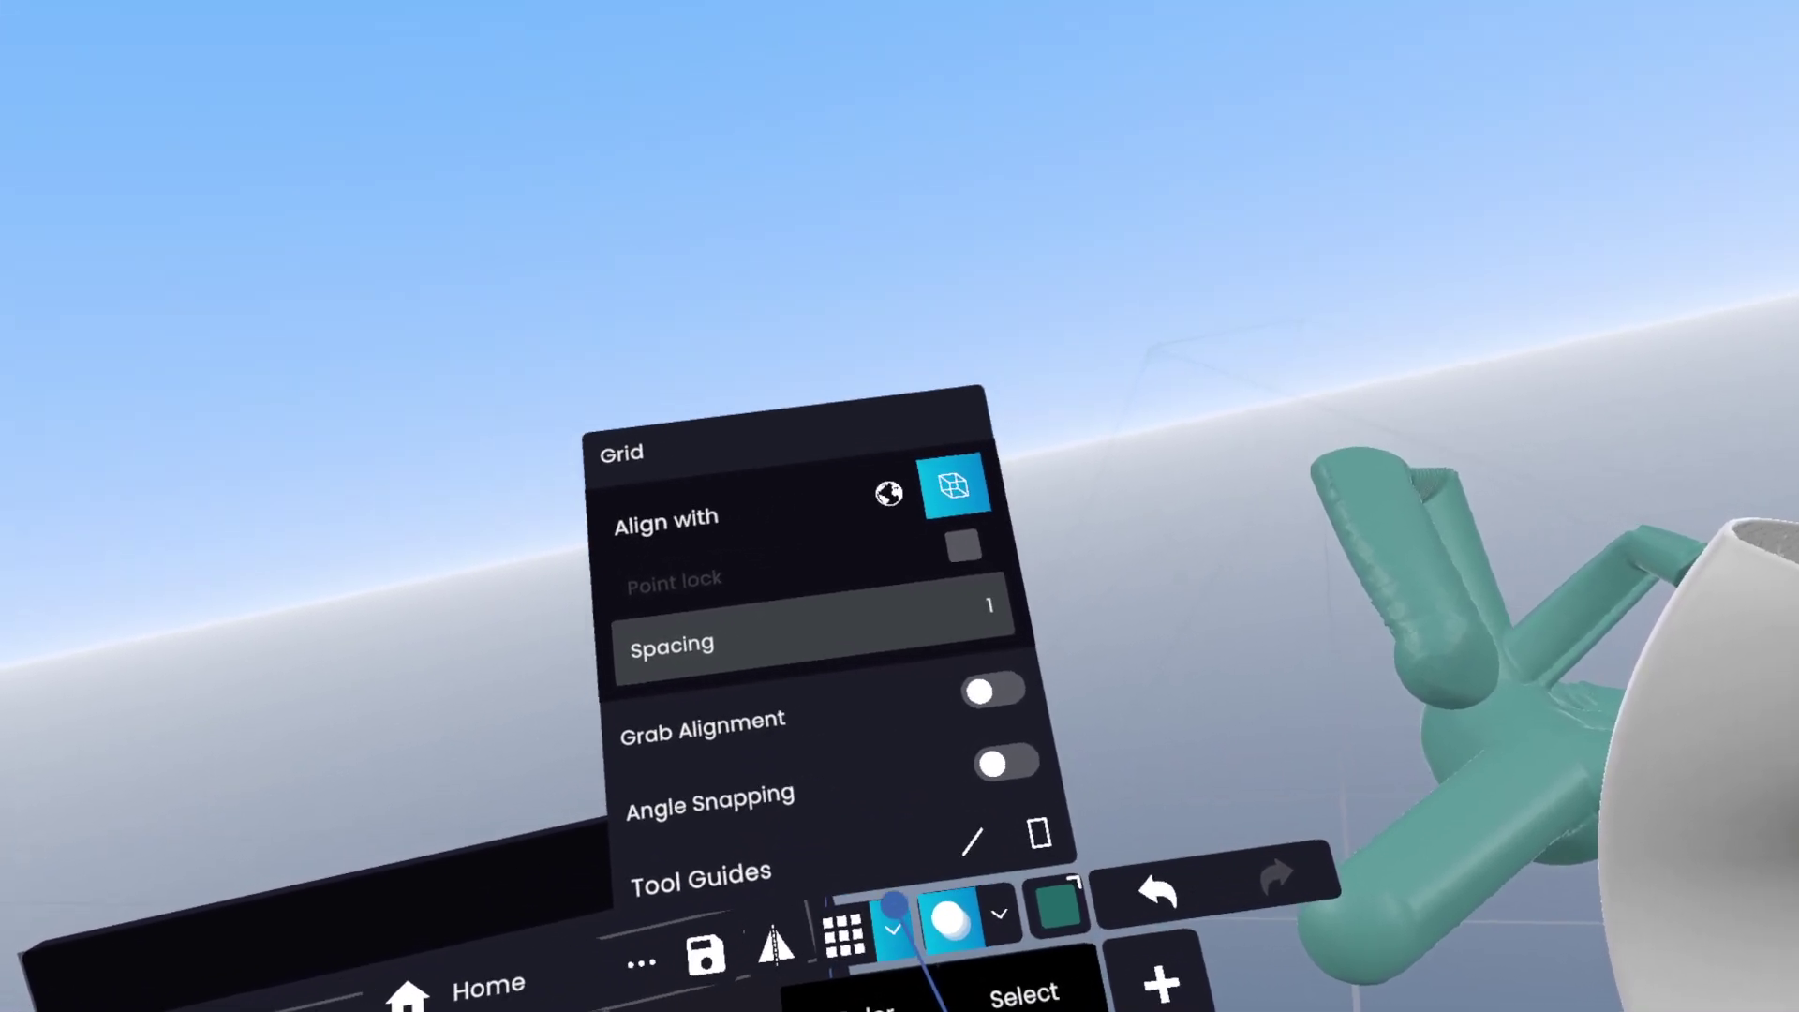
left_click(891, 918)
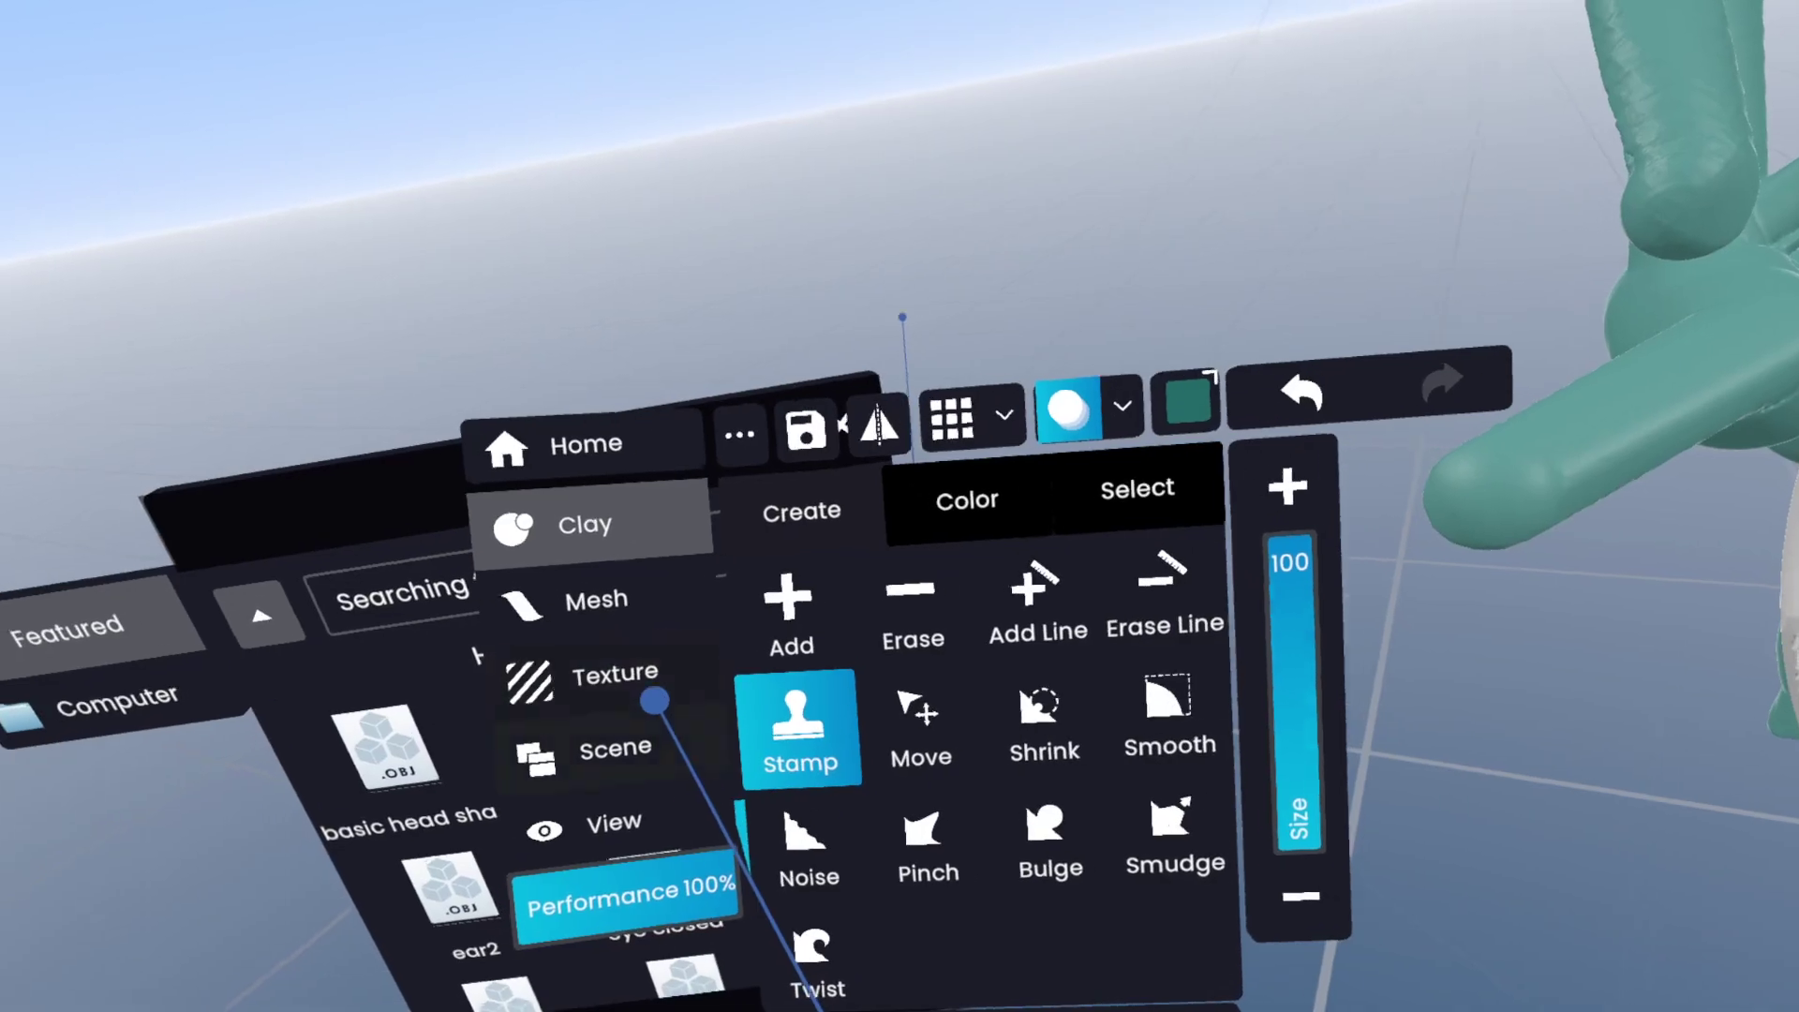
- Auto-prepare the clay model for texture painting and paint the bark material along its limbs with the size 67 brush
left_click(655, 701)
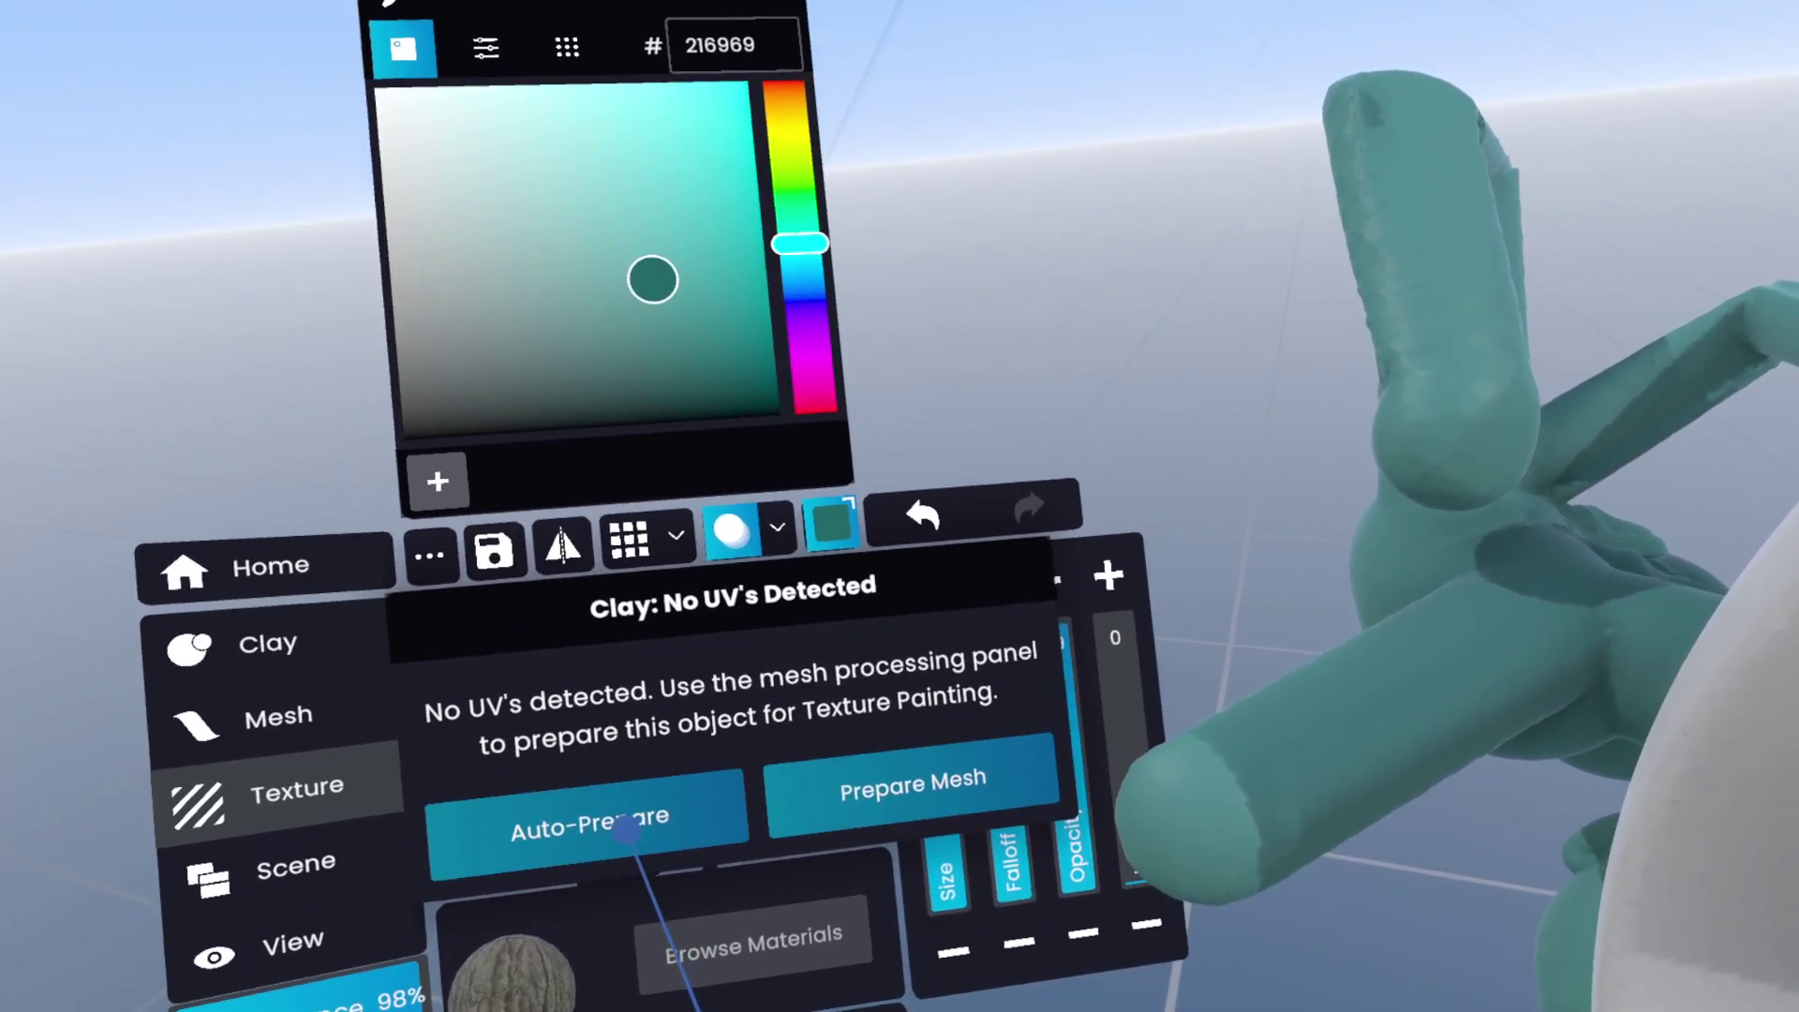
left_click(626, 829)
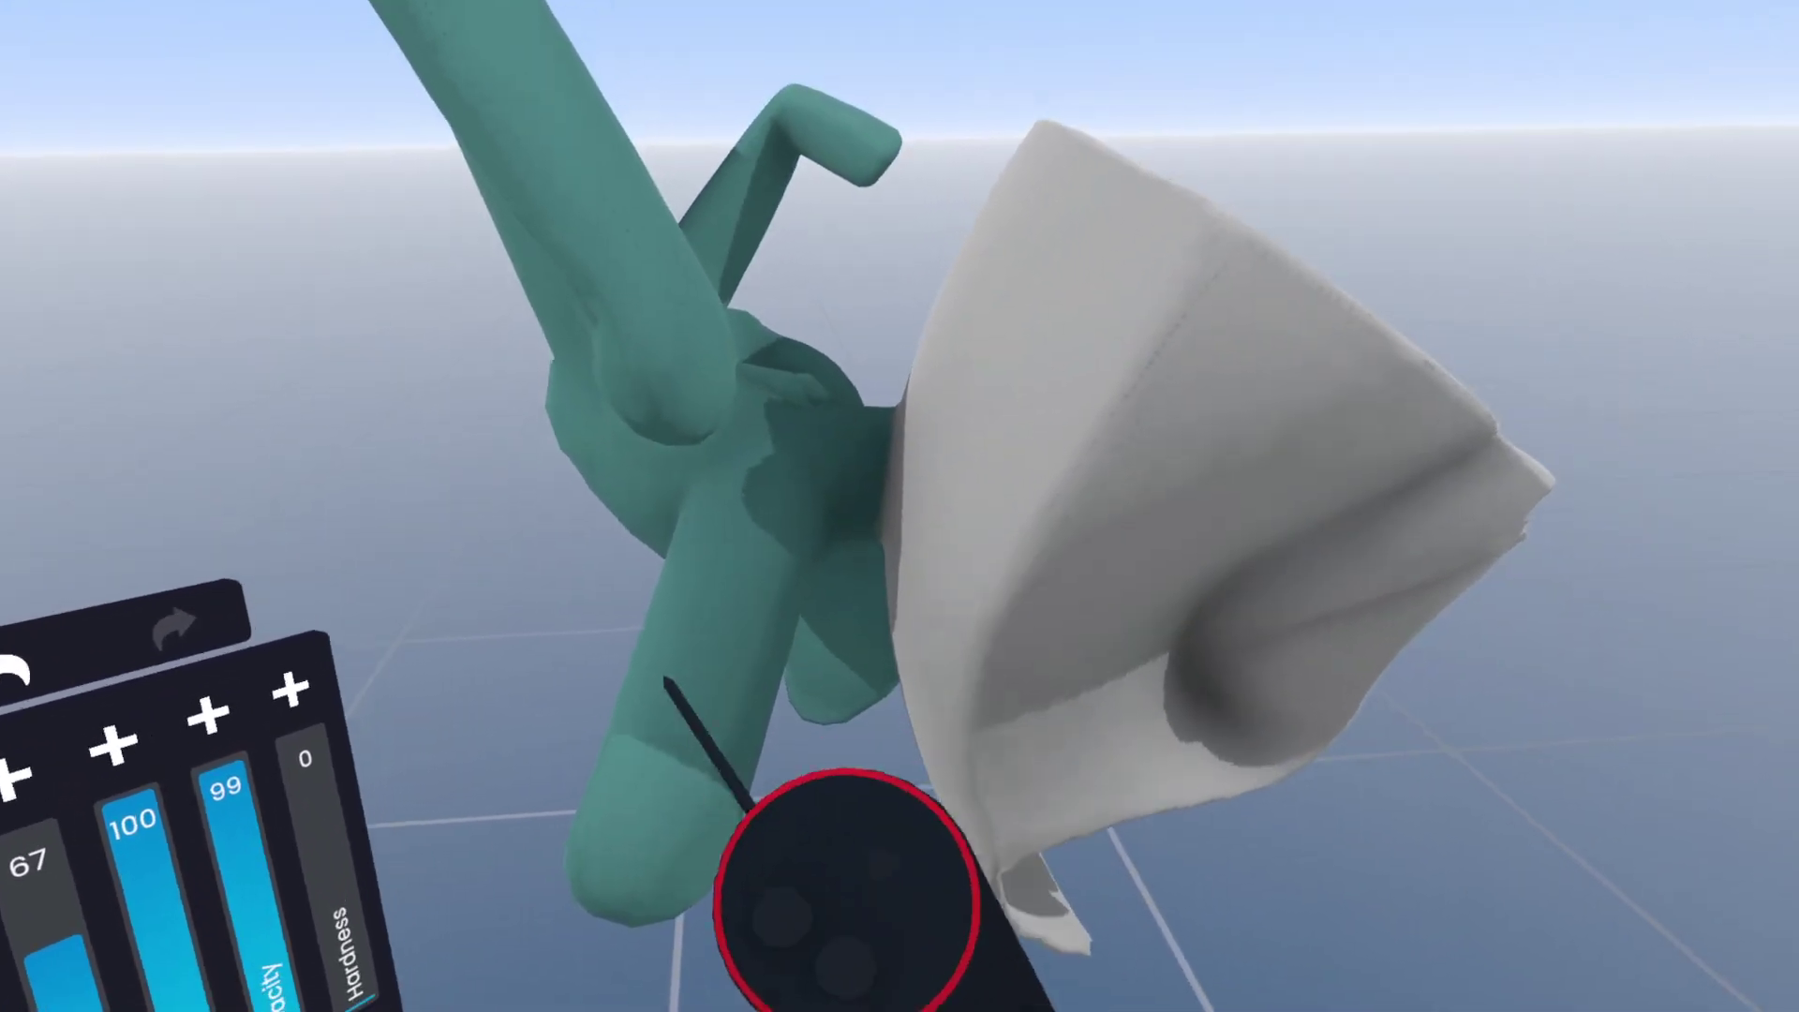
mouse_move(673, 682)
left_mouse_down()
mouse_move(652, 757)
mouse_move(746, 603)
mouse_move(722, 697)
left_mouse_up()
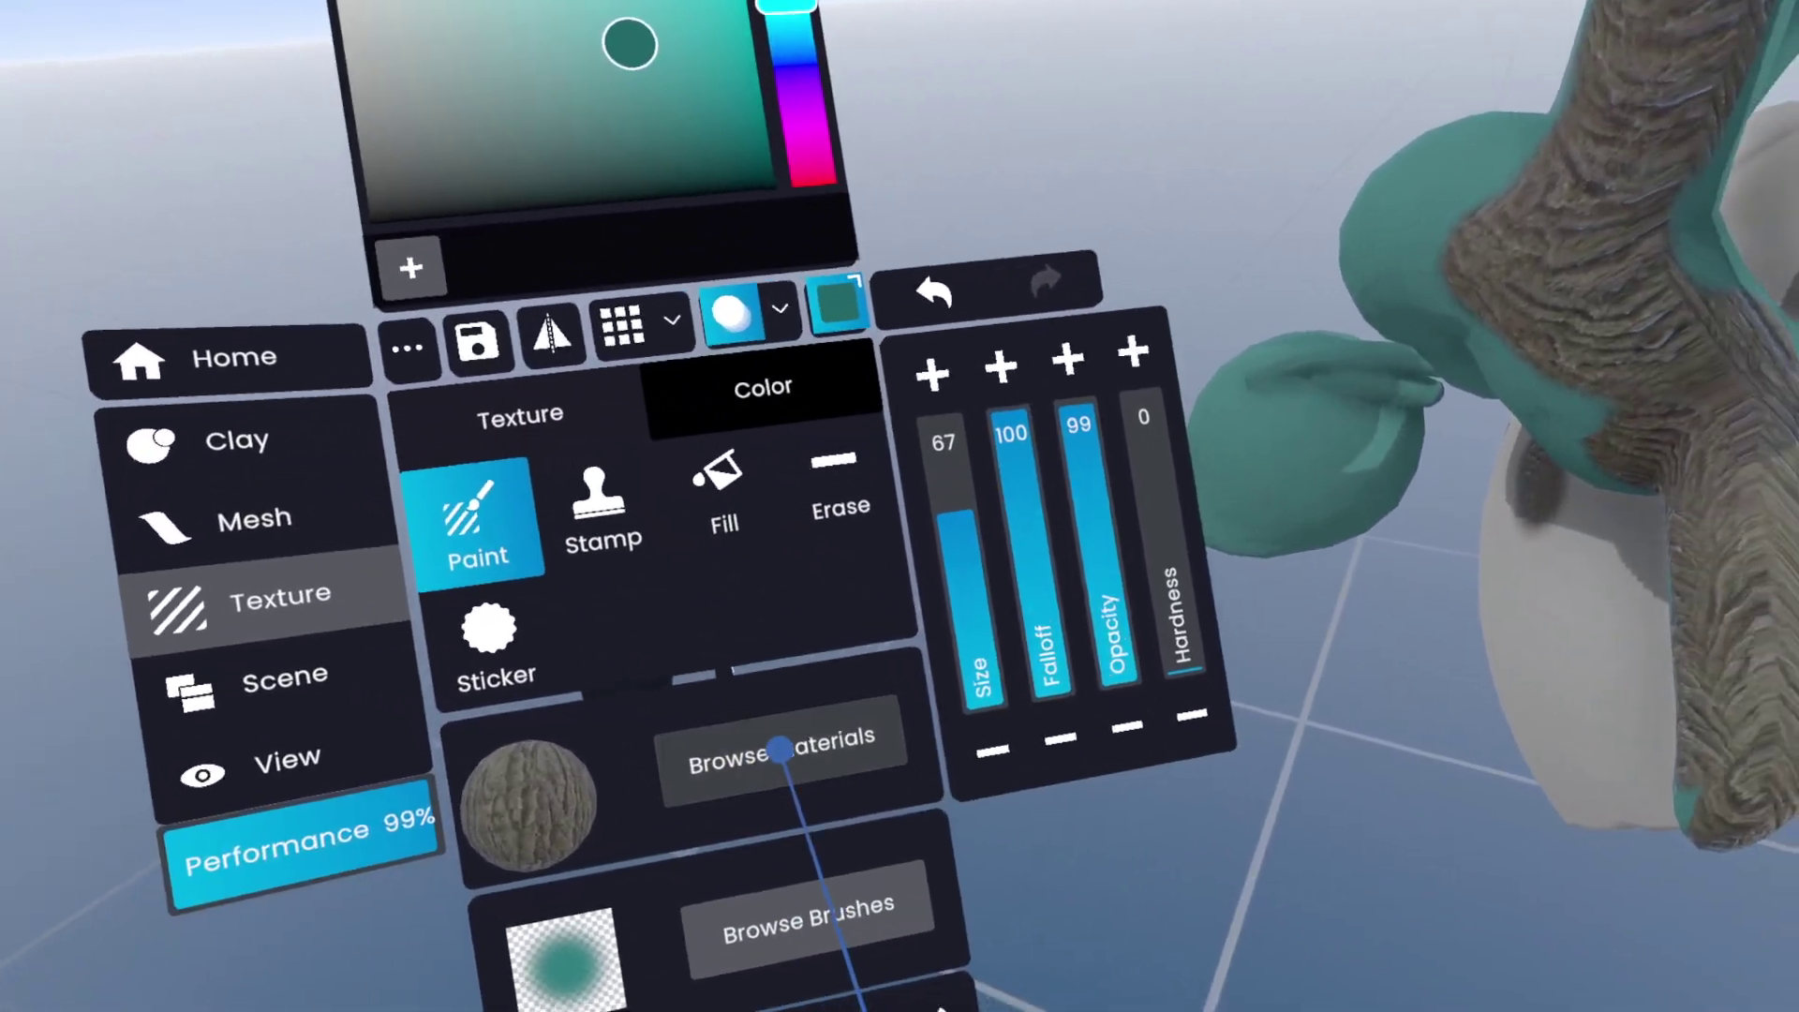
- Switch the paint material to the brick wall texture and paint it over the rounded body of the model
left_click(779, 749)
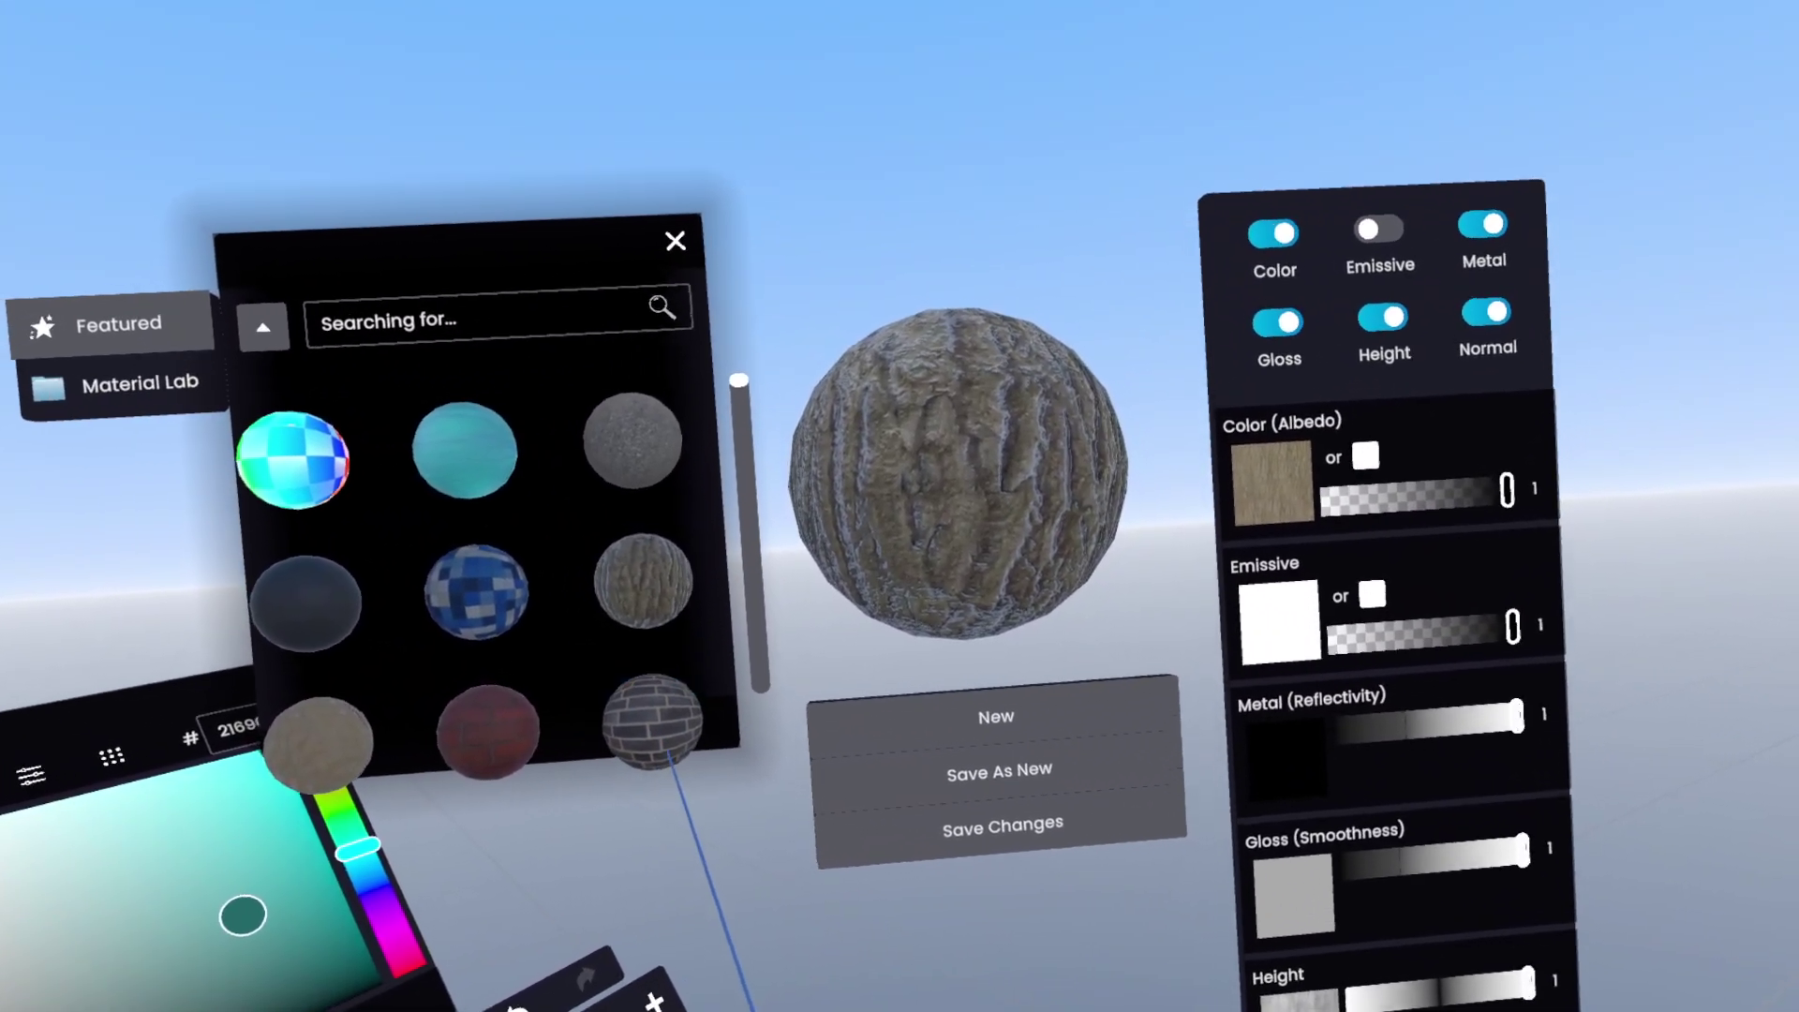
left_click(647, 726)
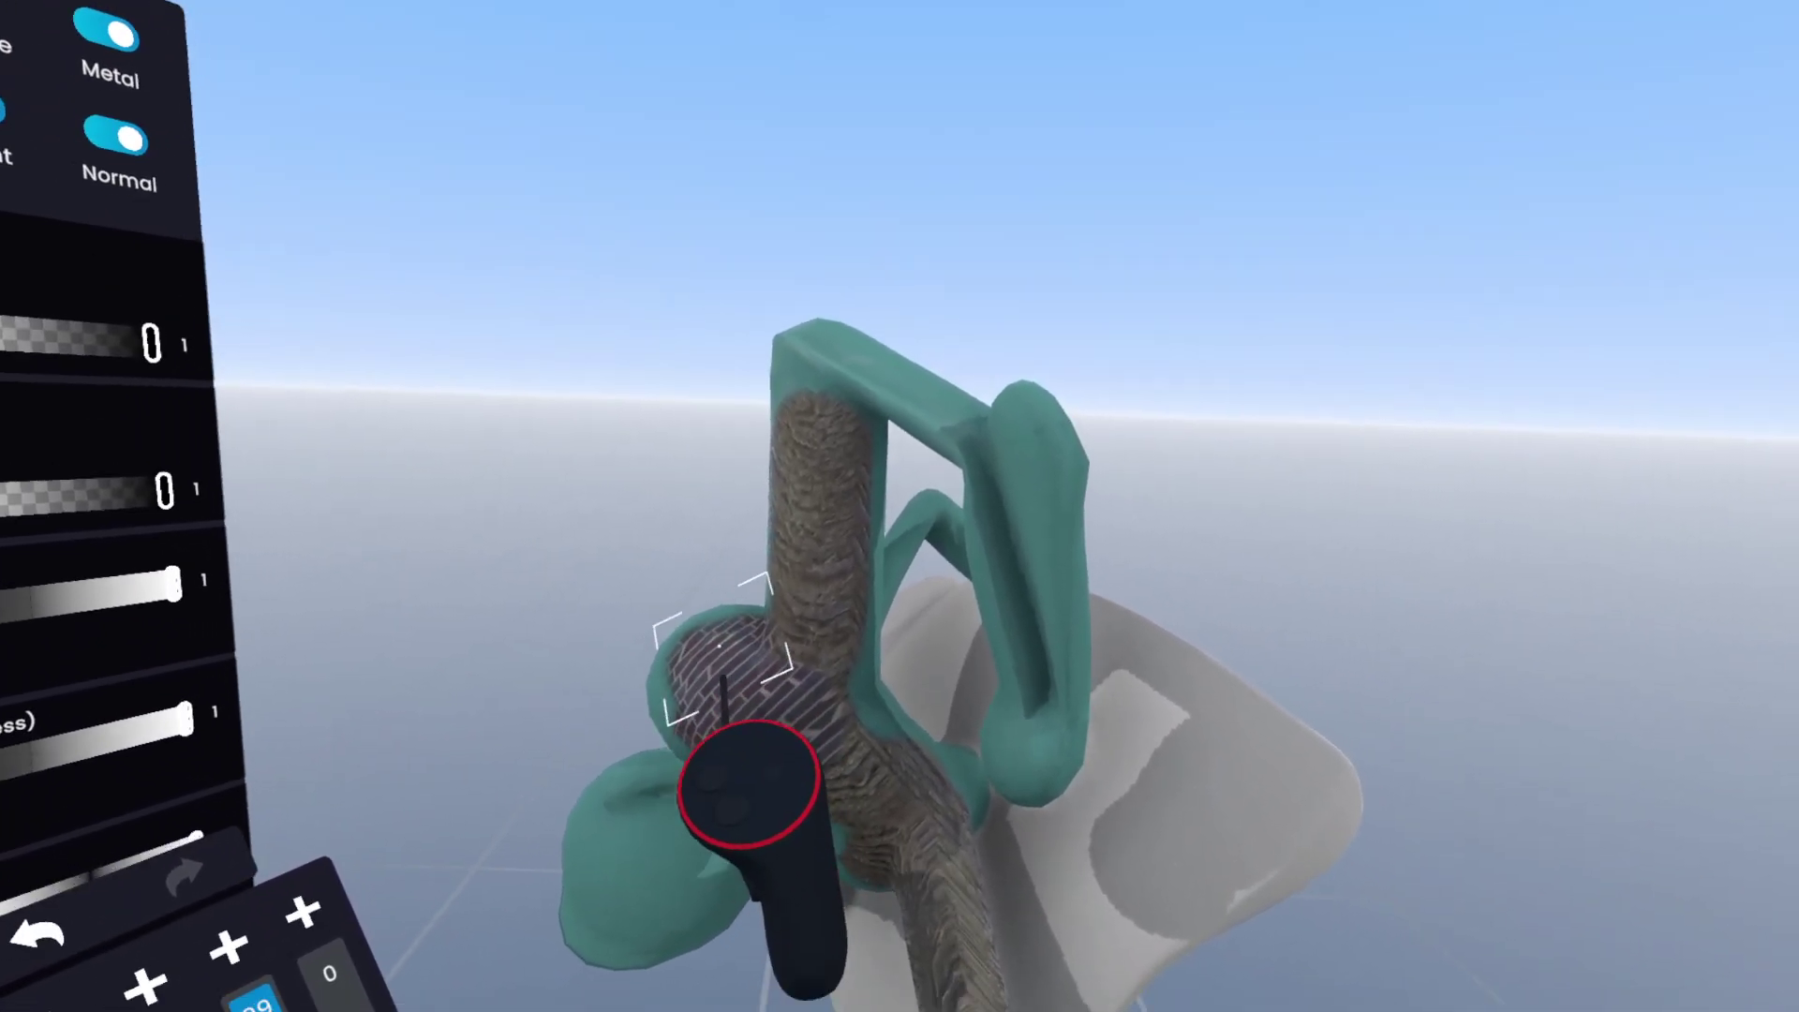
left_click_drag(719, 645, 685, 721)
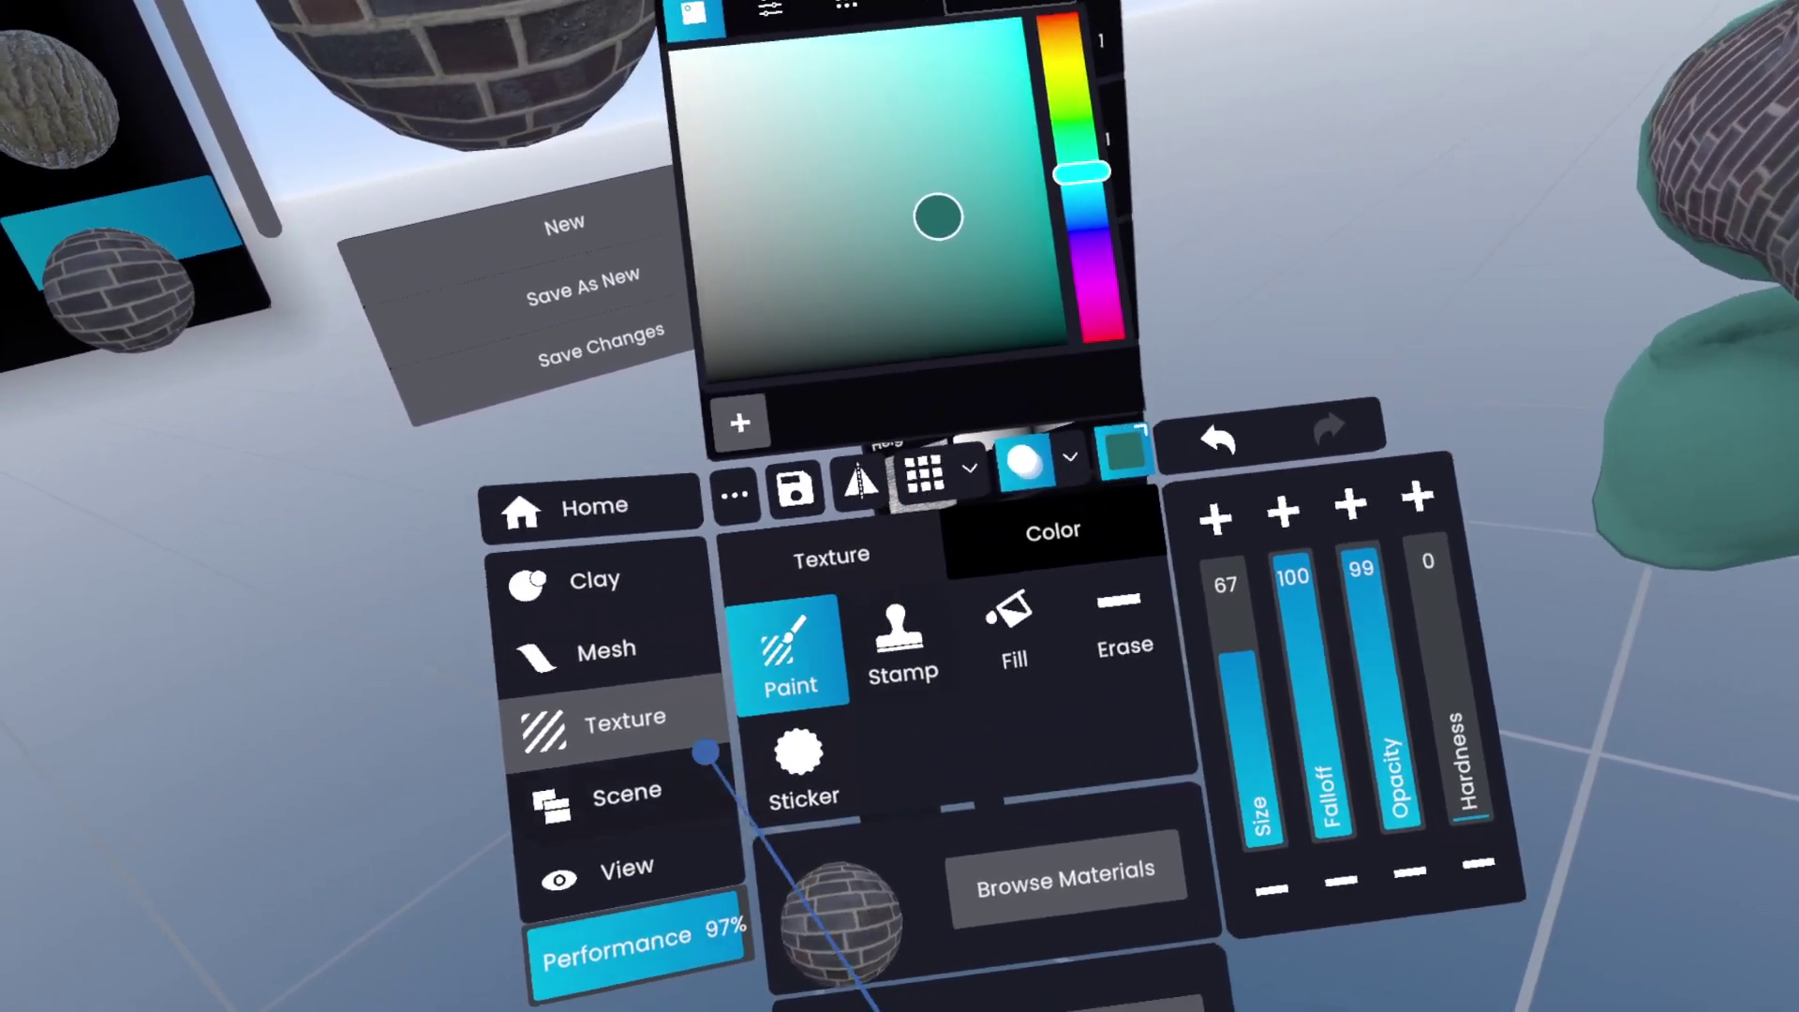
- Examine the view settings for ambient color, ambient occlusion, shadows and bloom
left_click(600, 801)
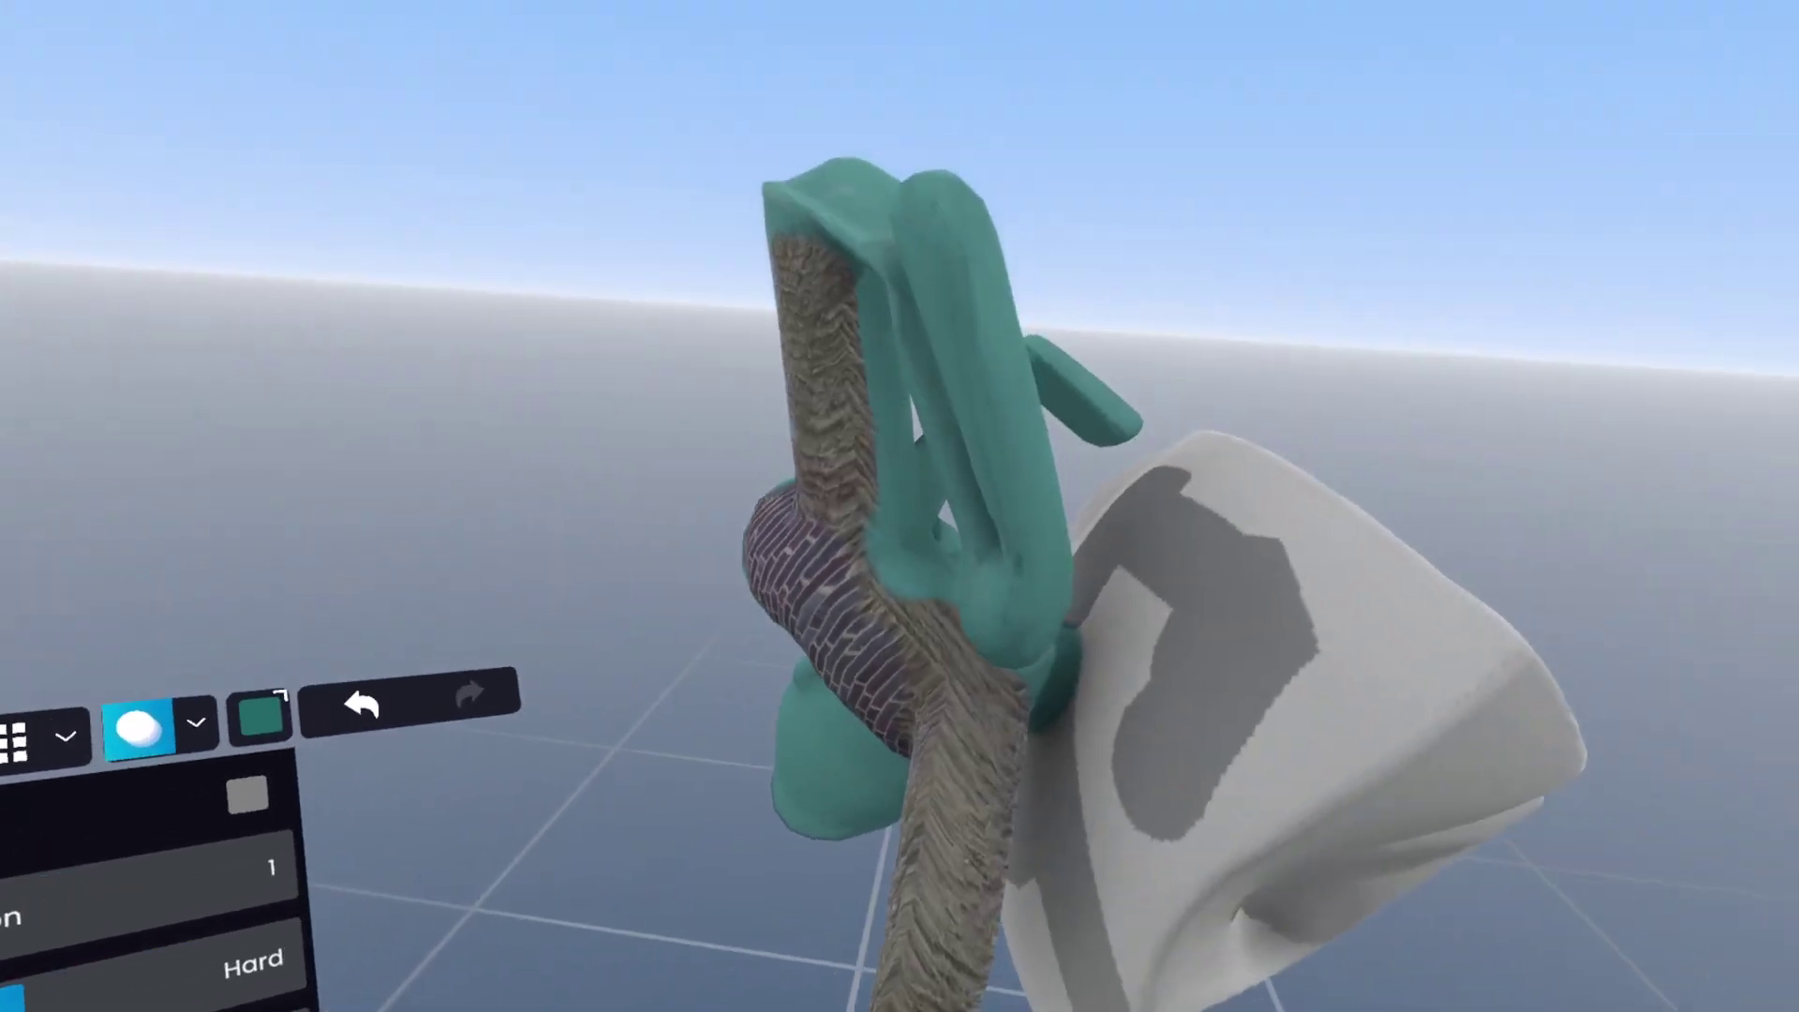
left_click_drag(609, 822, 583, 886)
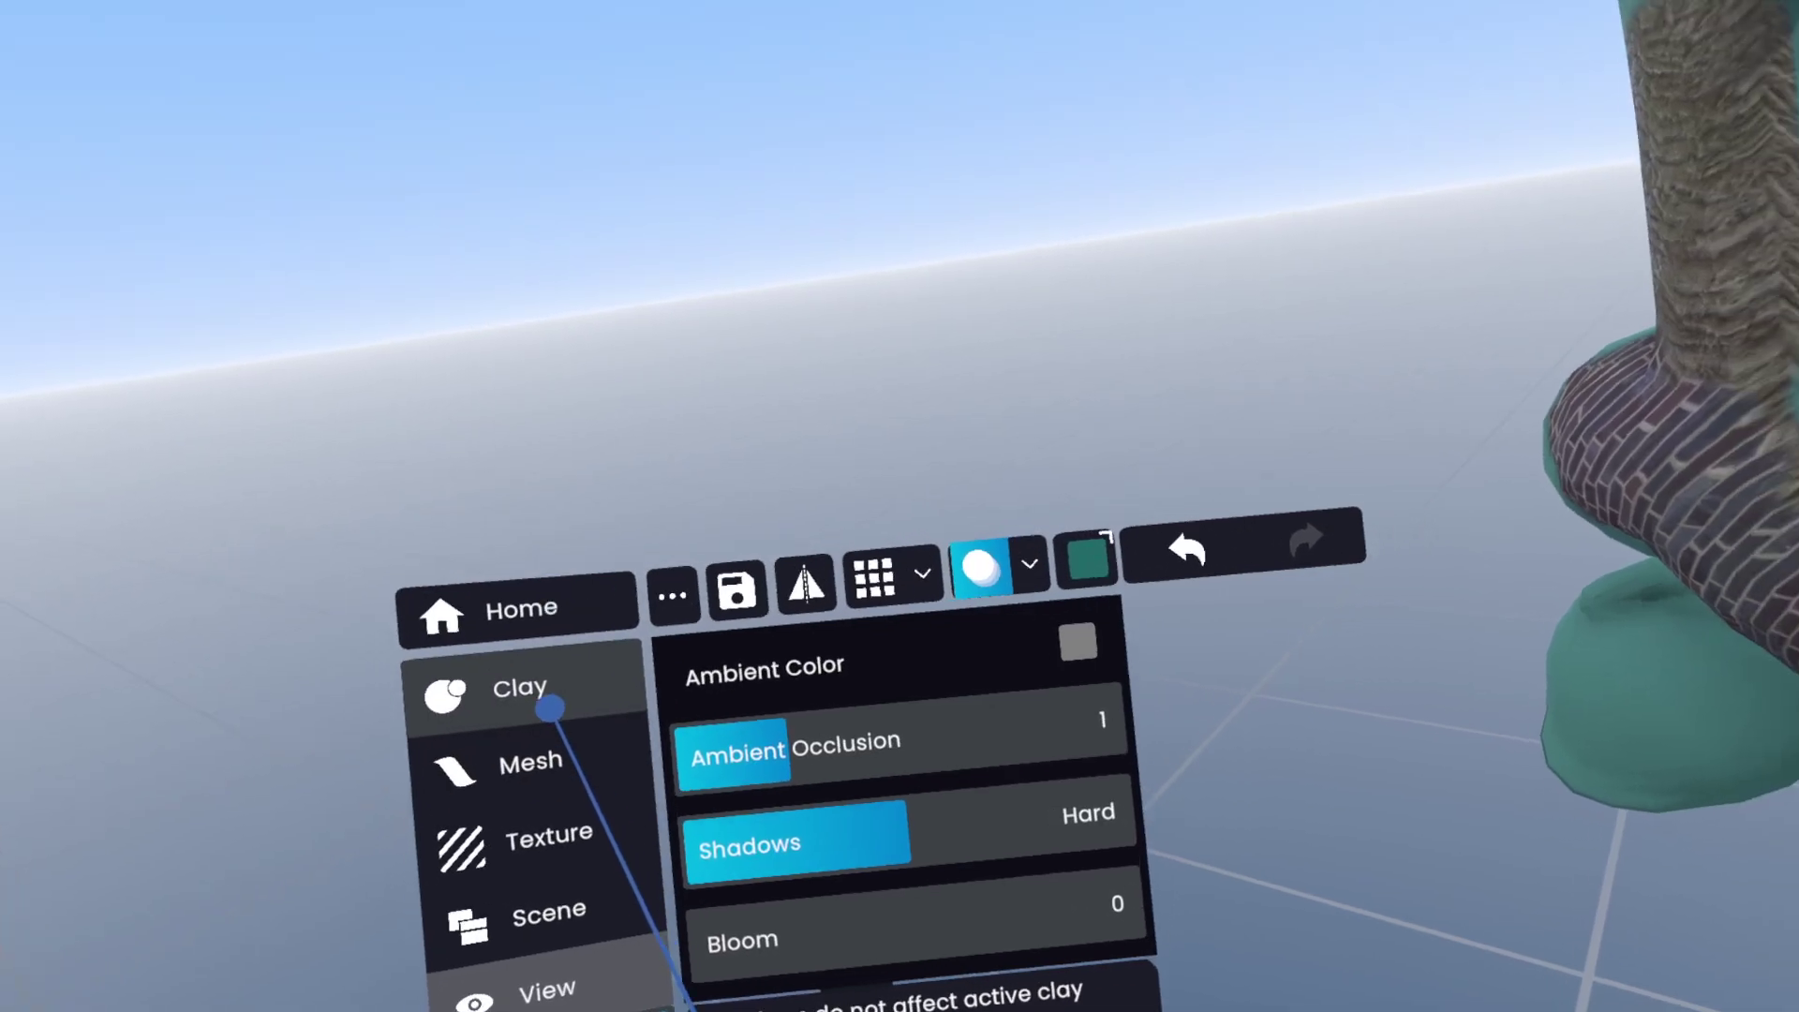
- Choose the Blur tool from the clay color tools and reduce its size to 20
left_click(592, 714)
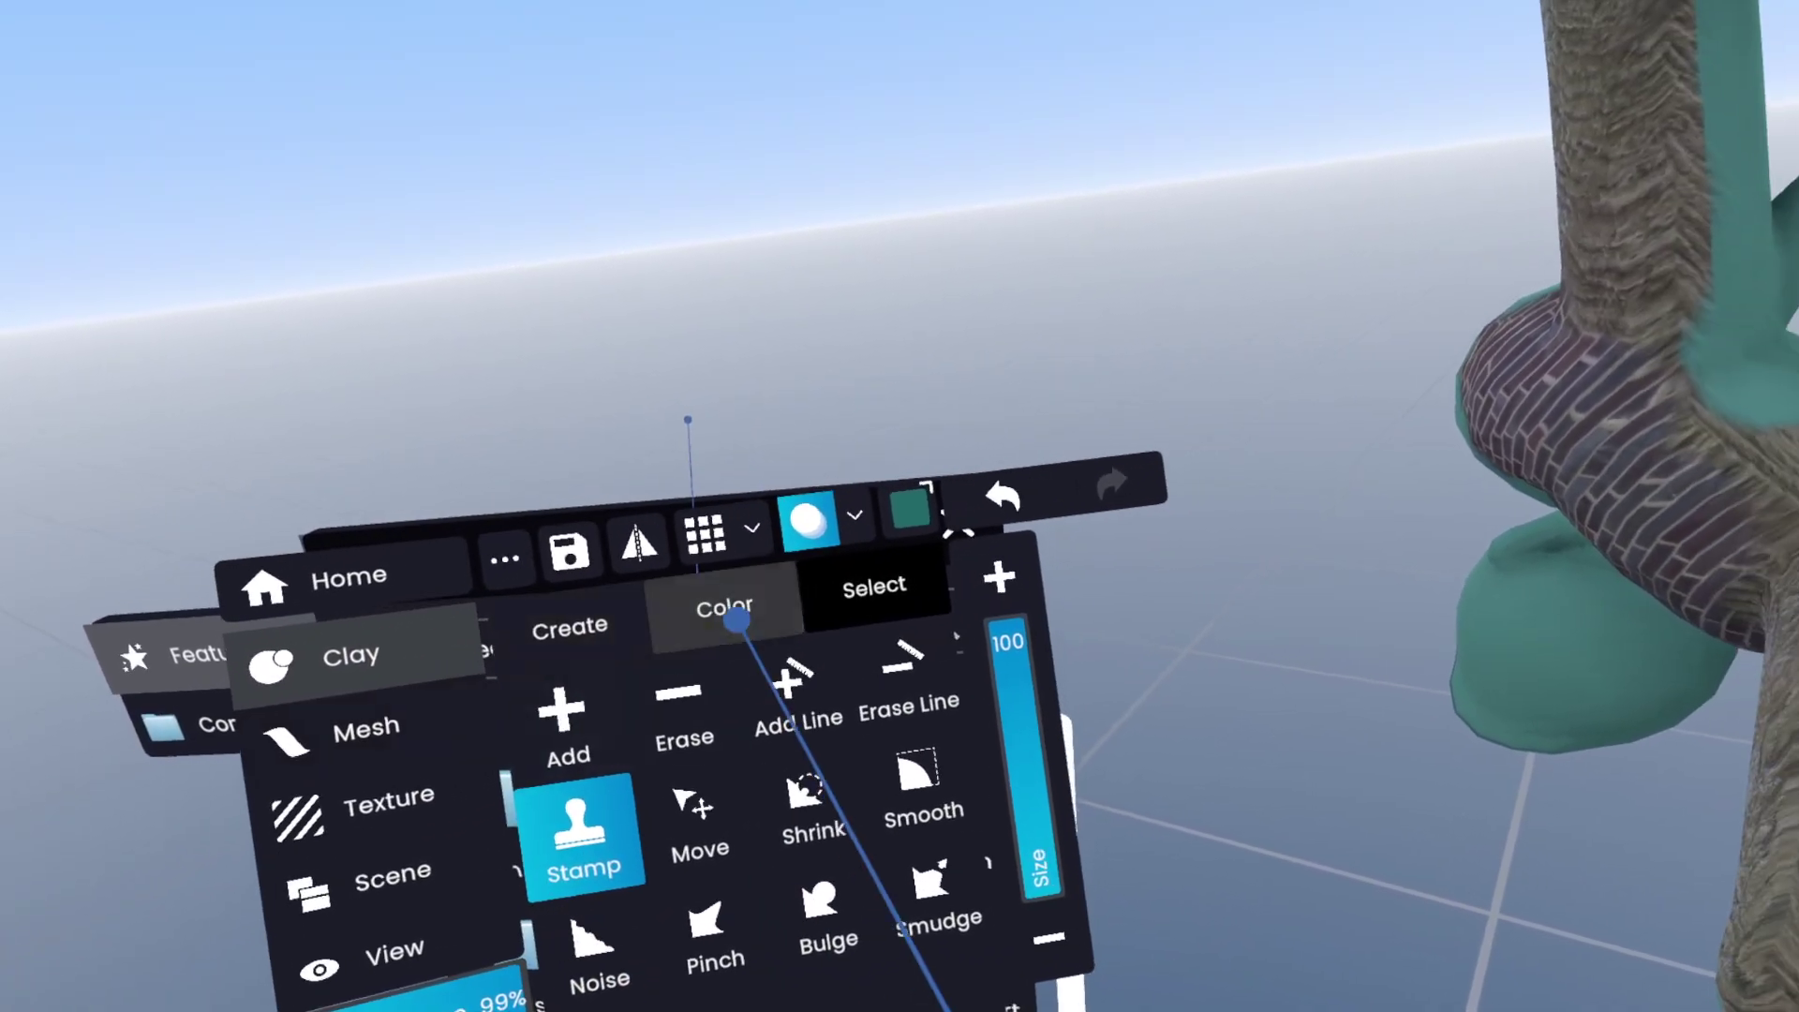
left_click(738, 620)
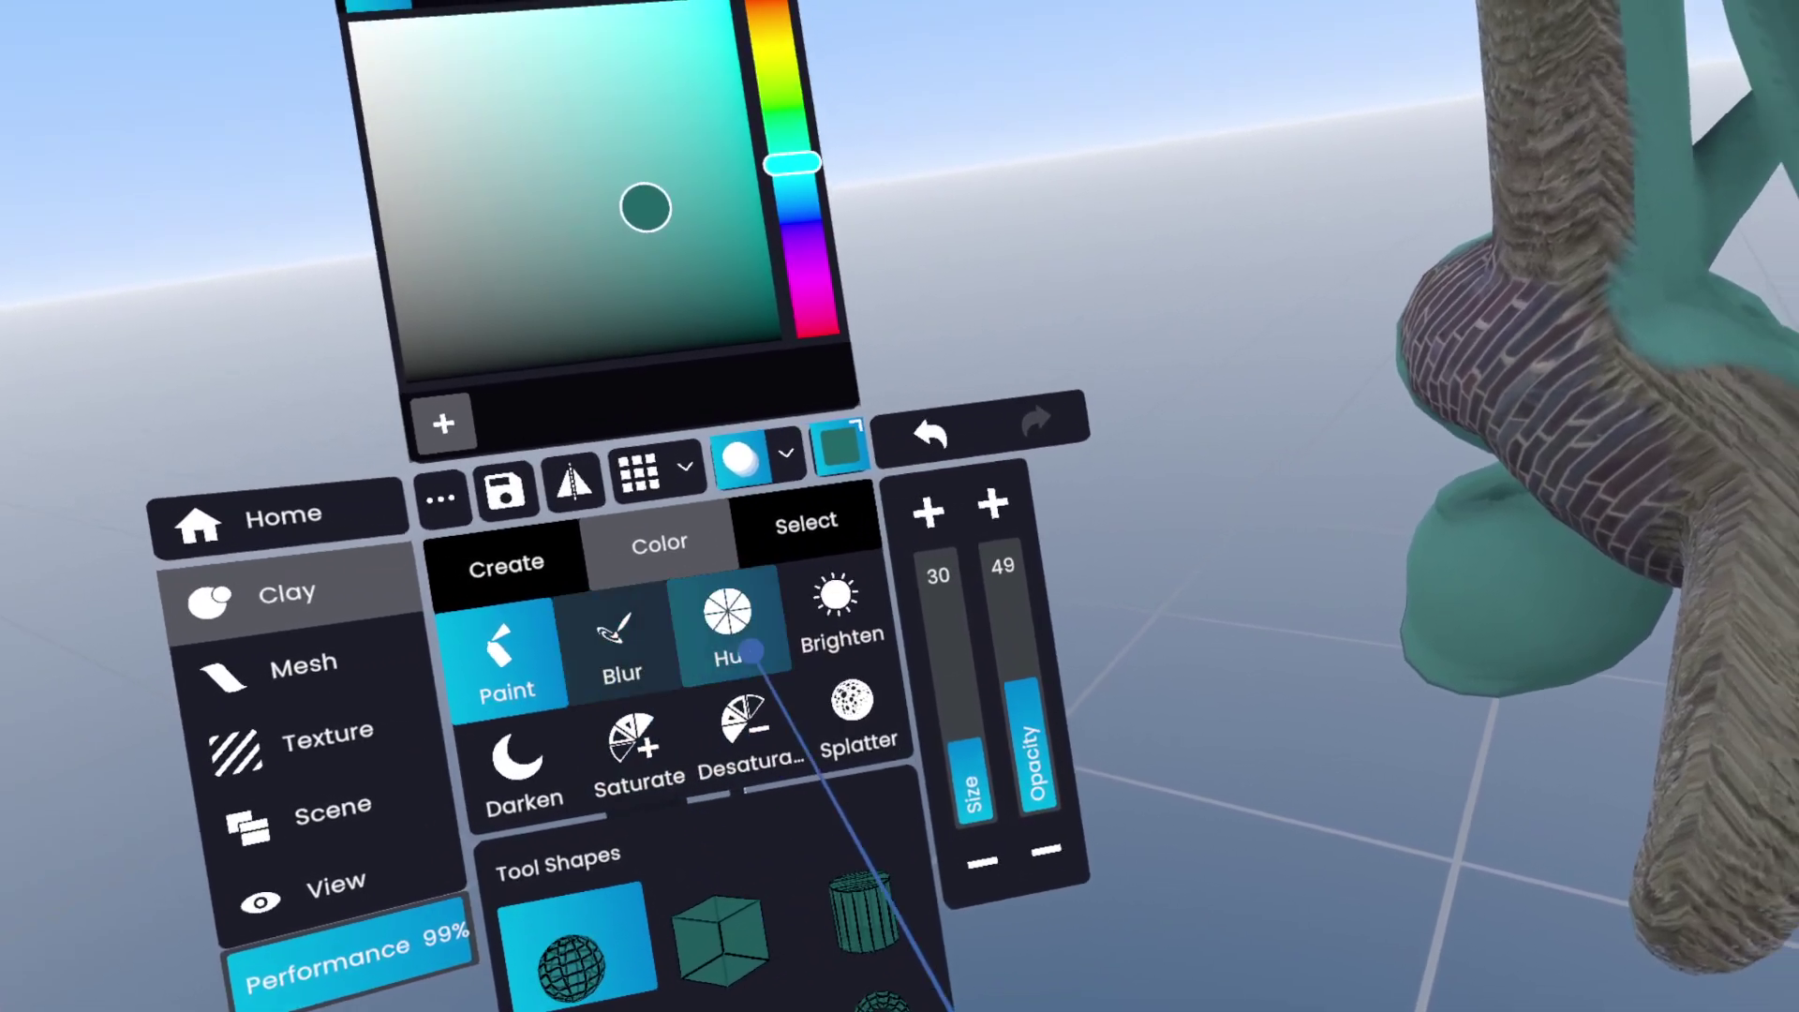
left_click(661, 671)
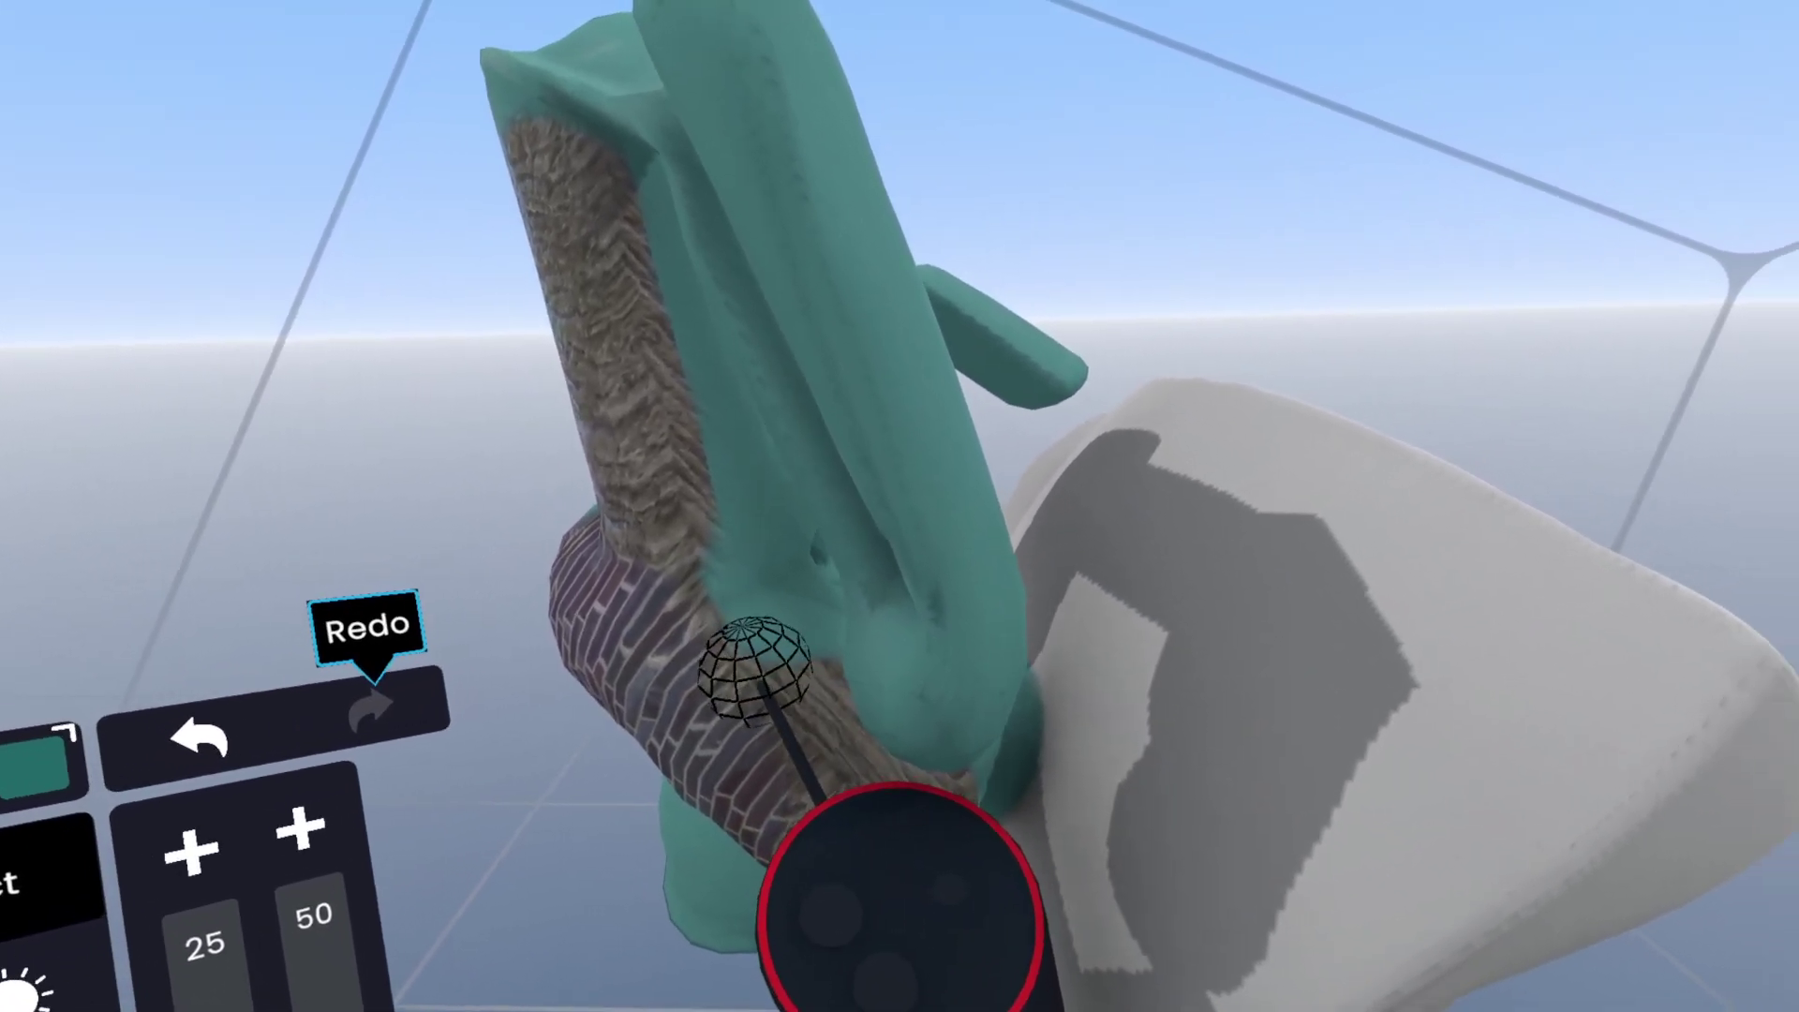
left_click(951, 193)
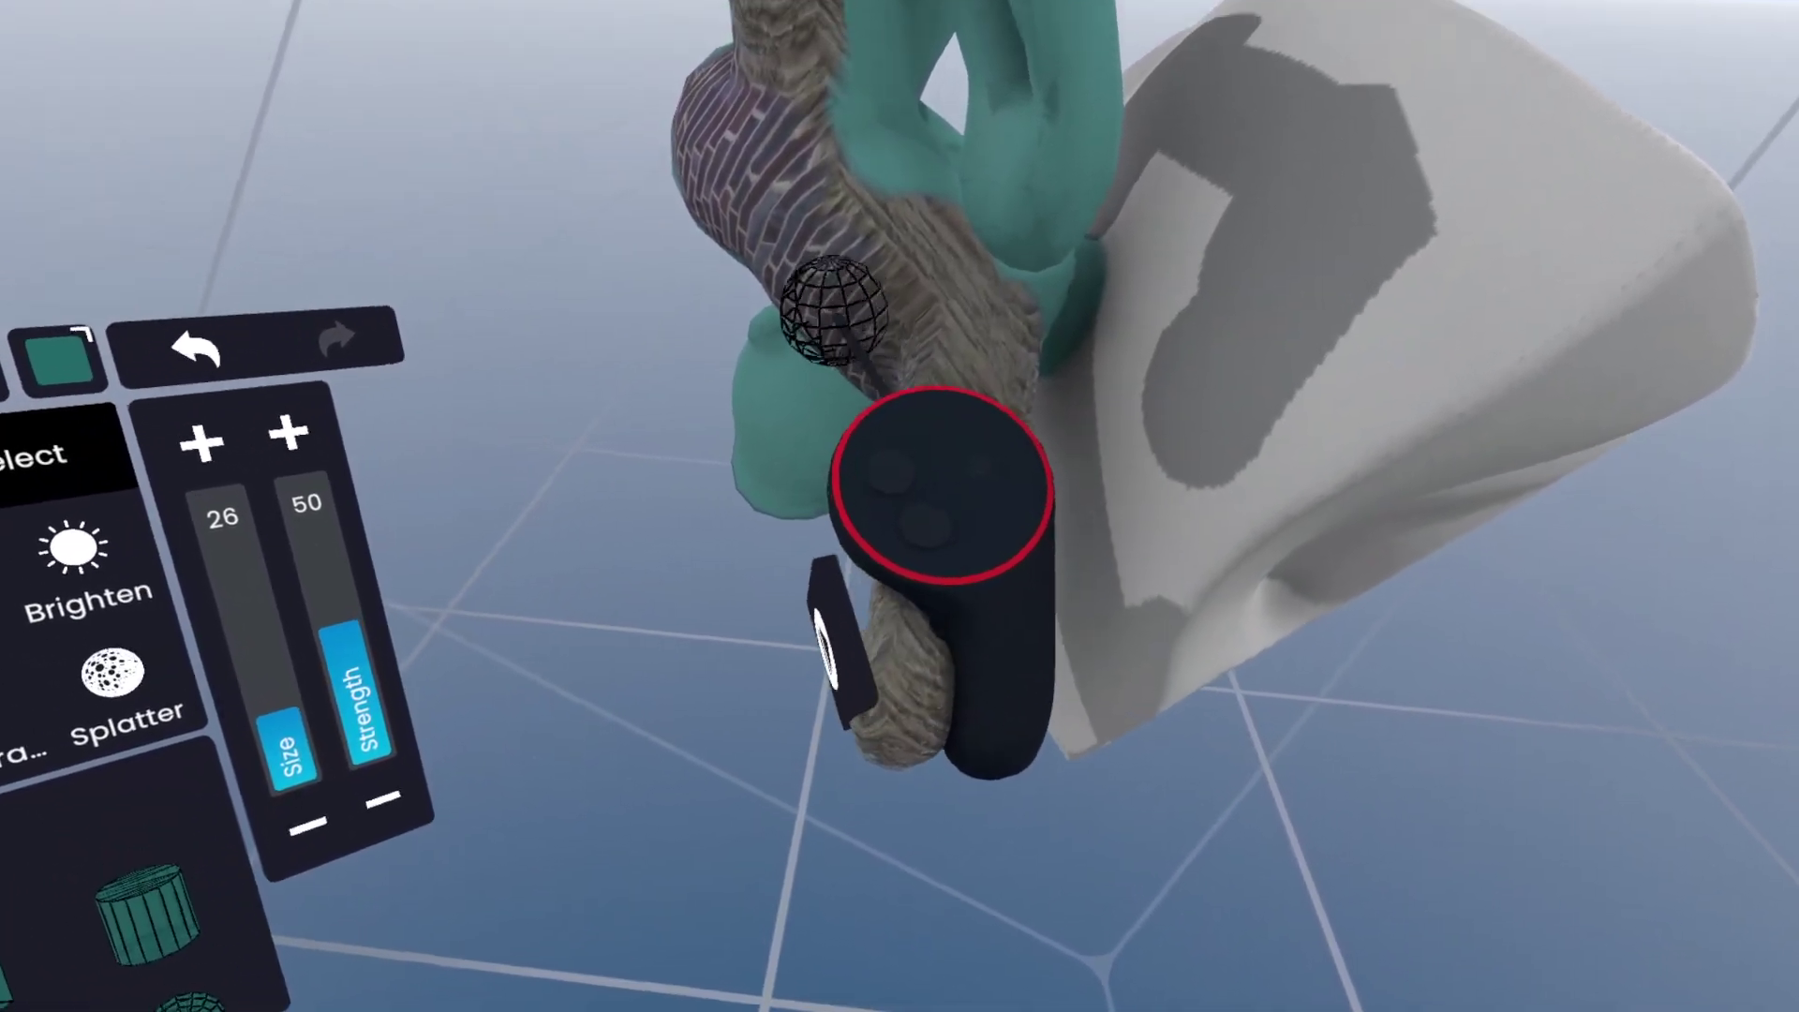
scroll(786, 398, "down", 6)
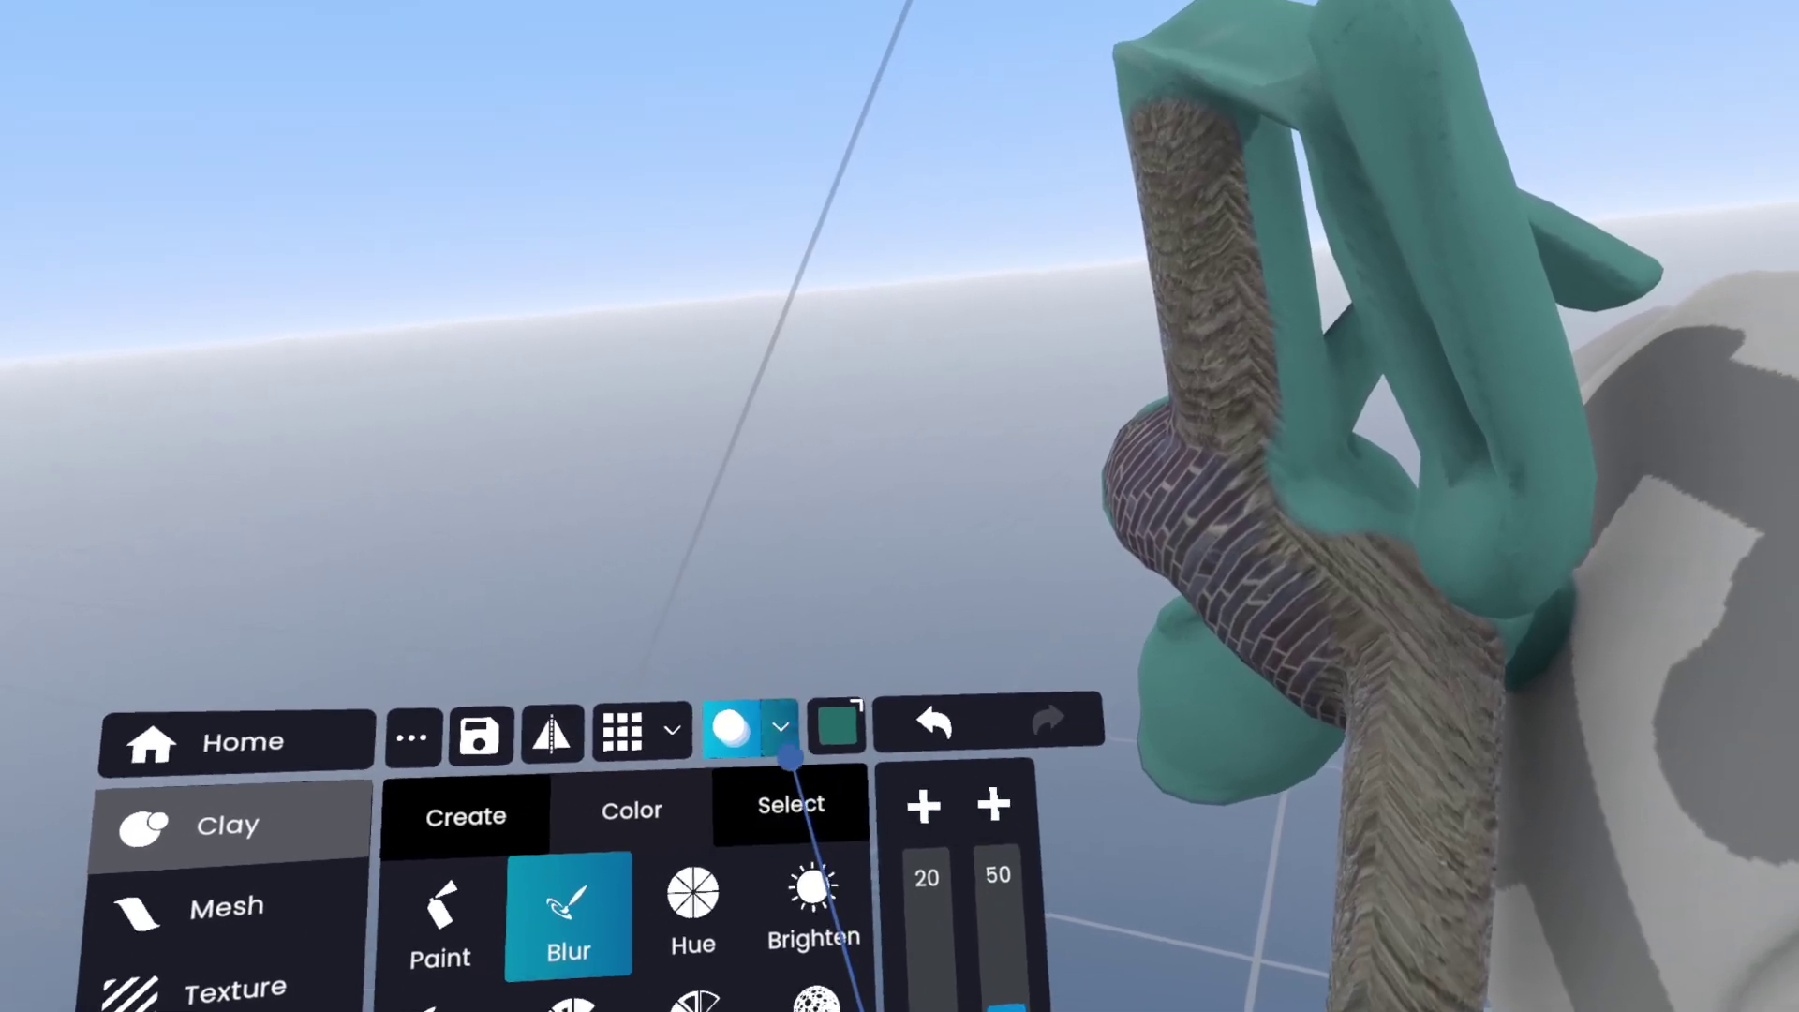
- Examine the position smoothing and rotation smoothing settings for the brush
left_click(797, 683)
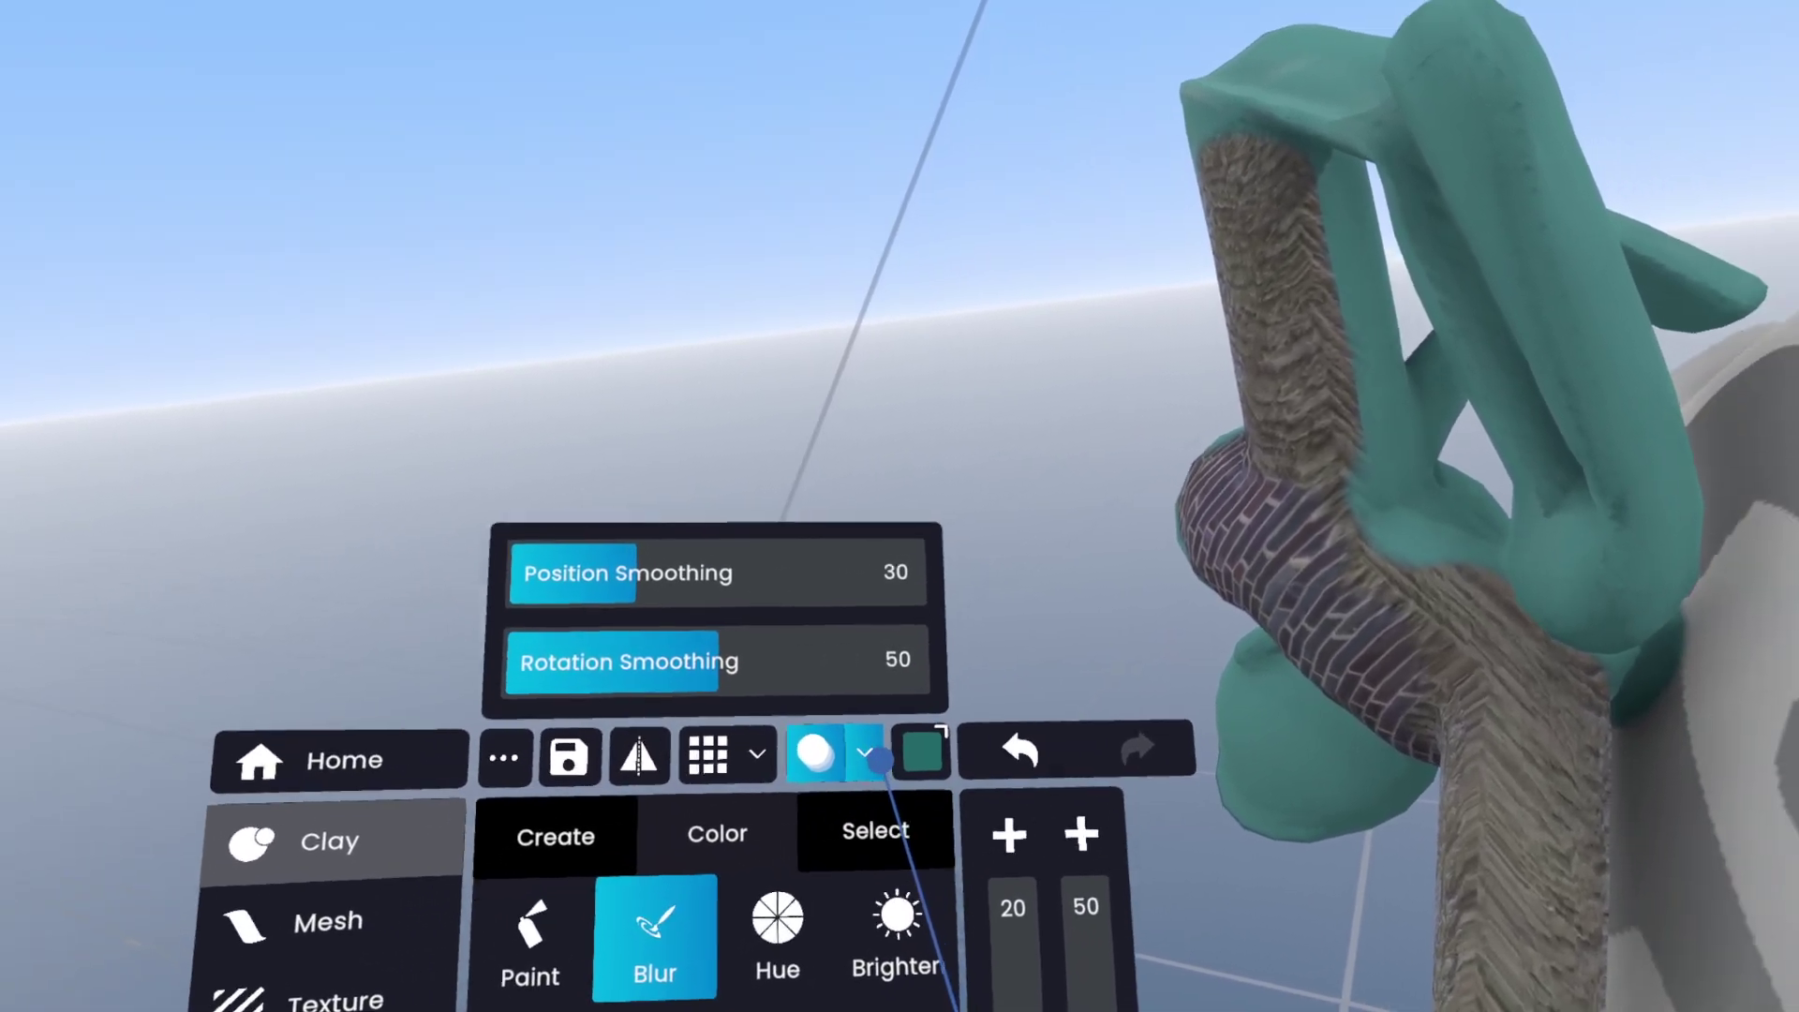
left_click(878, 758)
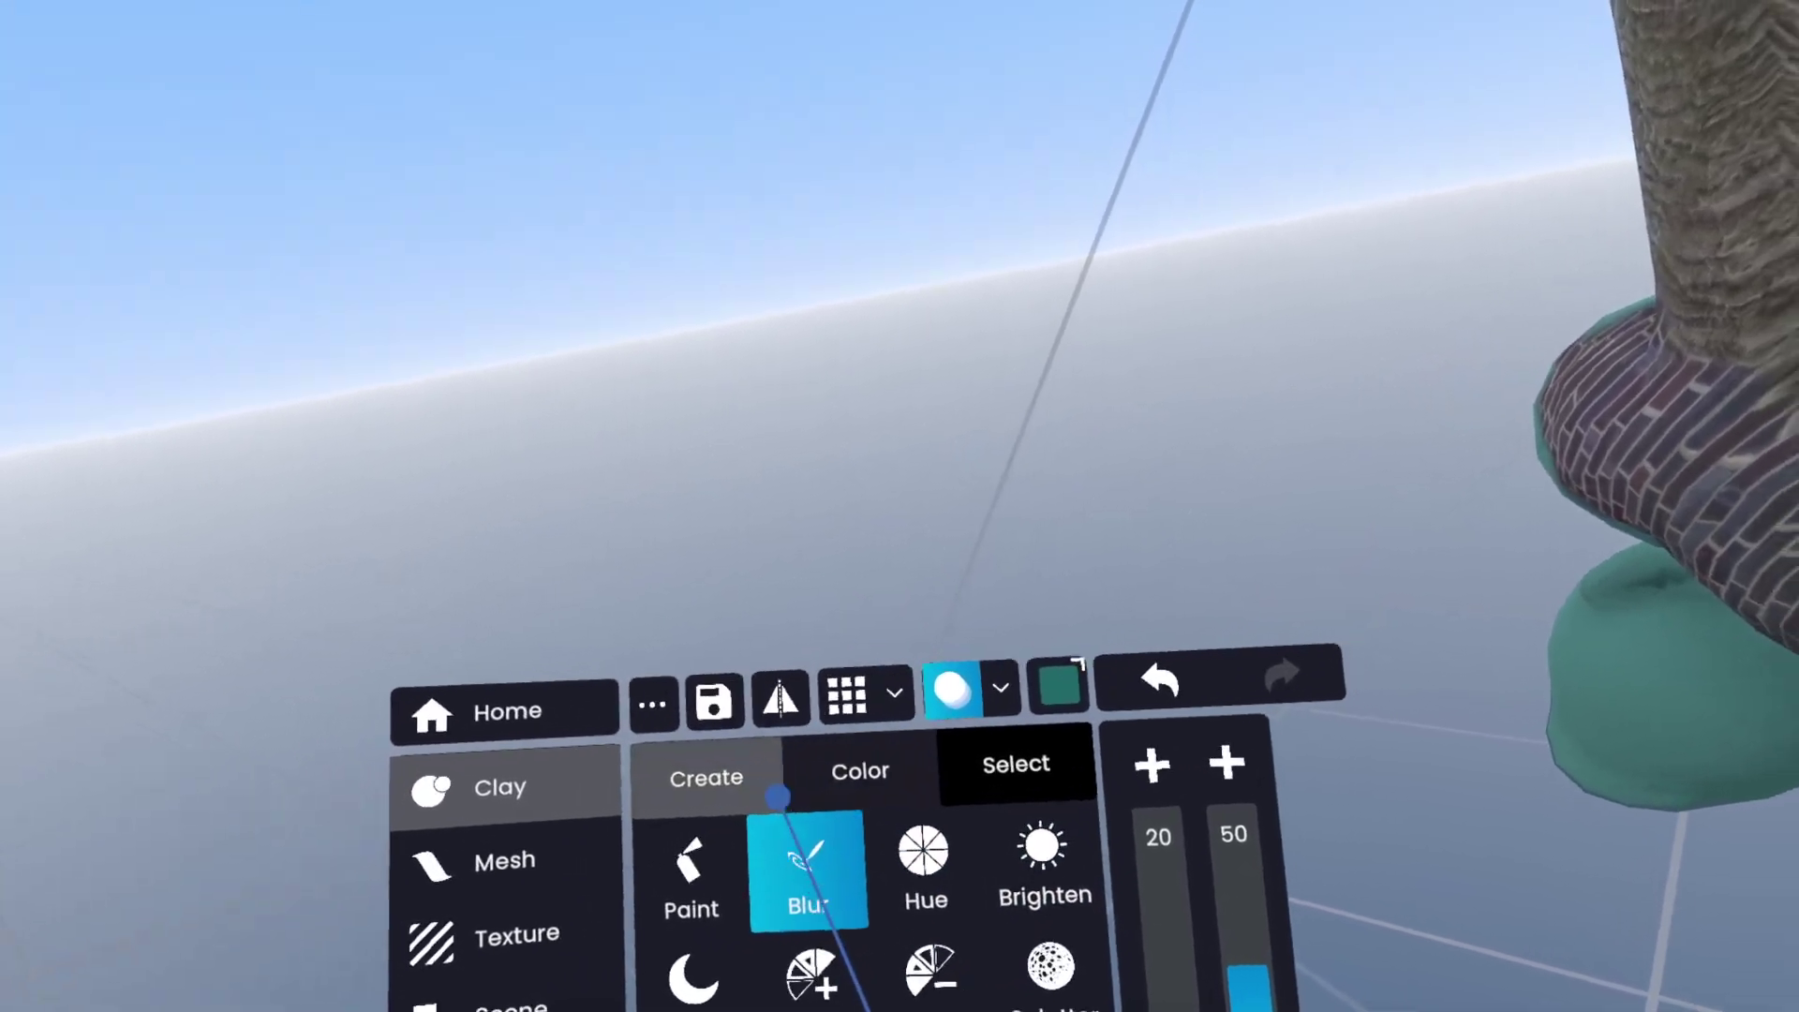
- Switch to the mesh Stamp tool and browse its stamp library to the Spaceship Parts folder
left_click(504, 861)
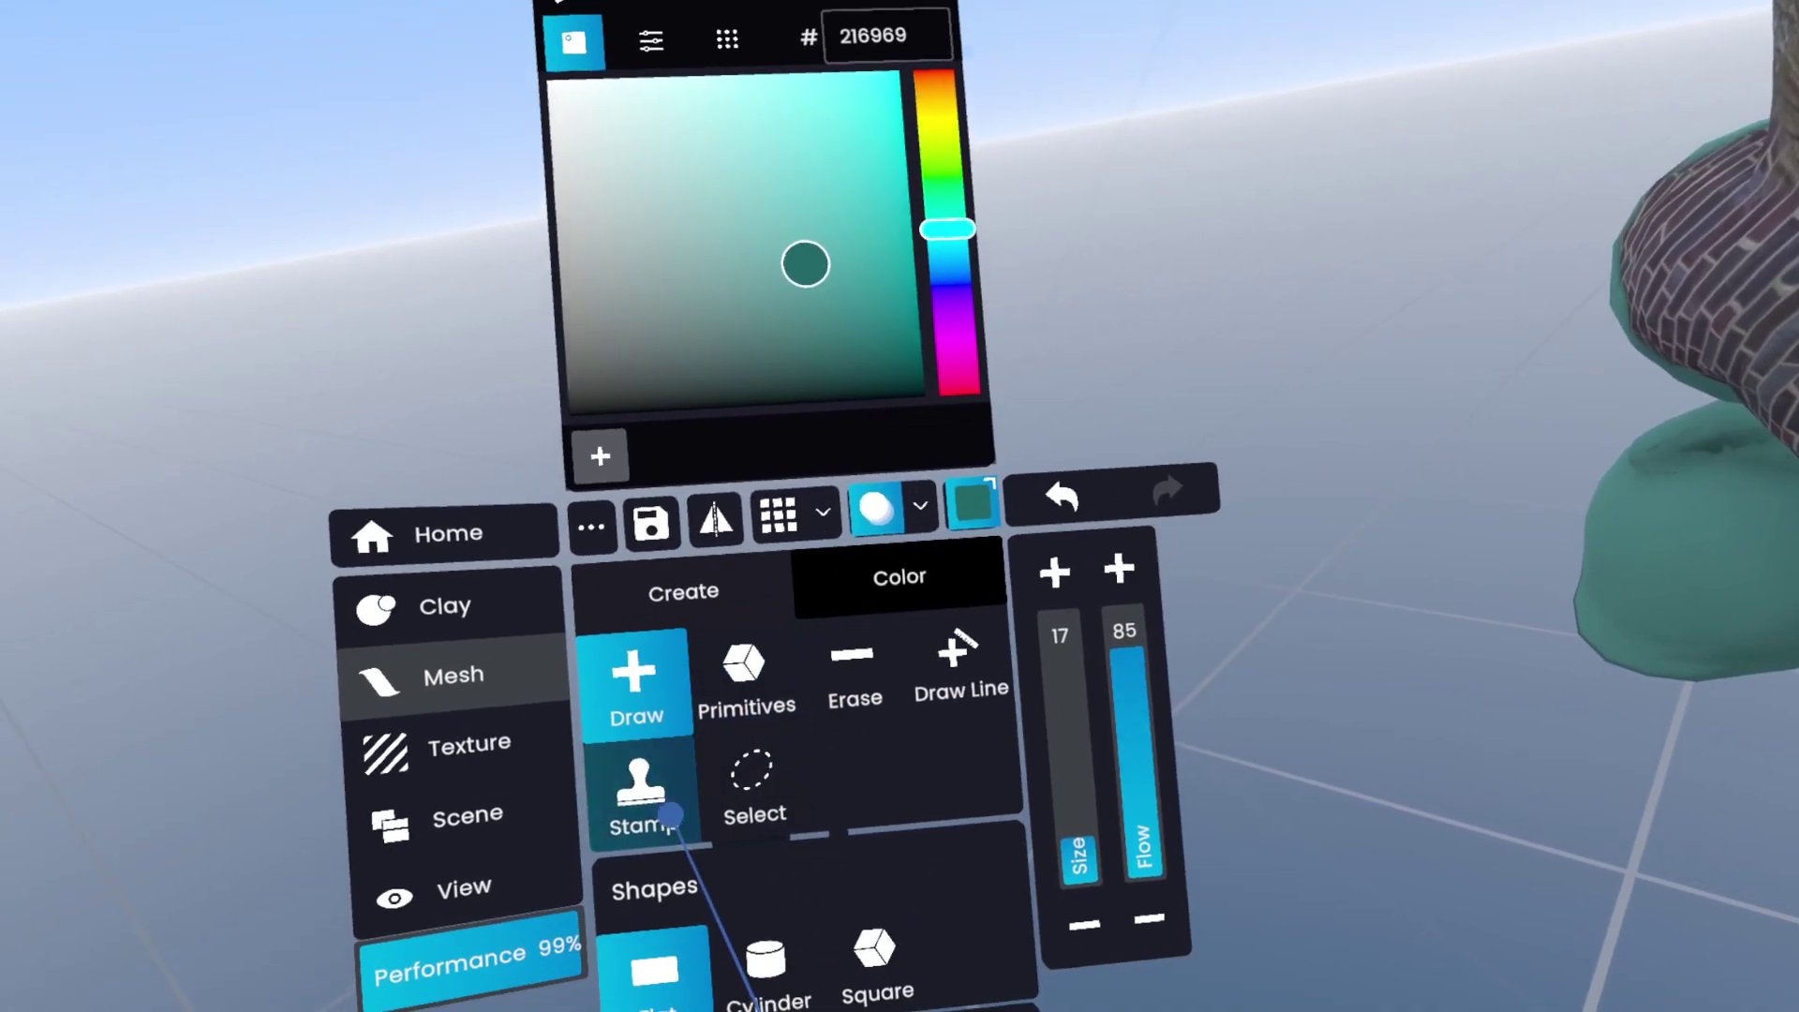
left_click(669, 816)
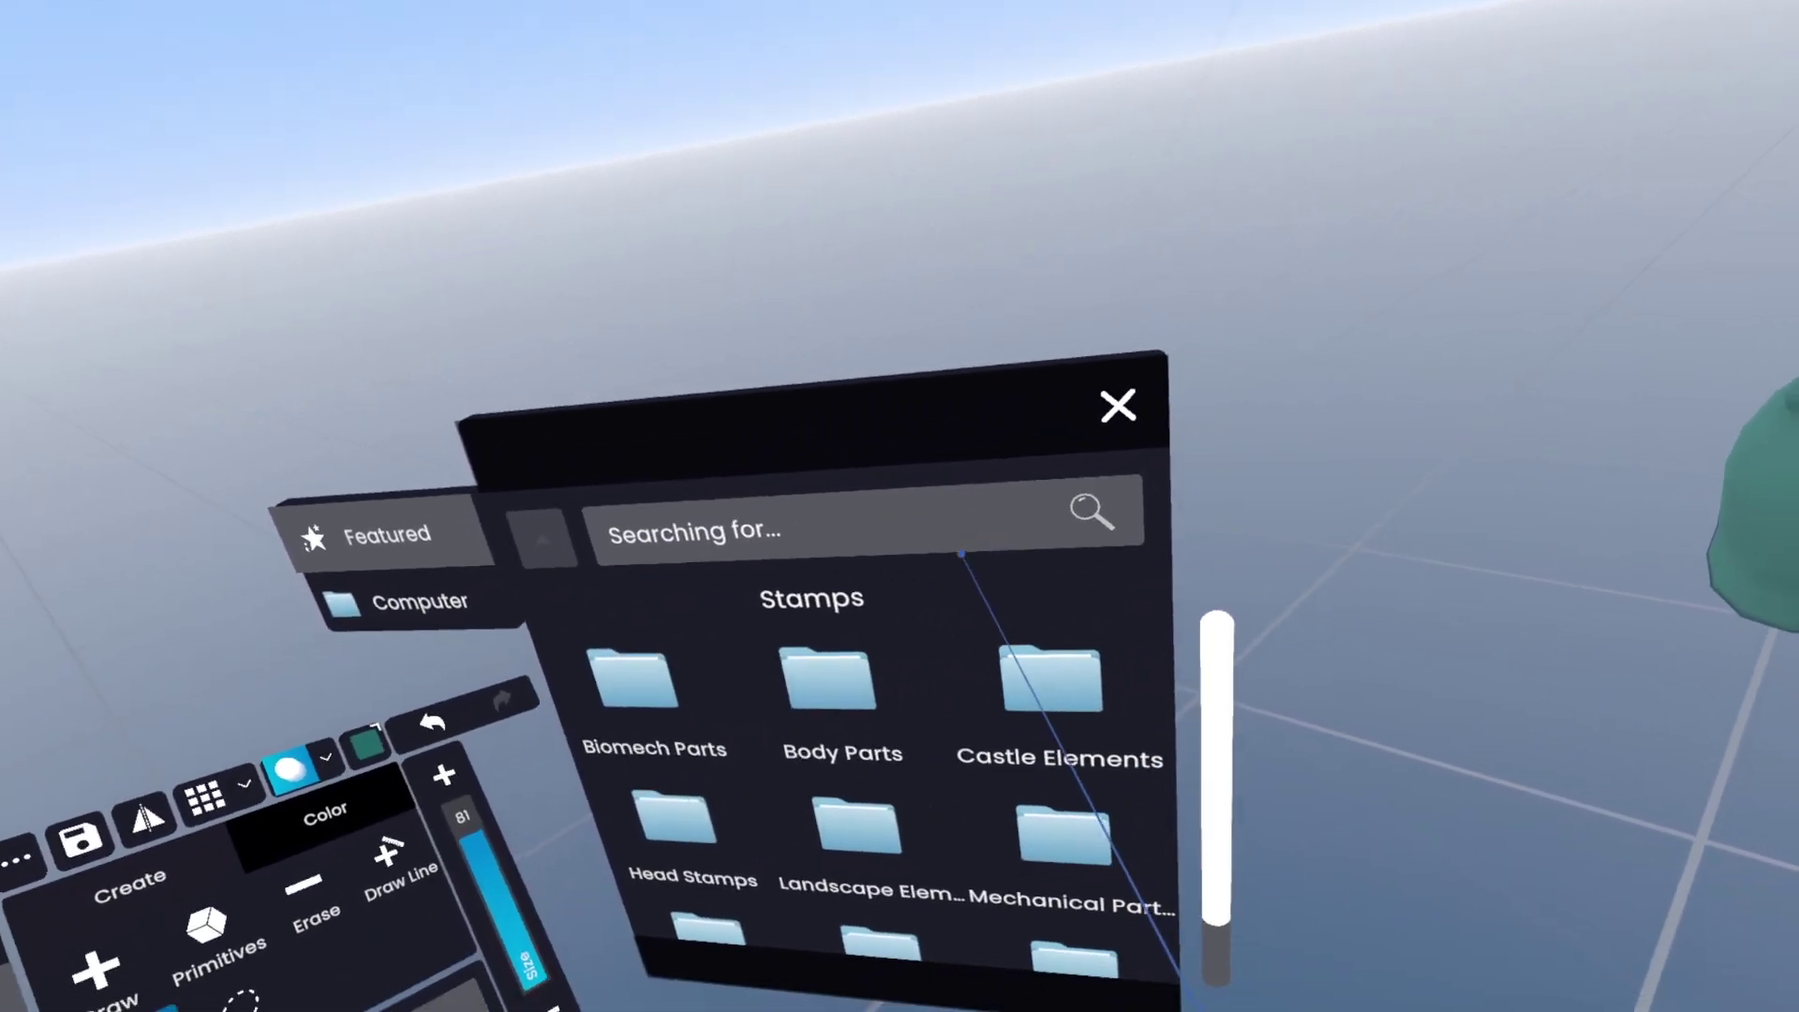
scroll(1050, 684, "down", 3)
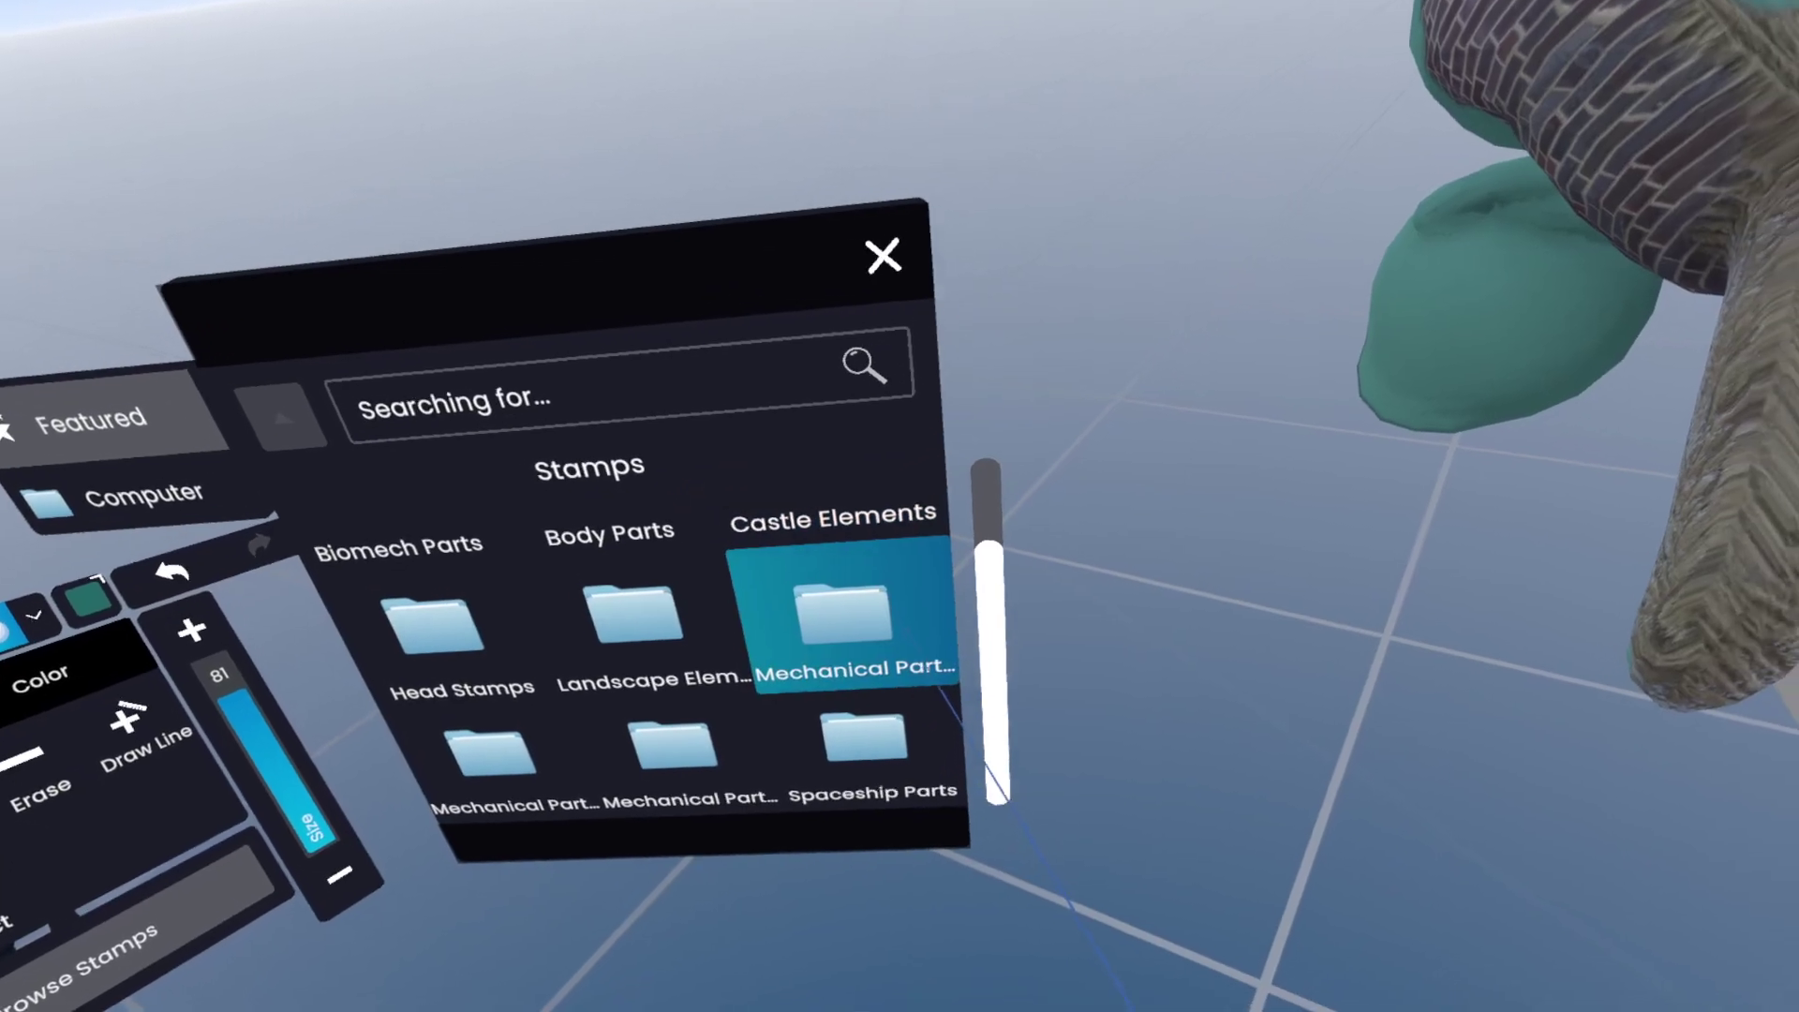
left_click(864, 750)
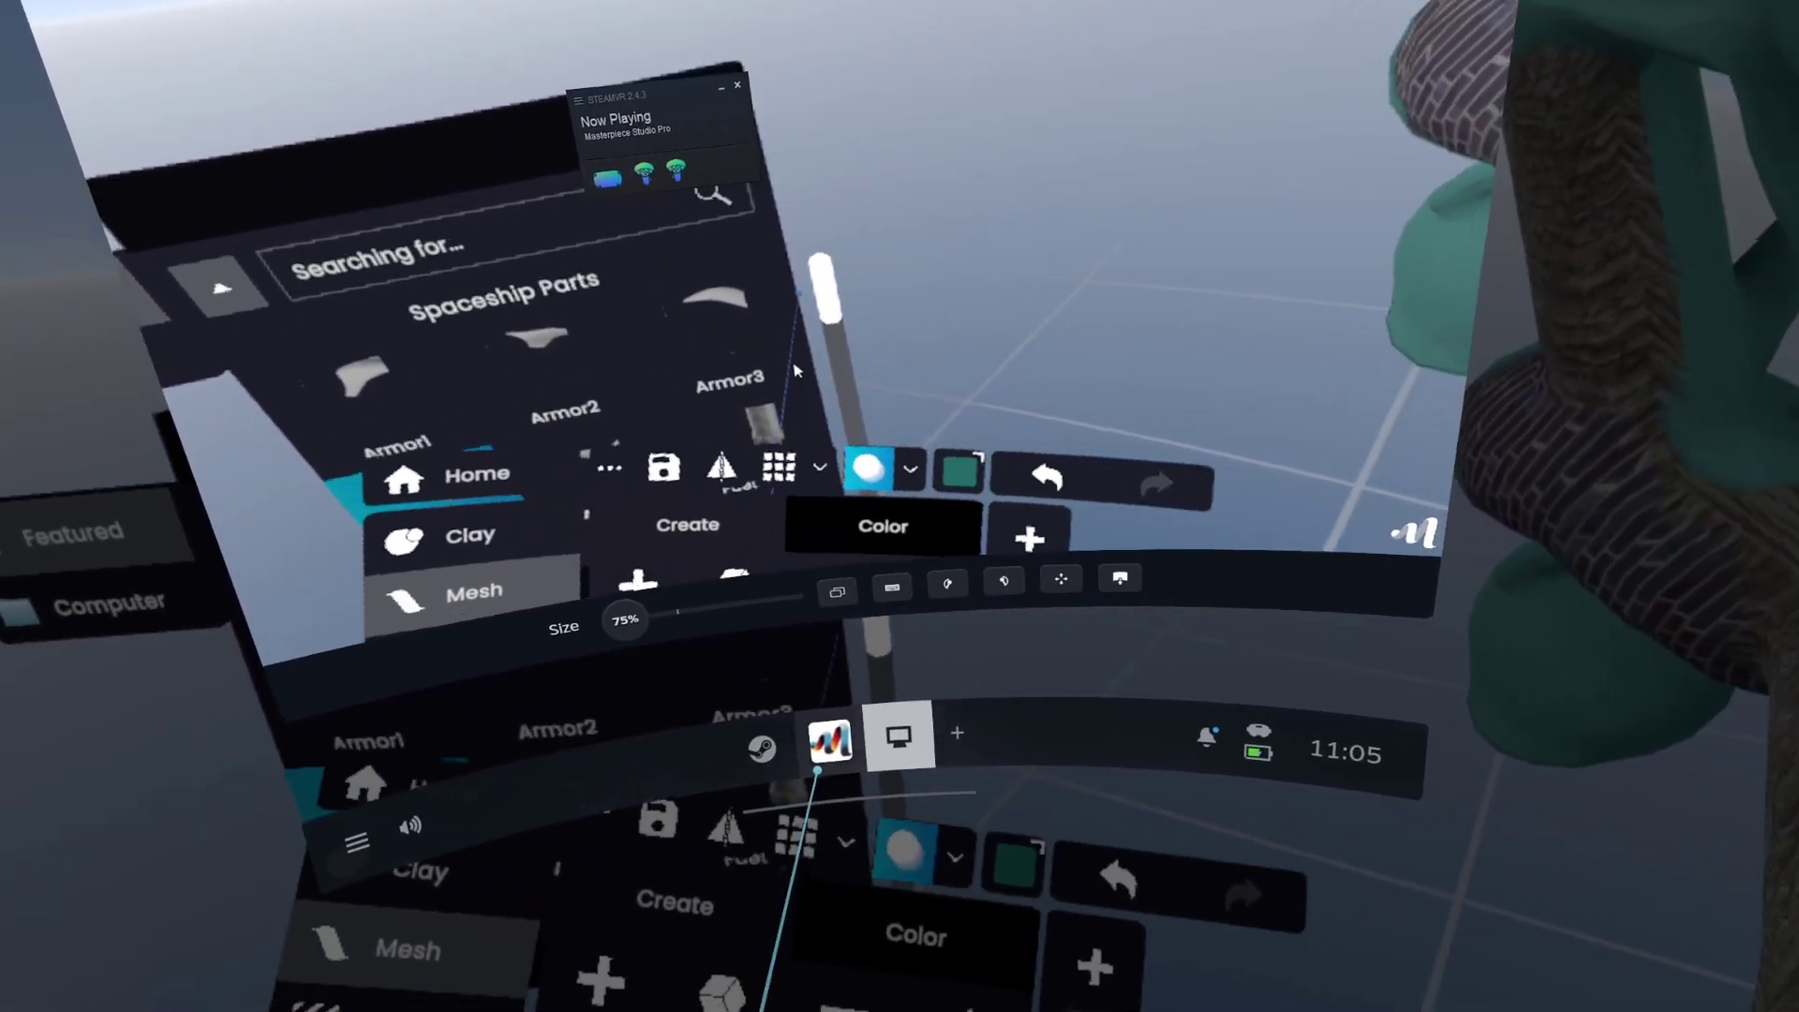
- Exit Masterpiece Studio Pro through the SteamVR dashboard and bring the OBS window forward in the desktop view
left_click(785, 937)
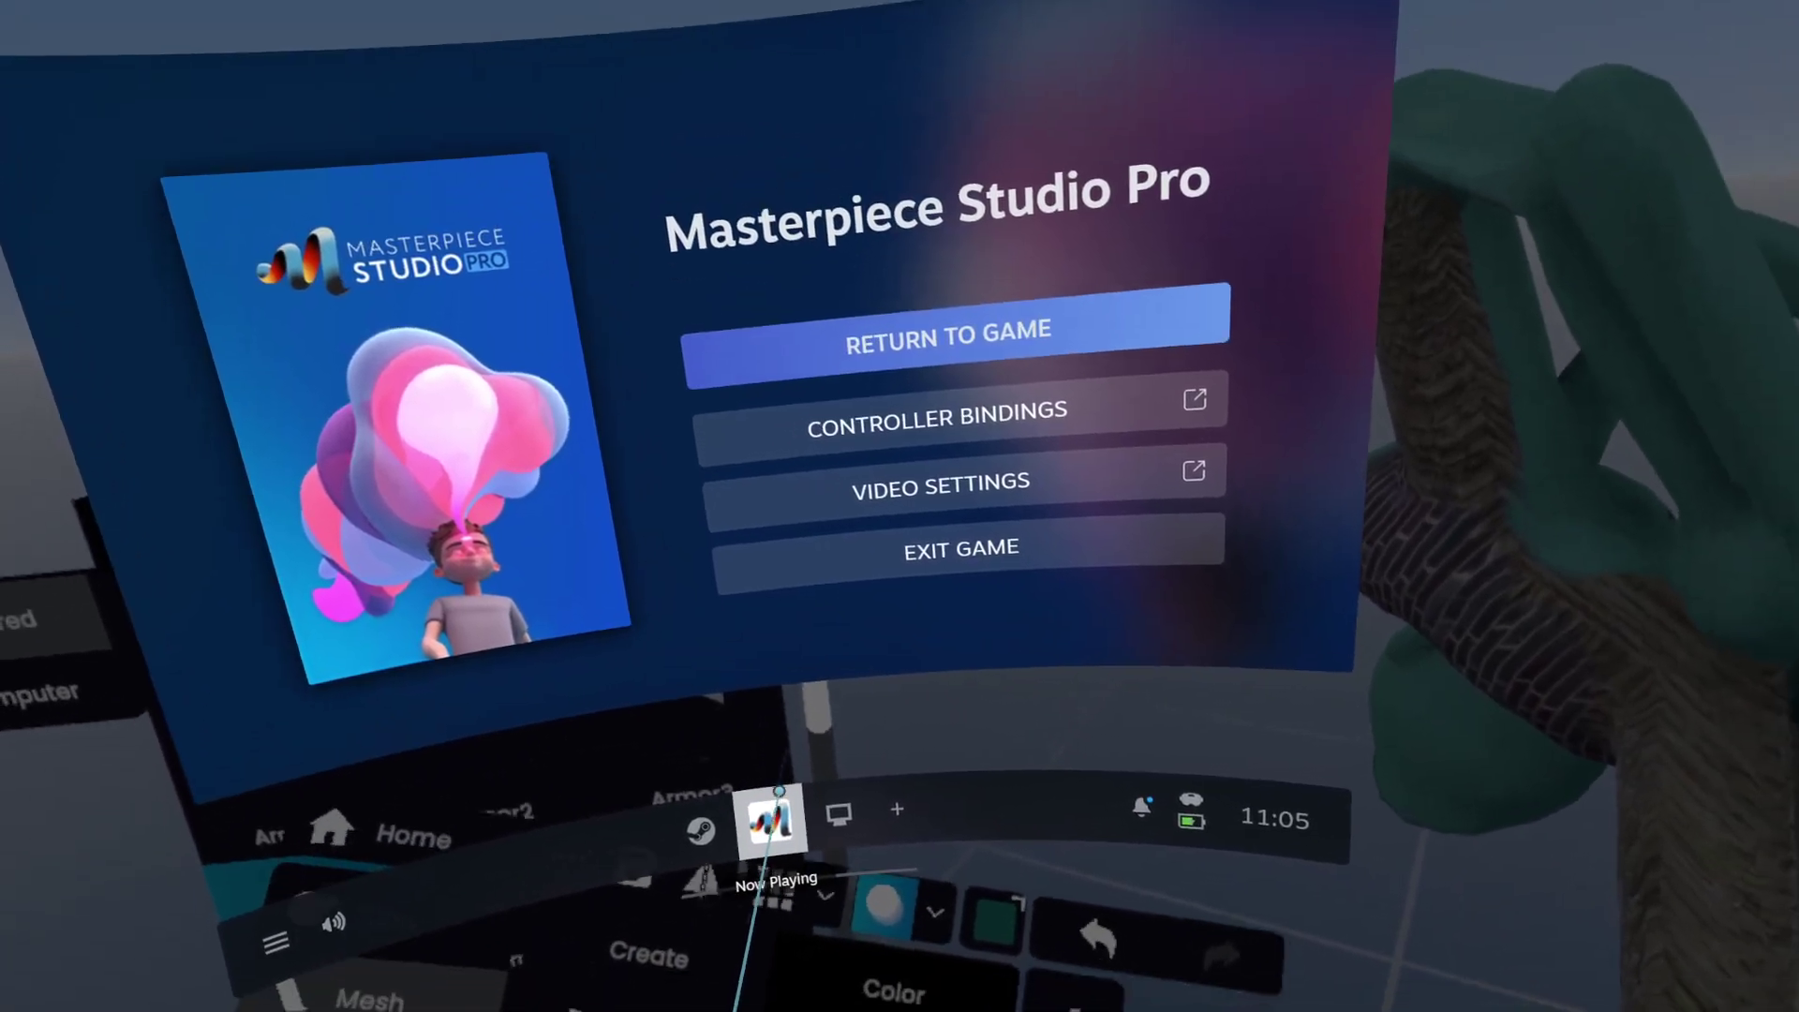
left_click(859, 603)
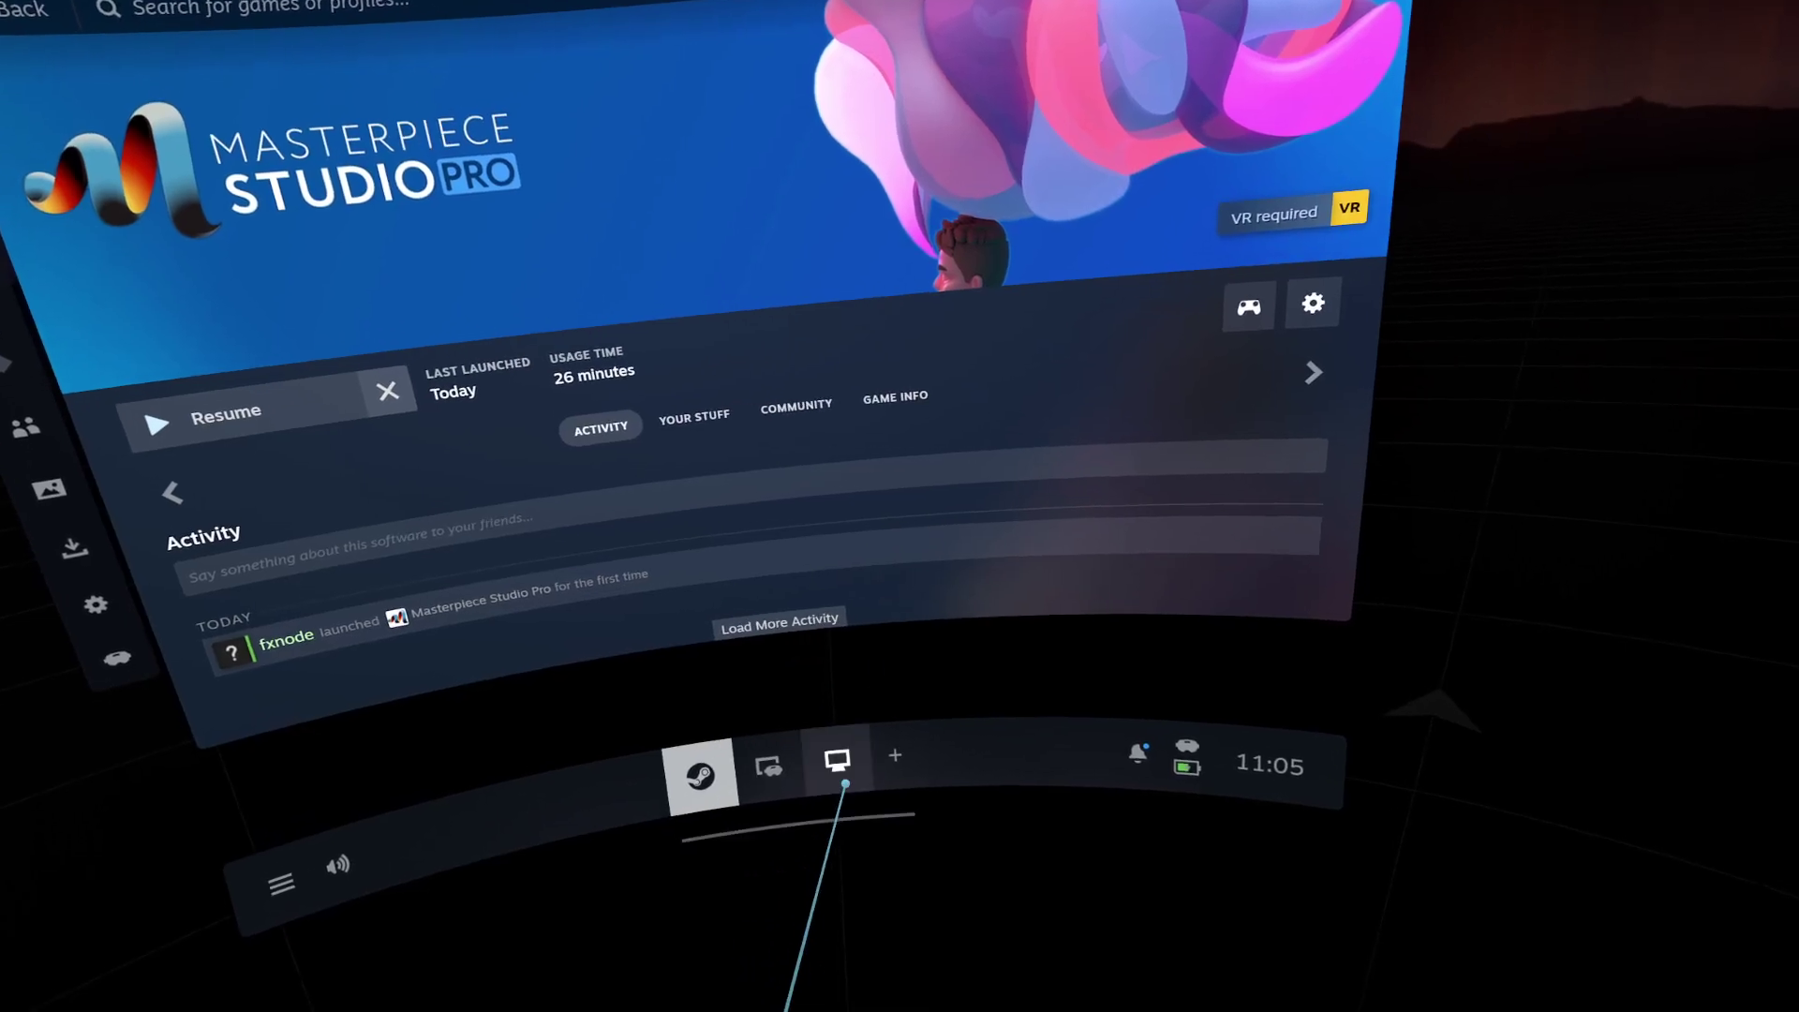
left_click(854, 795)
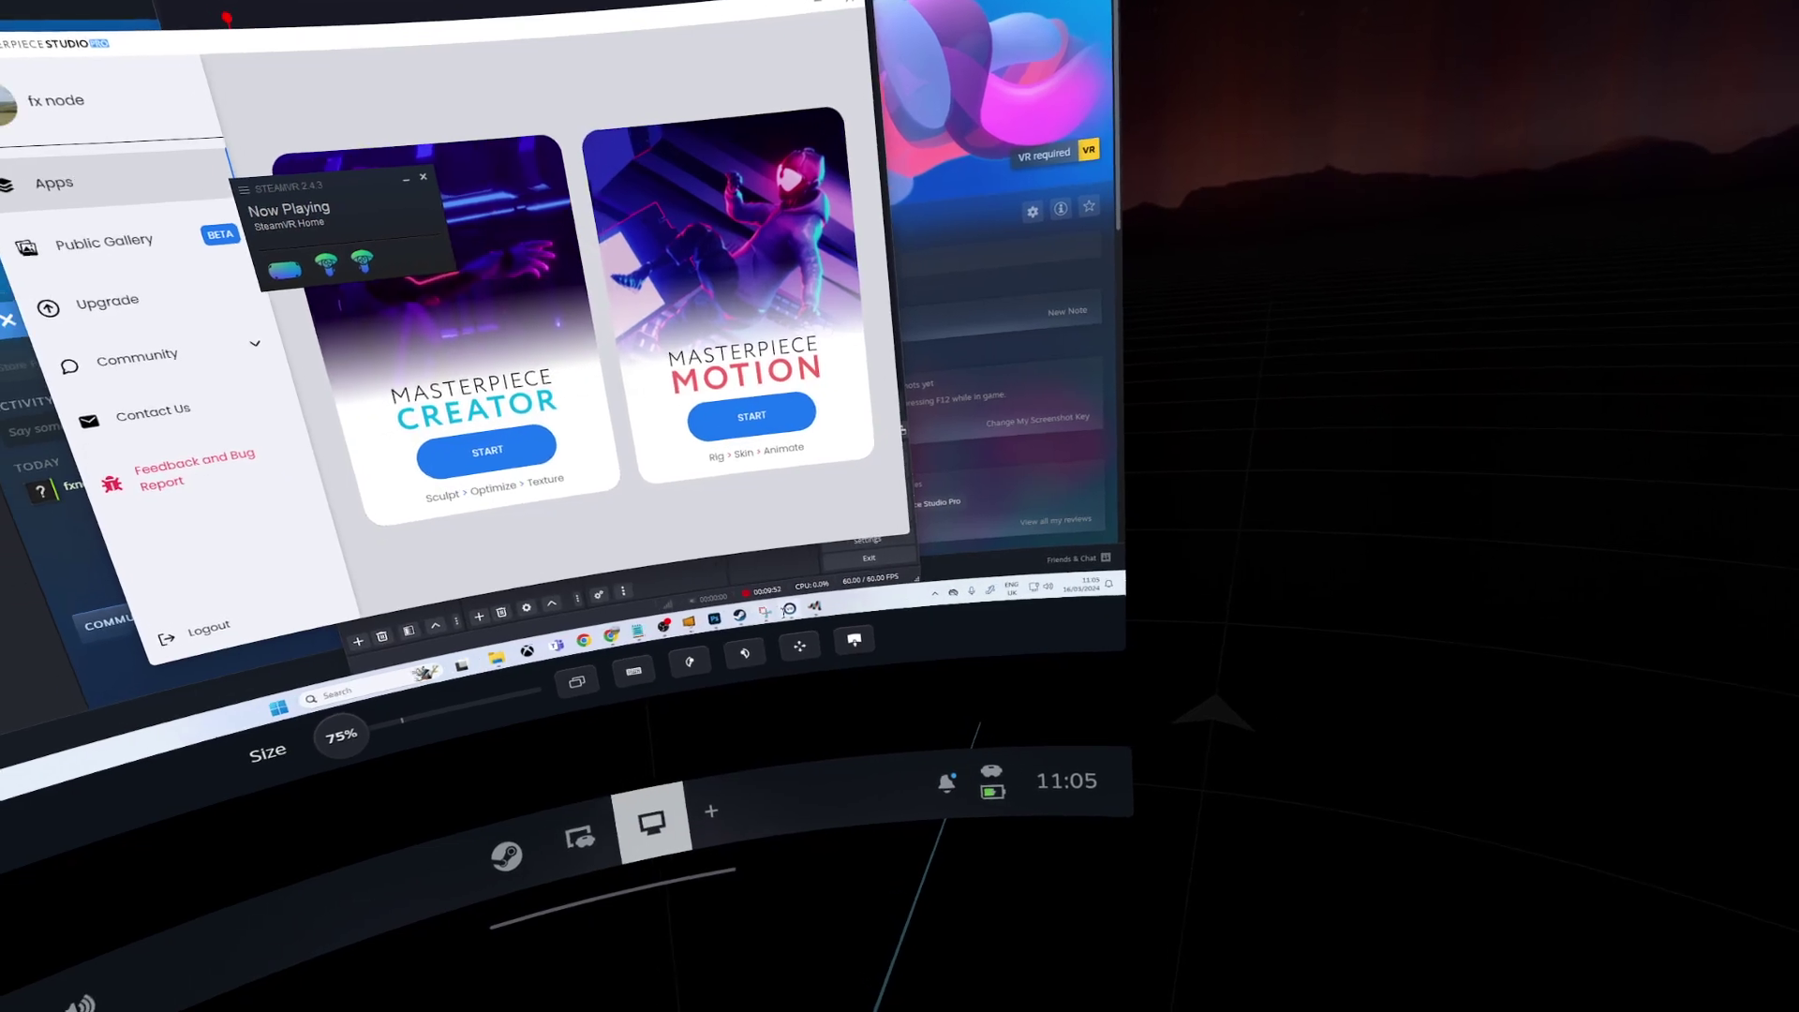
mouse_move(786, 610)
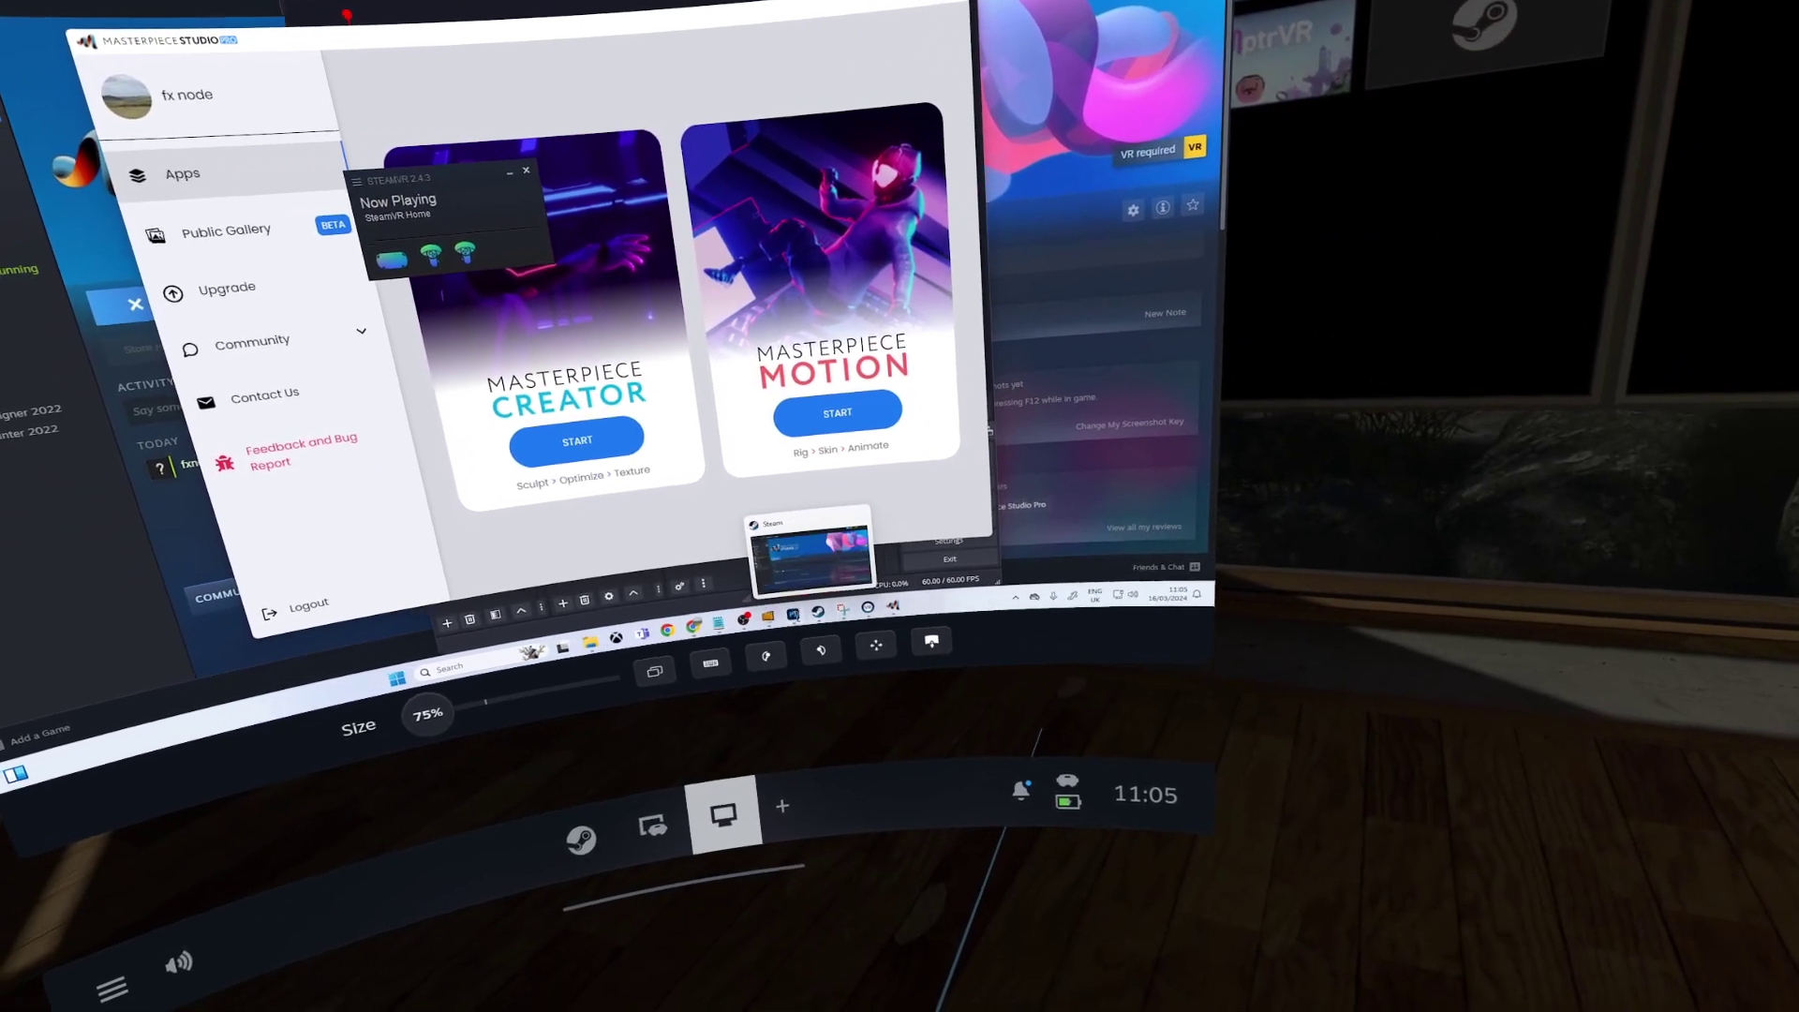
left_click(757, 626)
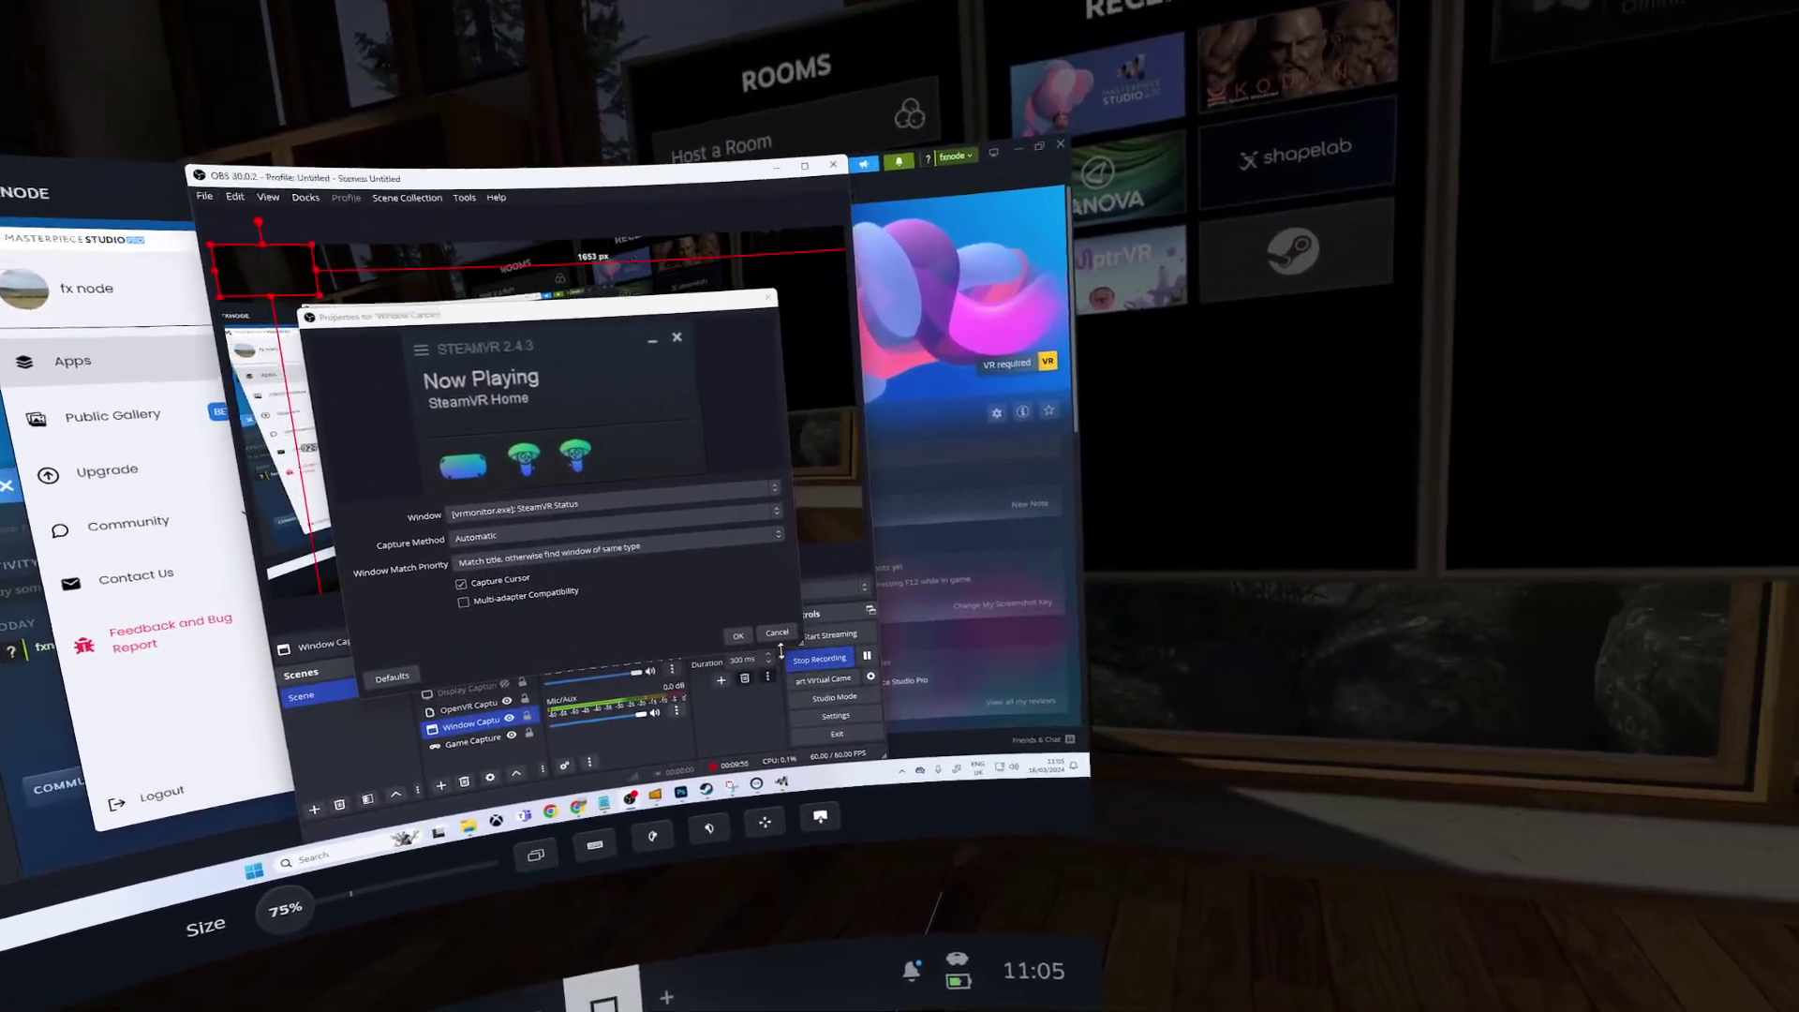